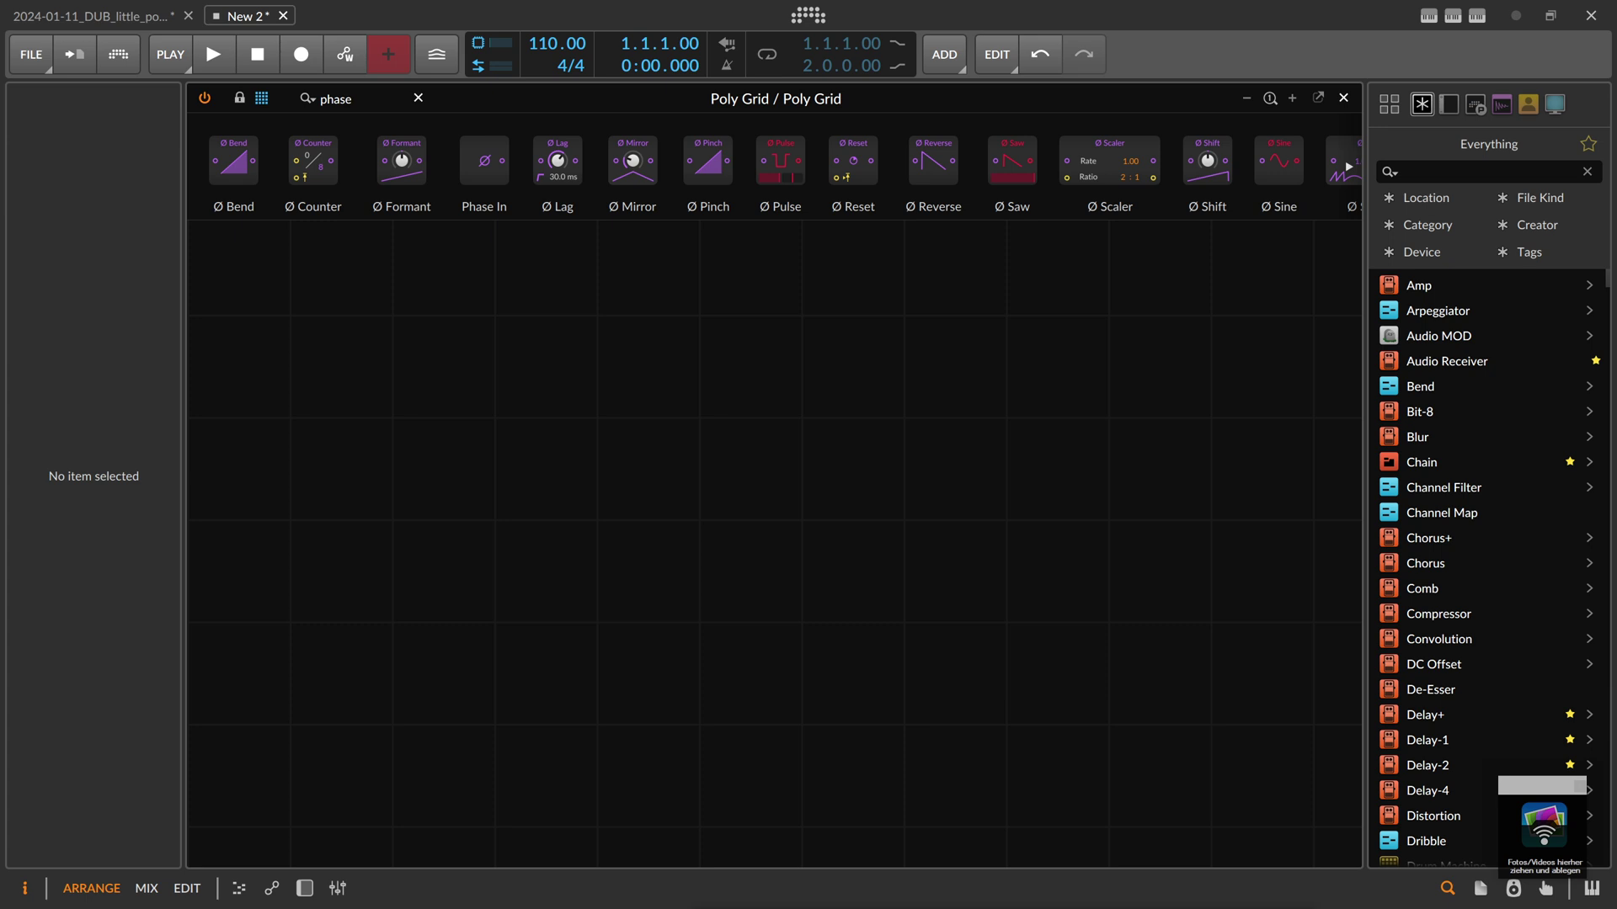
# - Search the grid modules for "trigger" and place a Triggers module in the empty Poly Grid patch
pyautogui.click(372, 113)
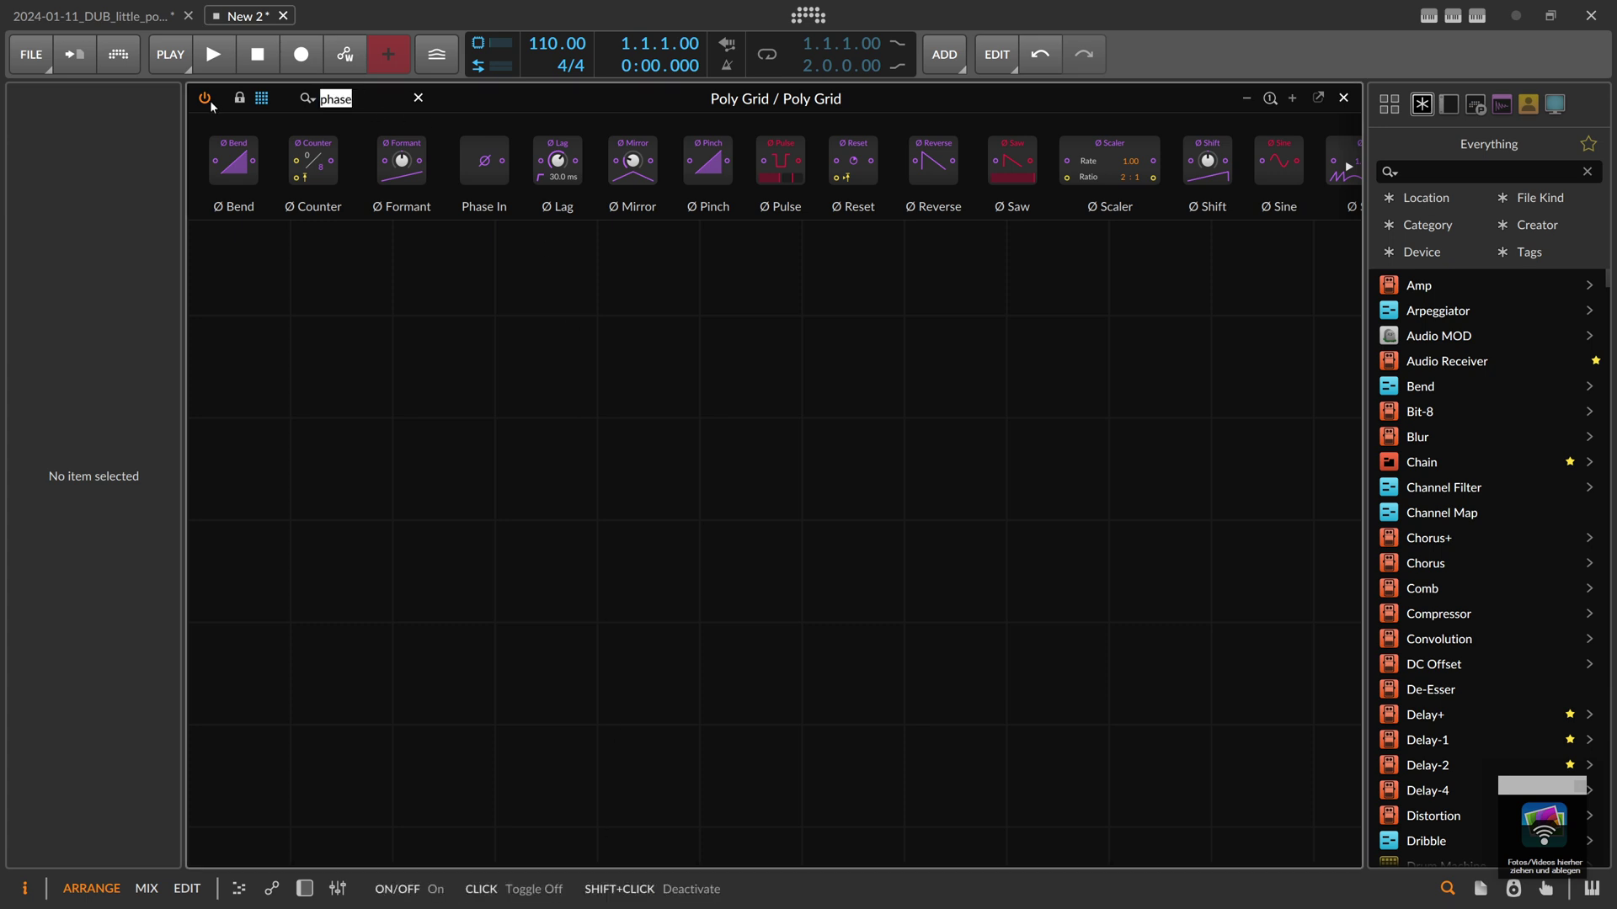
pyautogui.press('BackSpace')
pyautogui.write('trigger')
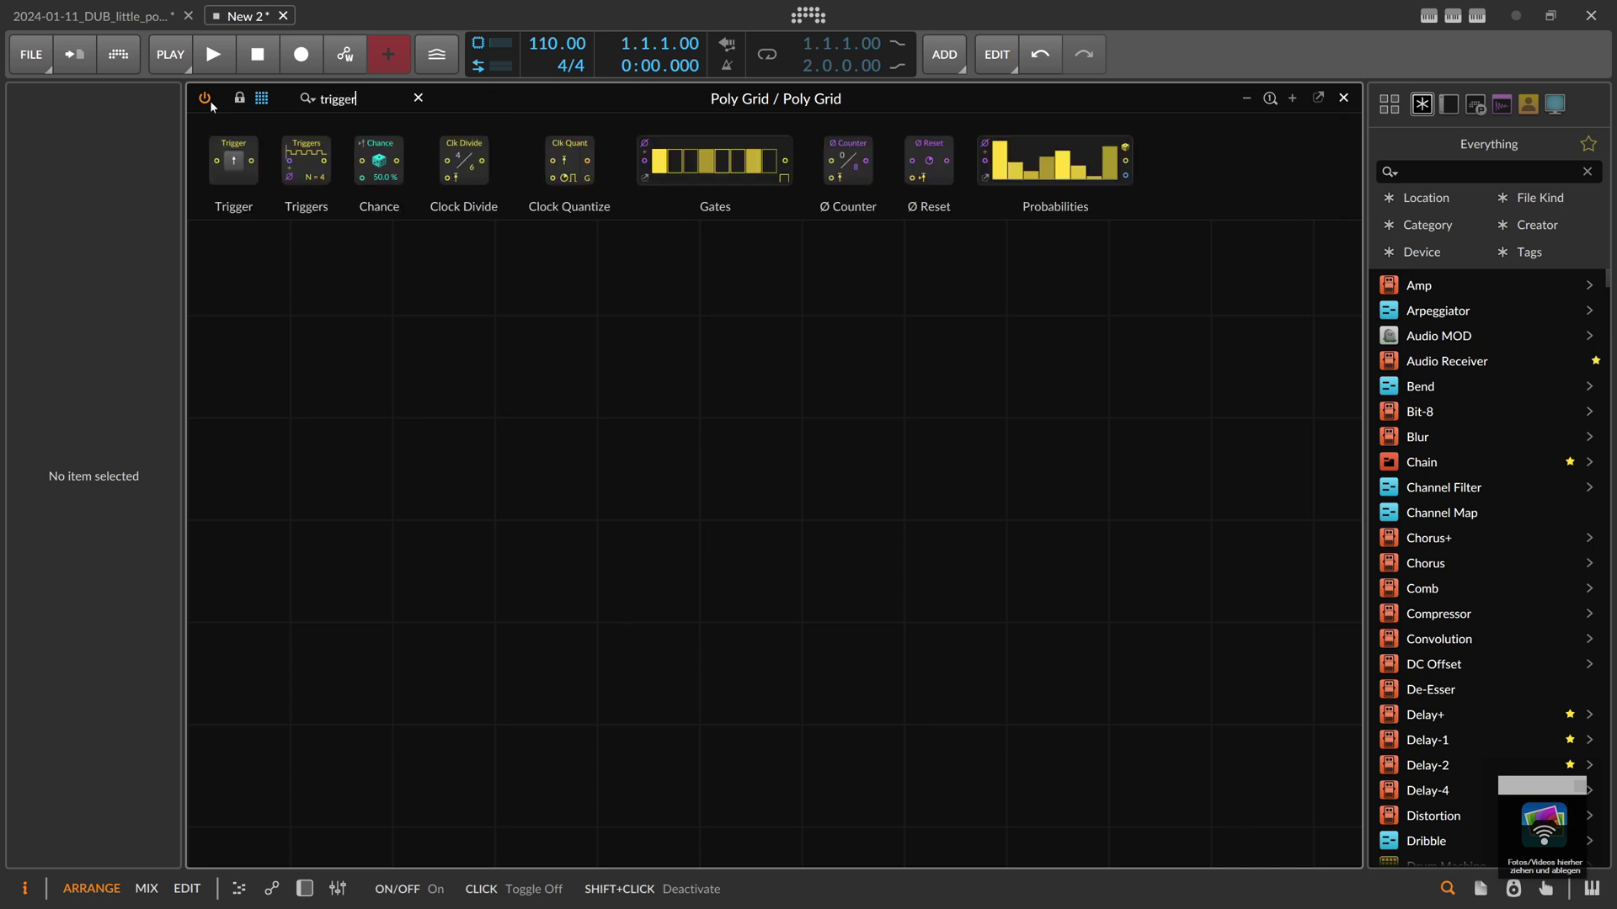
pyautogui.moveTo(307, 158); pyautogui.dragTo(595, 438)
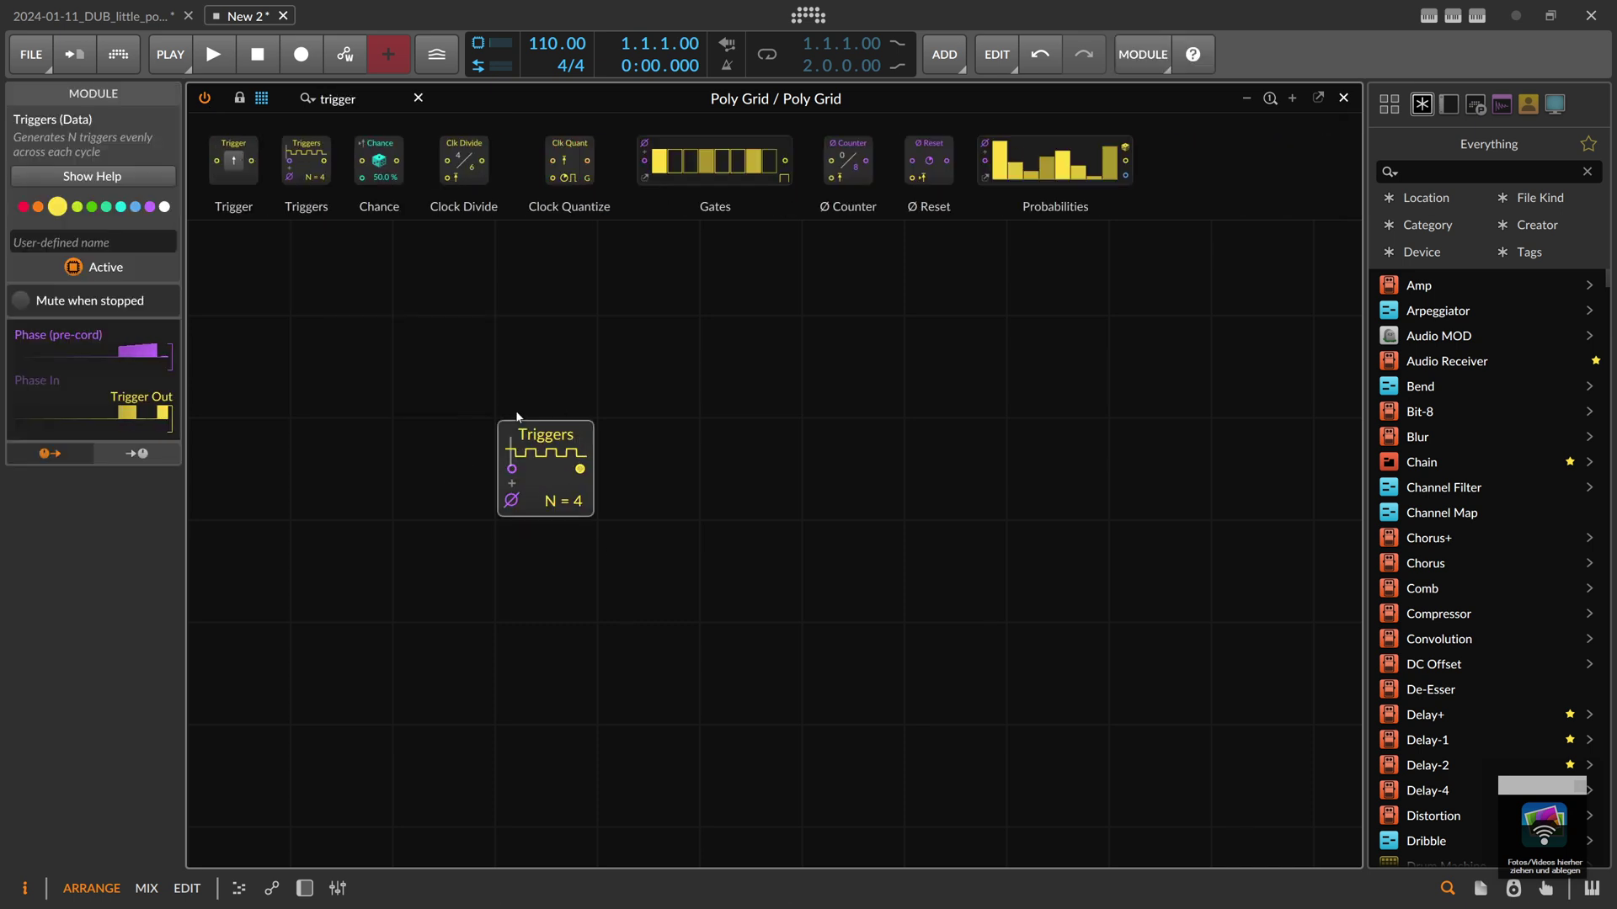
# - Search the grid modules for "osc" and place an oscilloscope beside the Triggers module, leaving space between them
pyautogui.moveTo(374, 102); pyautogui.dragTo(214, 96)
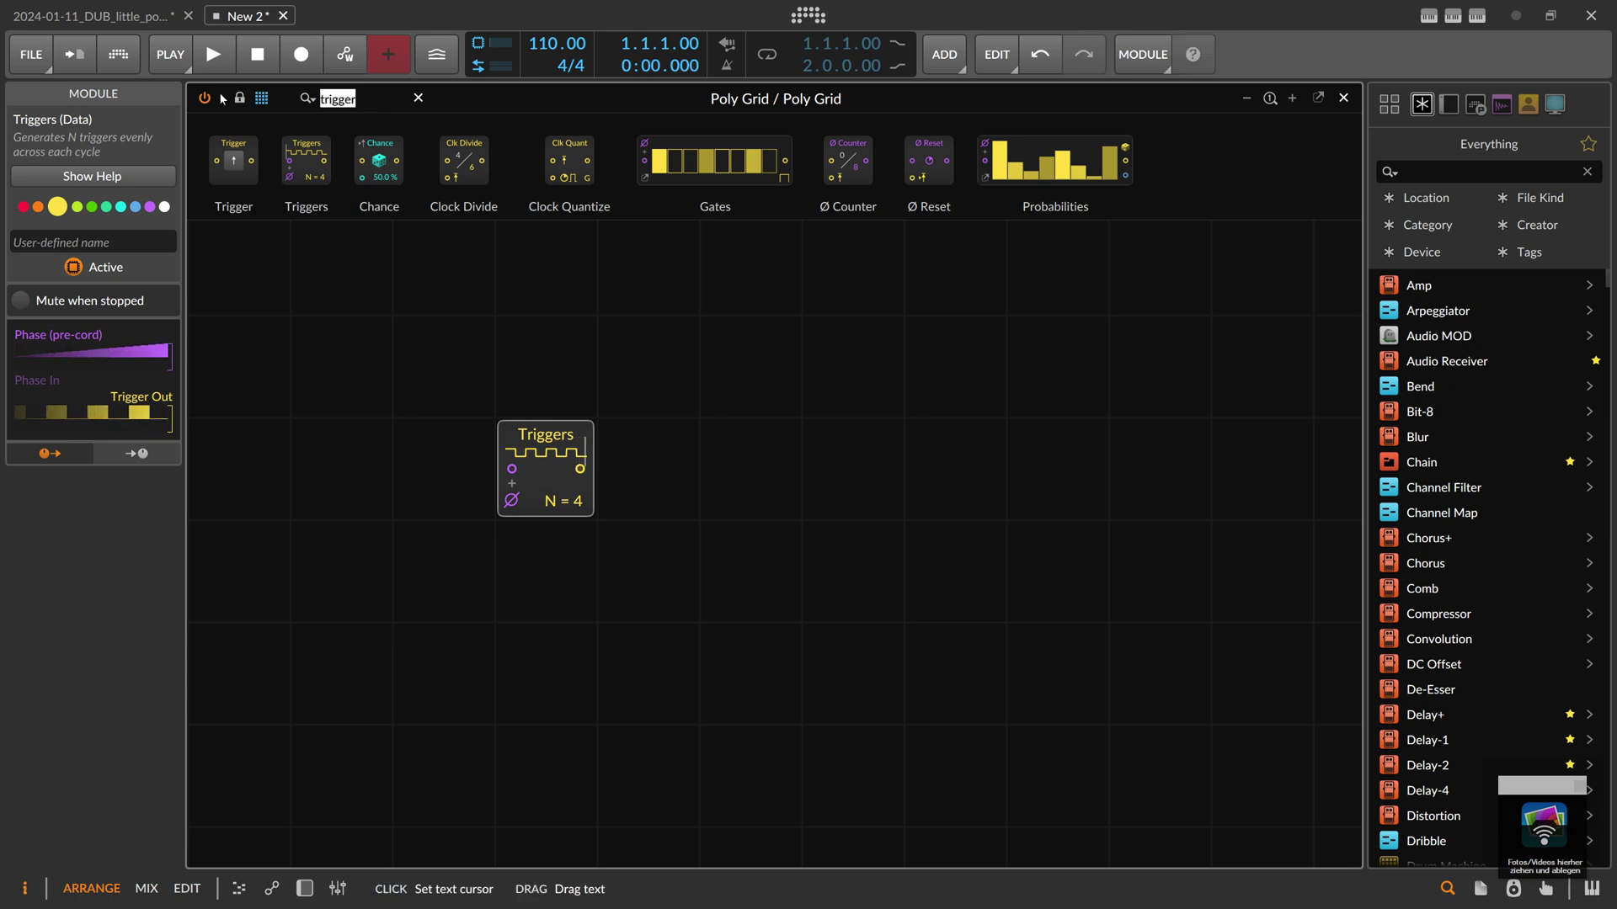
pyautogui.write('osc')
pyautogui.moveTo(247, 160); pyautogui.dragTo(862, 437)
# - Add a Phase In module below Triggers, wire it to the oscilloscope's lower input, and widen the oscilloscope
pyautogui.write('phase')
pyautogui.moveTo(484, 160); pyautogui.dragTo(581, 572)
pyautogui.moveTo(789, 566); pyautogui.dragTo(819, 570)
pyautogui.moveTo(1000, 538); pyautogui.dragTo(1206, 539)
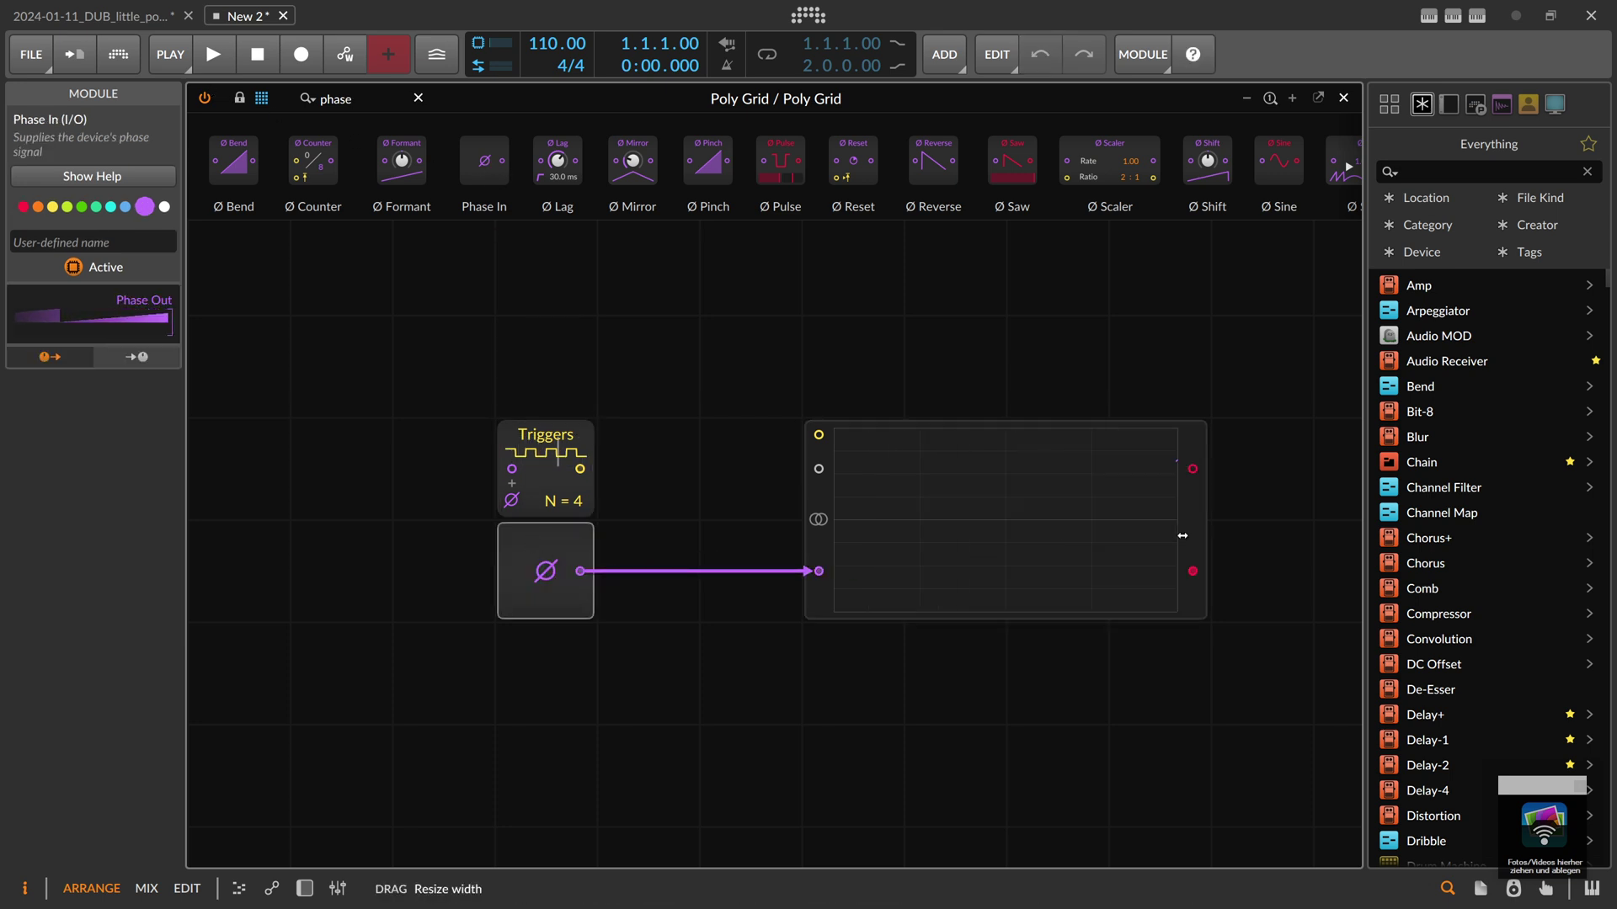
pyautogui.click(449, 523)
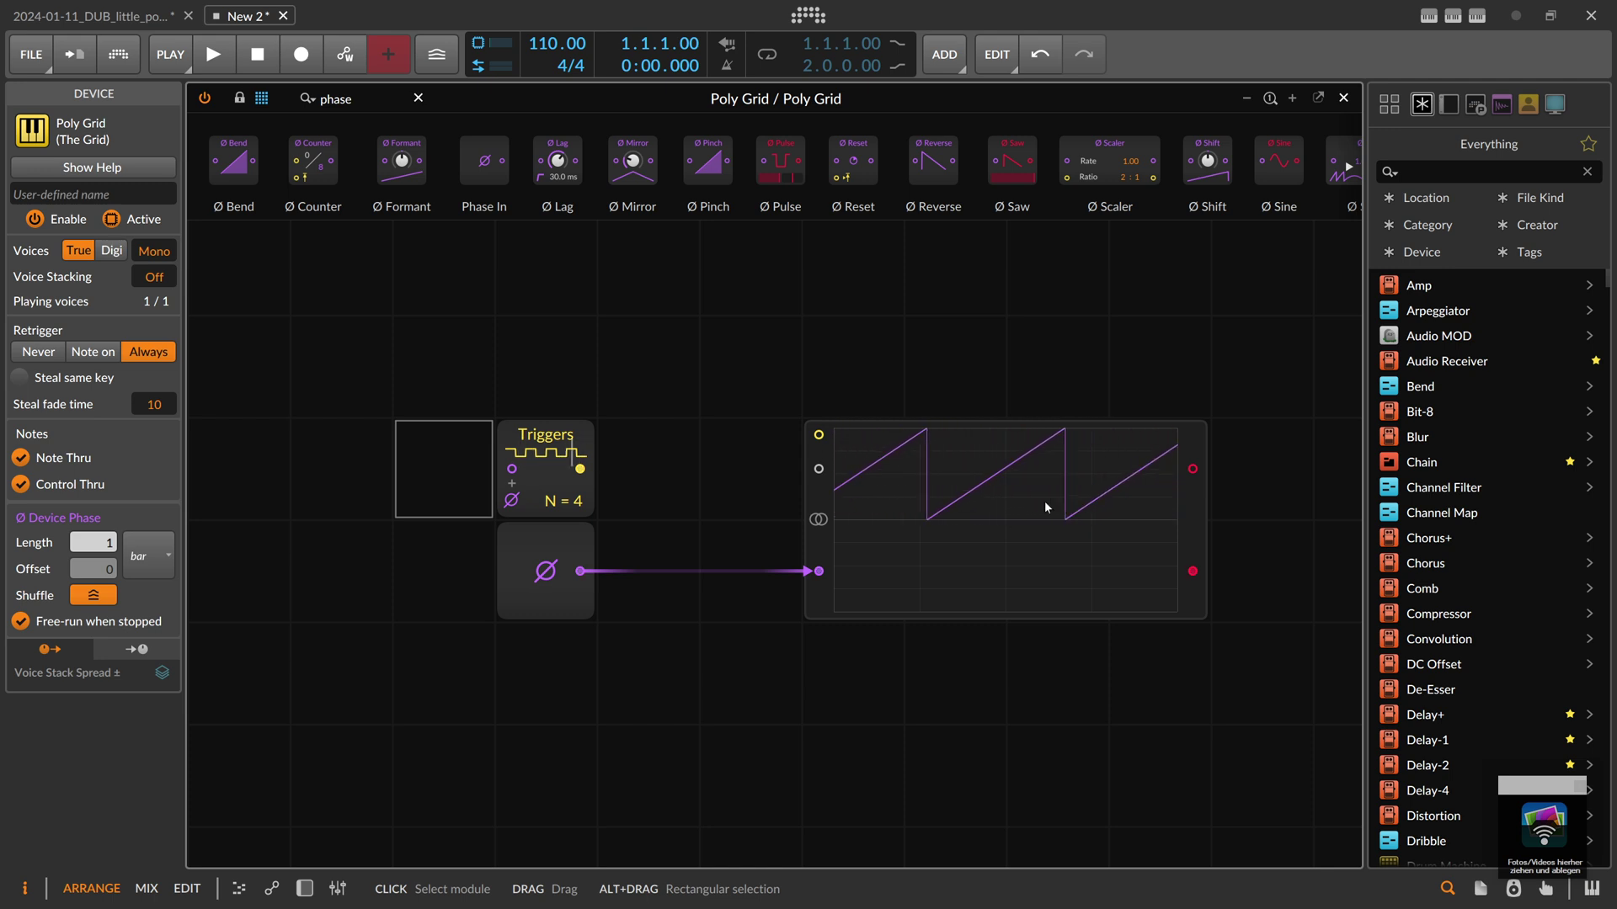
# - Duplicate the oscilloscope above the original, wire the Triggers output into its upper signal input, and set Triggers to N = 3
pyautogui.moveTo(829, 427); pyautogui.dragTo(830, 235)
pyautogui.moveTo(819, 367); pyautogui.dragTo(693, 468)
pyautogui.moveTo(563, 566); pyautogui.dragTo(801, 361)
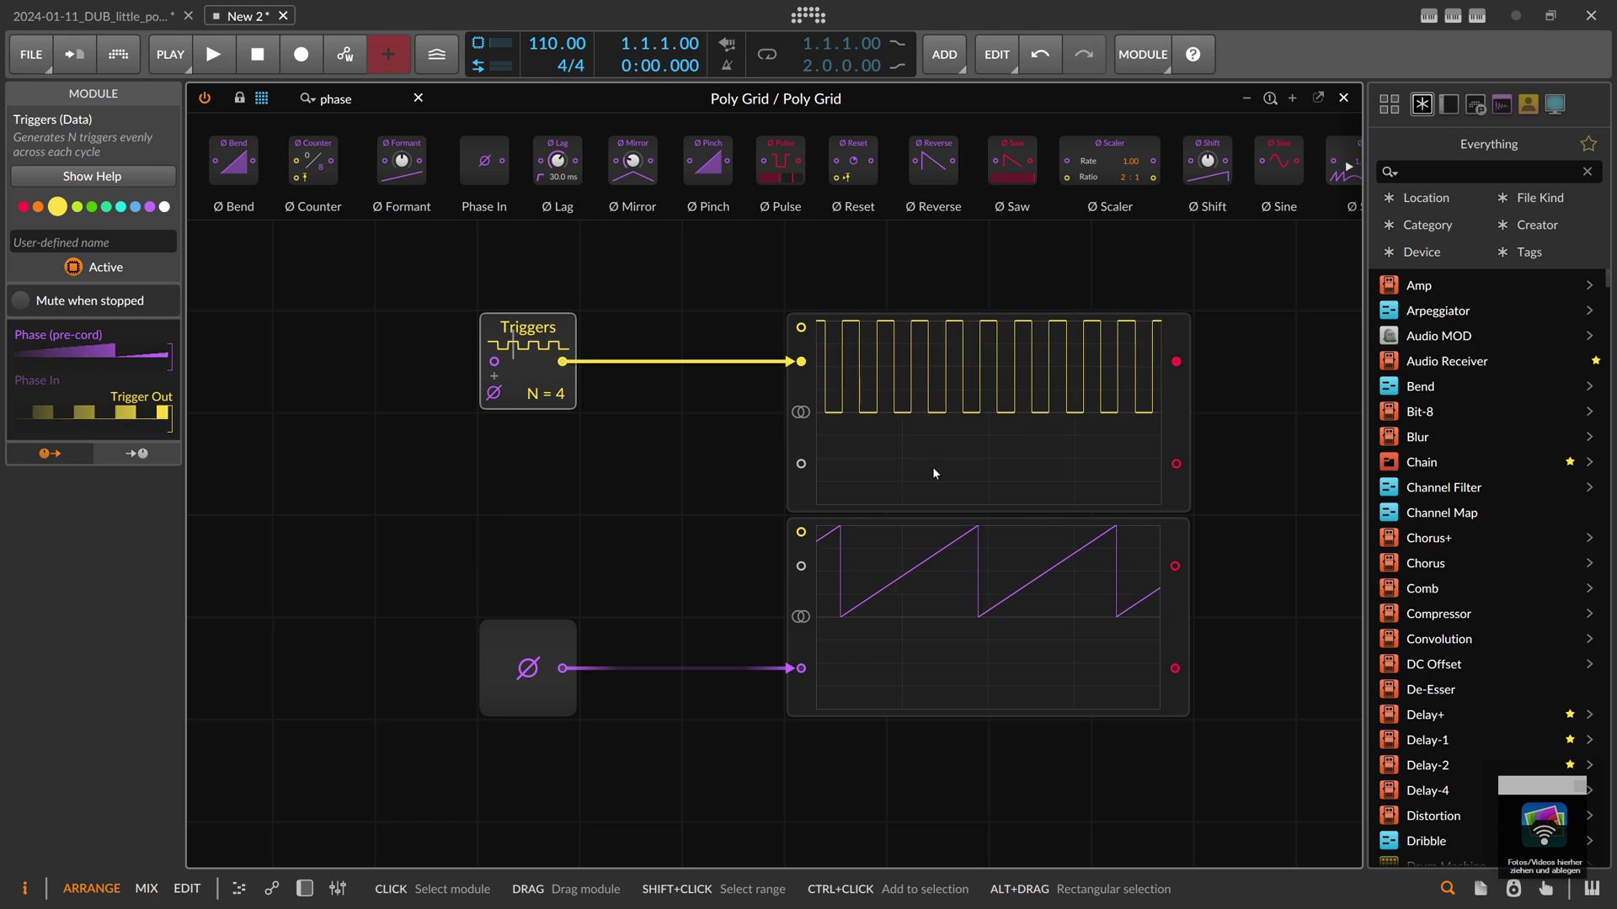
pyautogui.moveTo(557, 394); pyautogui.dragTo(556, 400)
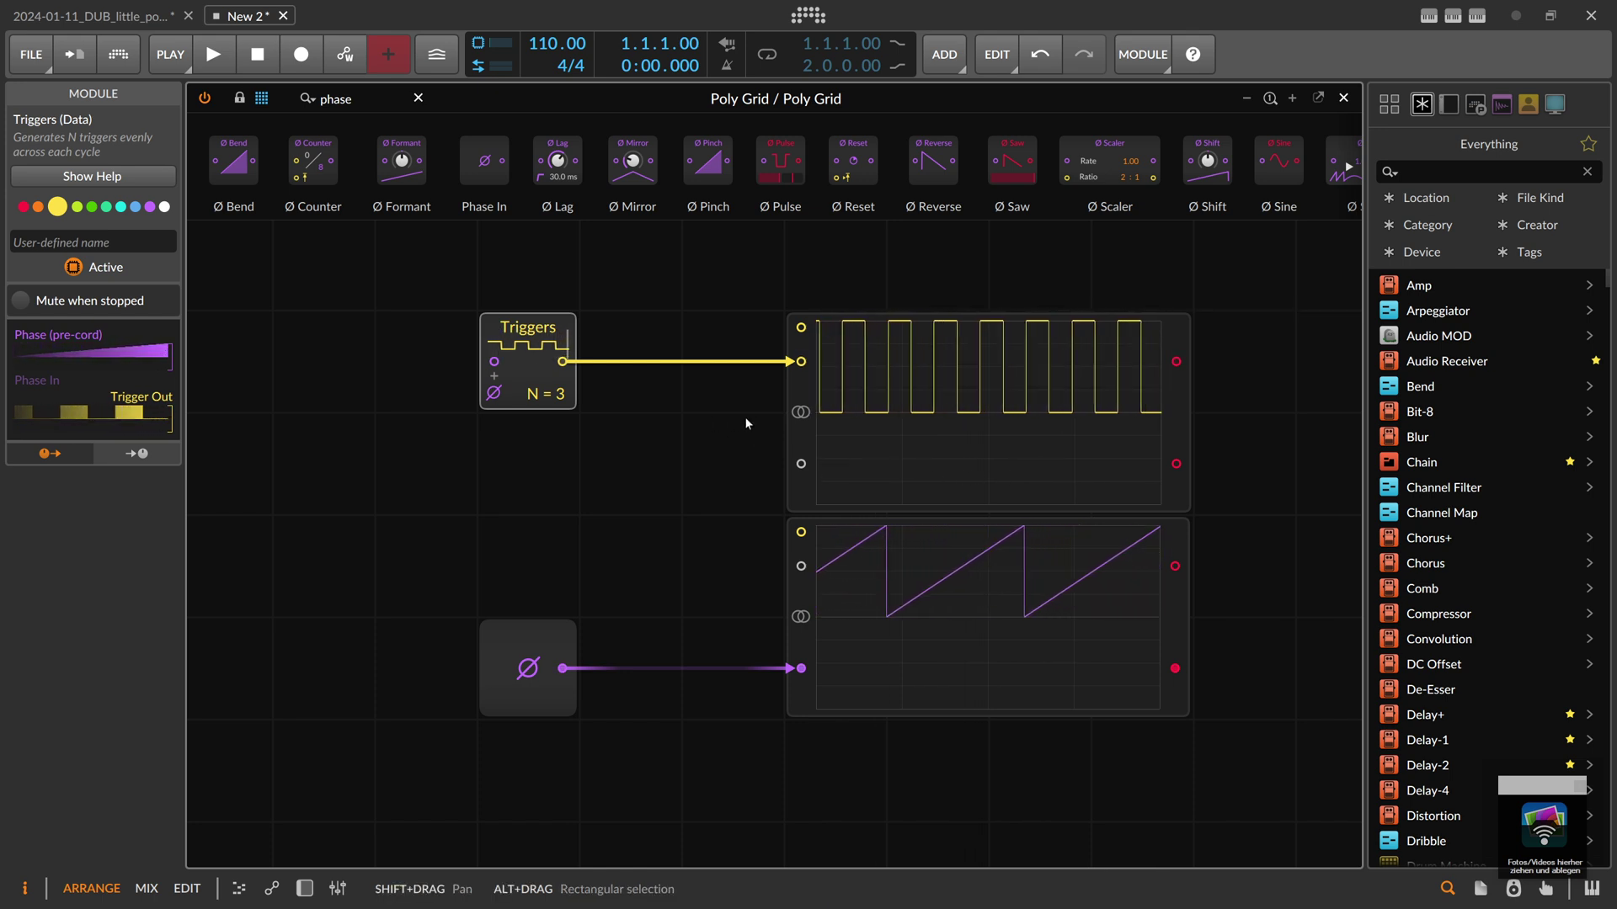
# - Duplicate the Triggers module with its oscilloscope above the existing pair and set the copy to N = 5
pyautogui.scroll(1, 752, 425)
pyautogui.moveTo(377, 311); pyautogui.dragTo(812, 462)
pyautogui.hotkey('ctrl', 'c')
pyautogui.click(534, 267)
pyautogui.hotkey('ctrl', 'v')
pyautogui.scroll(1, 619, 343)
pyautogui.moveTo(566, 391); pyautogui.dragTo(566, 370)
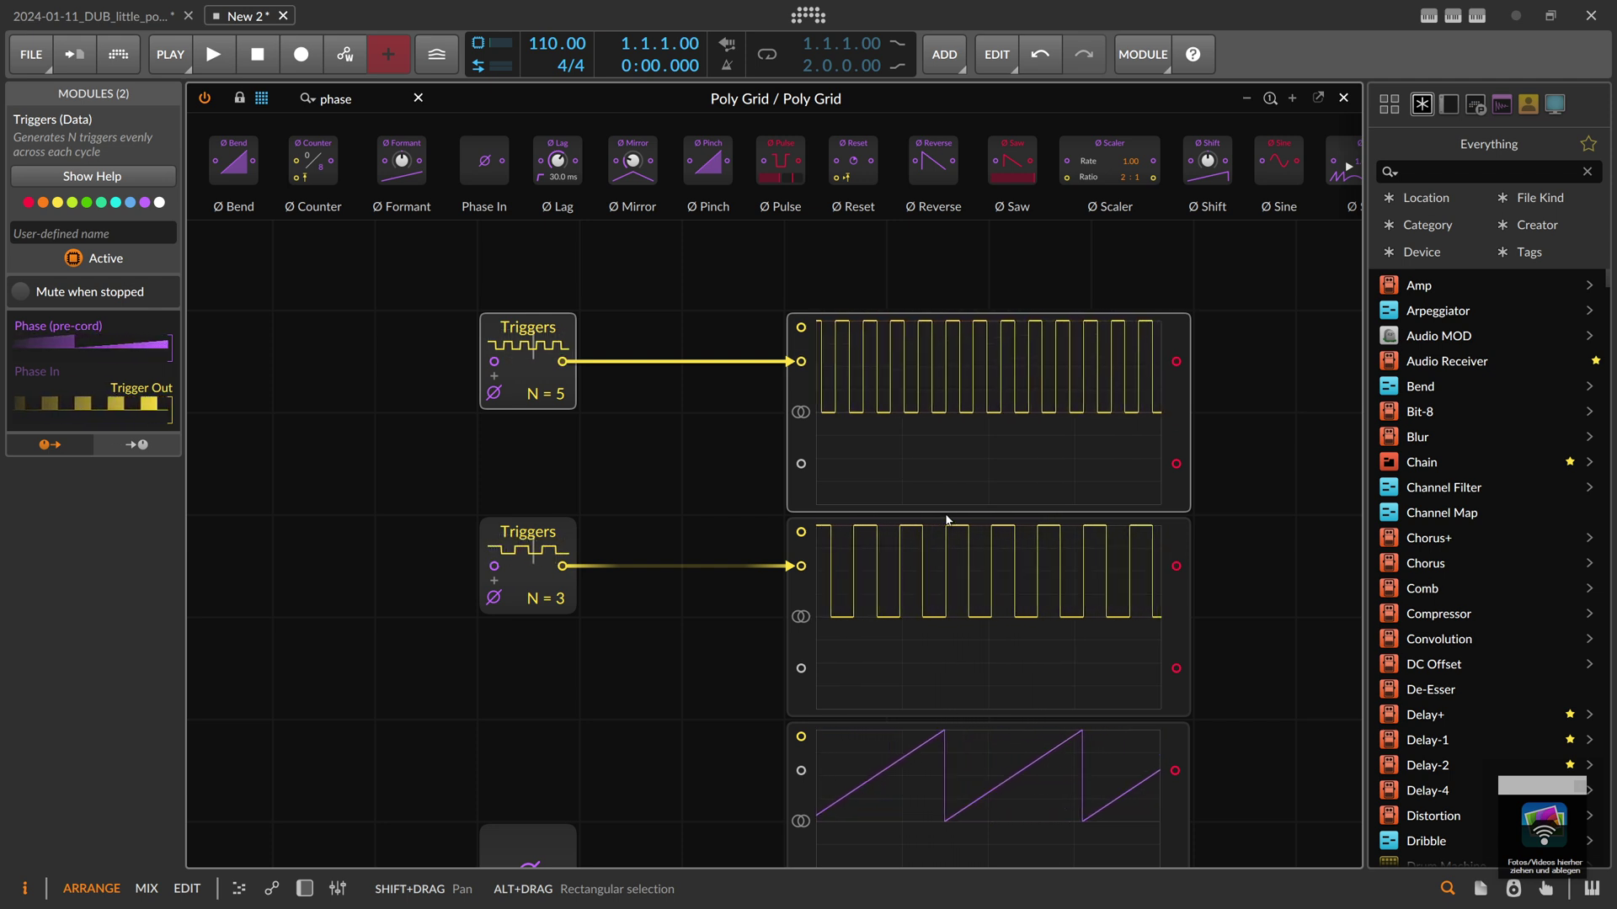
pyautogui.scroll(-3, 948, 522)
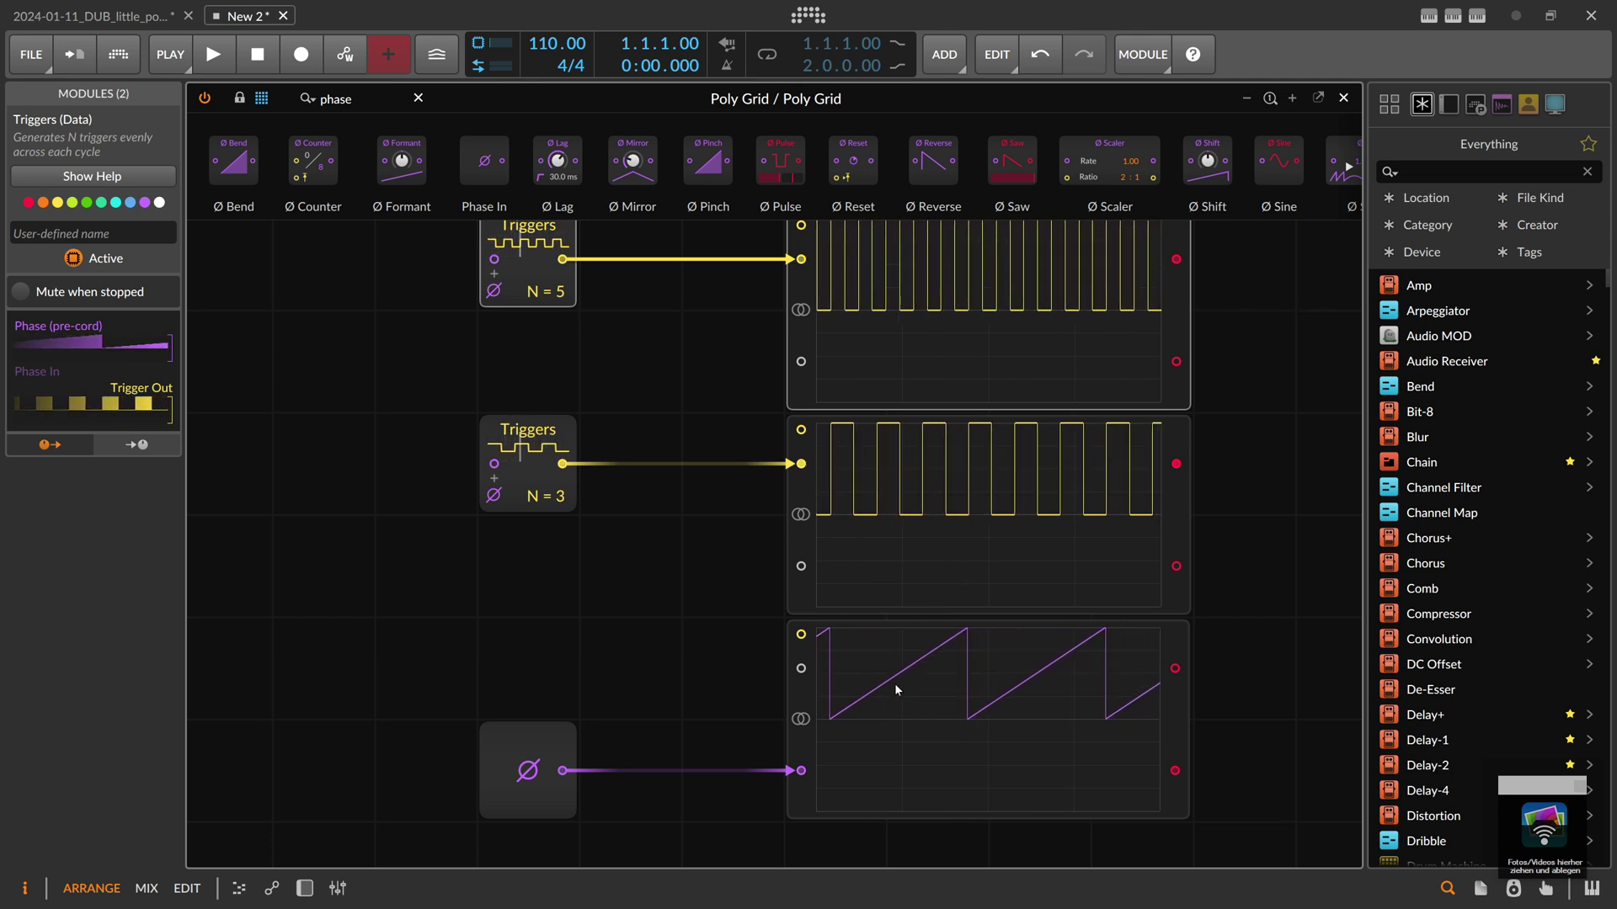
pyautogui.scroll(3, 971, 668)
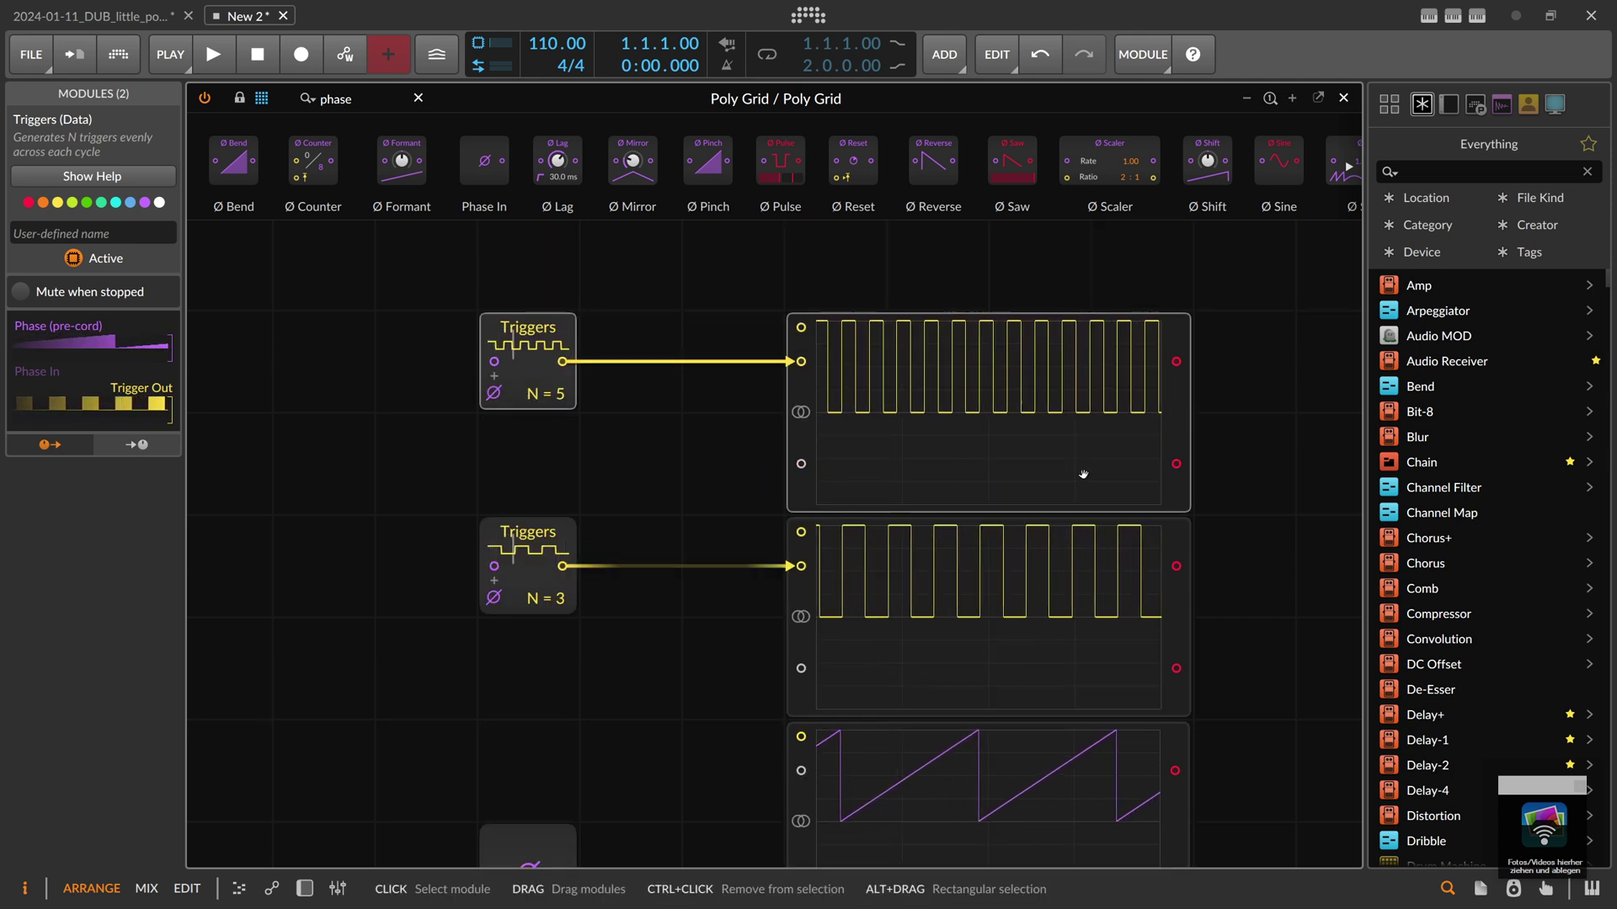
pyautogui.scroll(-3, 1074, 471)
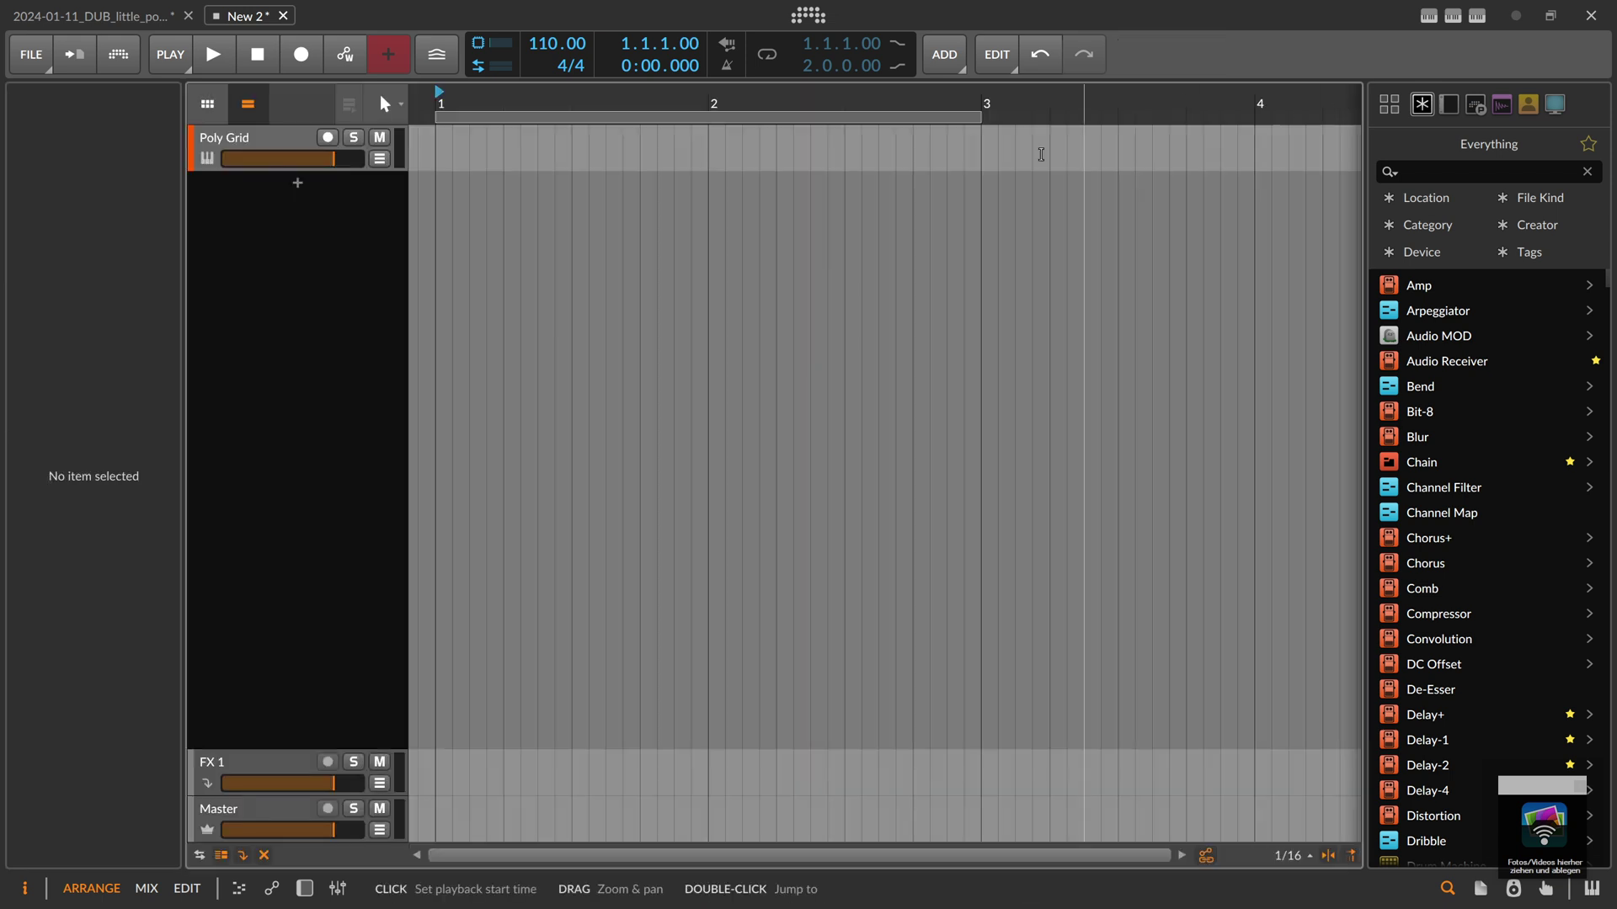
# - Create a clip at bar 1 on the Poly Grid track, extend it to two bars, and open it for note editing
pyautogui.doubleClick(443, 148)
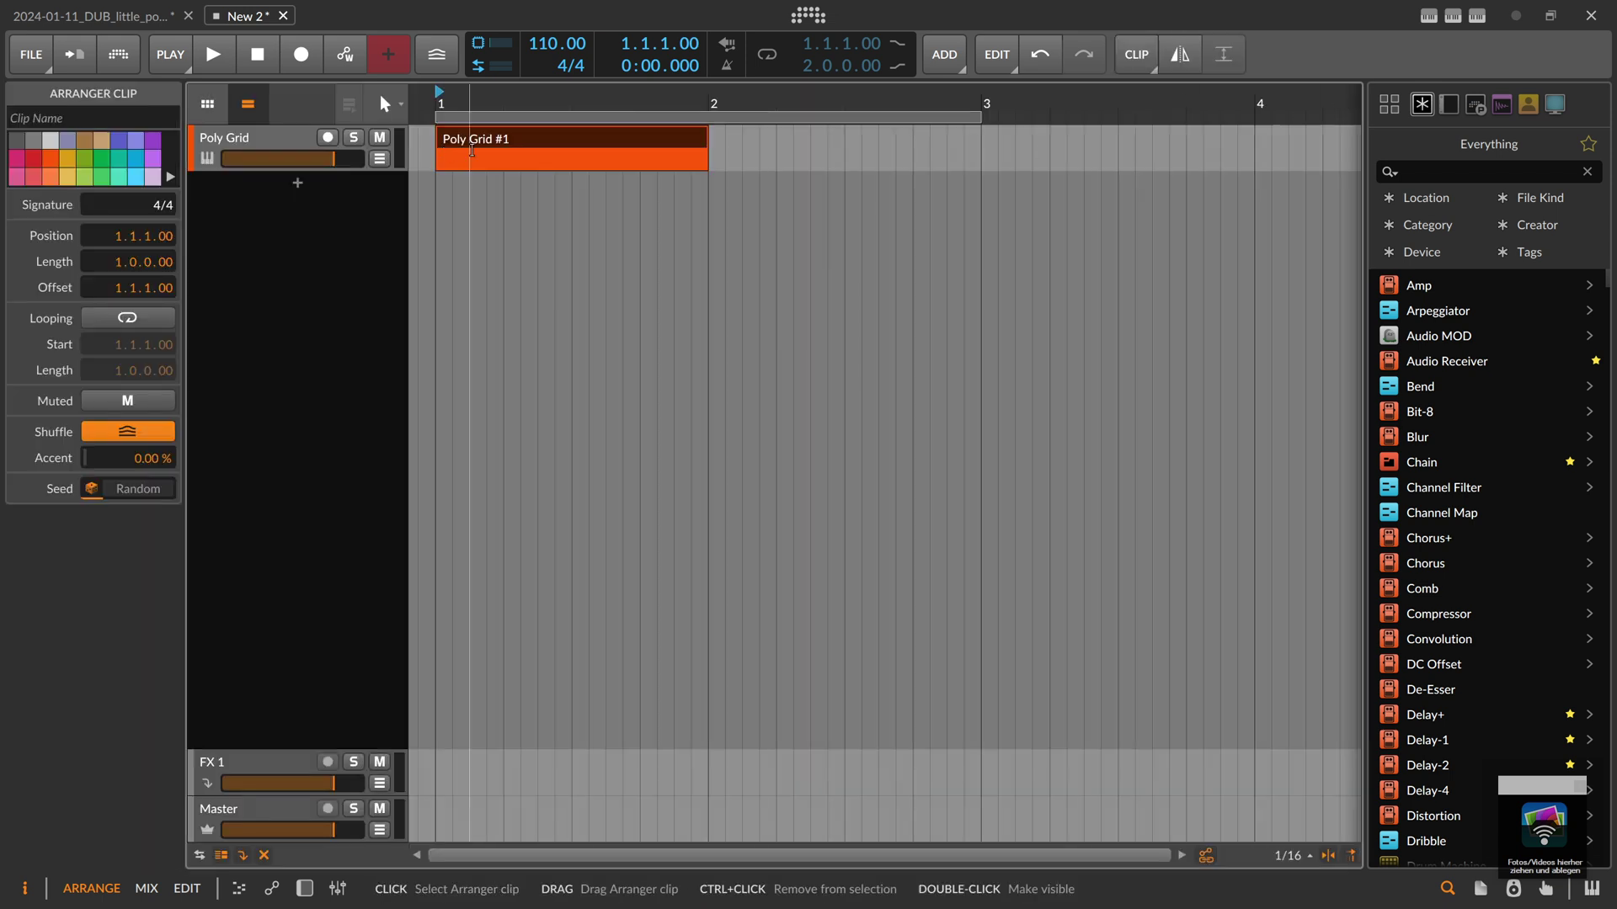
pyautogui.moveTo(793, 149); pyautogui.dragTo(981, 150)
pyautogui.doubleClick(796, 150)
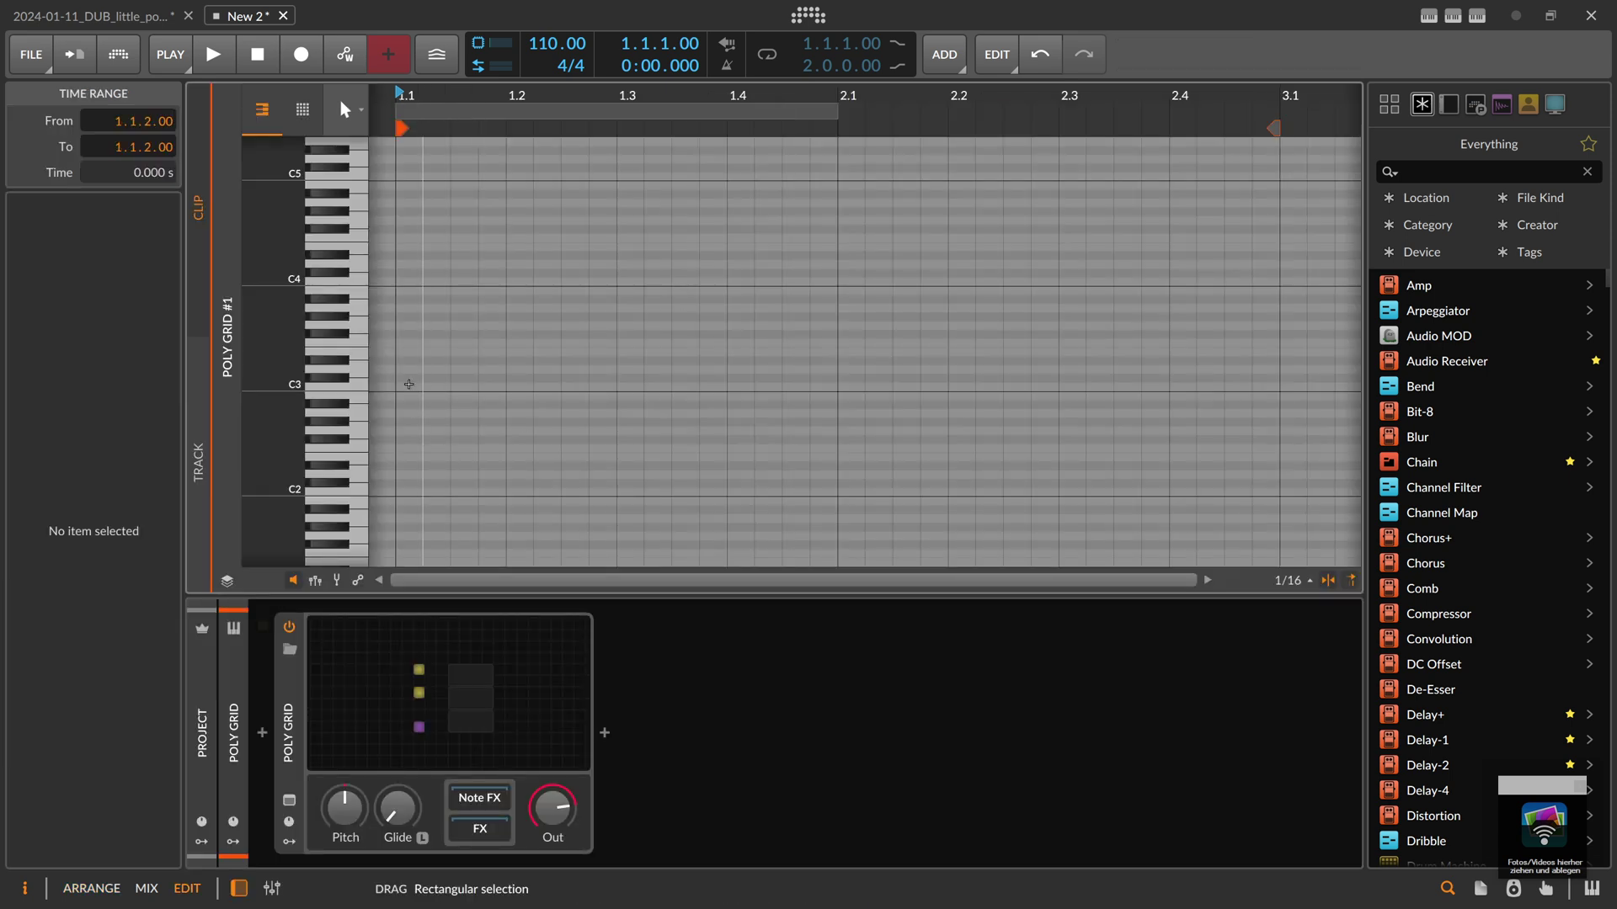
# - Draw a one-bar C3 note at the clip start and set its repeats to 3
pyautogui.moveTo(401, 387); pyautogui.dragTo(837, 389)
pyautogui.moveTo(273, 363); pyautogui.dragTo(330, 372)
pyautogui.moveTo(493, 383); pyautogui.dragTo(582, 497)
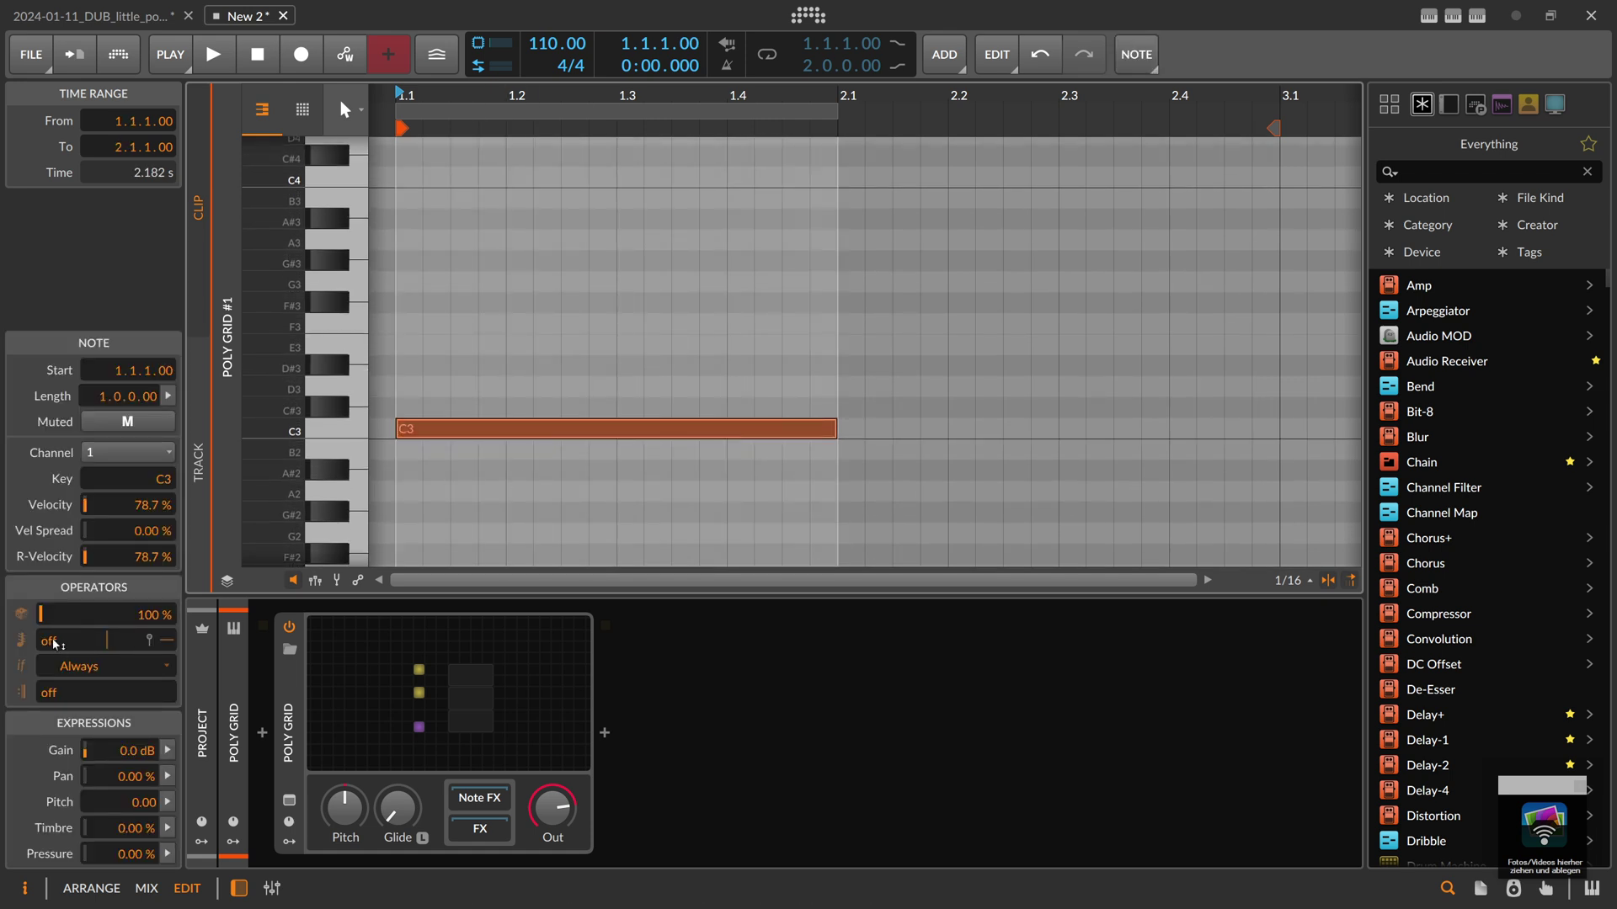
pyautogui.moveTo(55, 648); pyautogui.dragTo(54, 640)
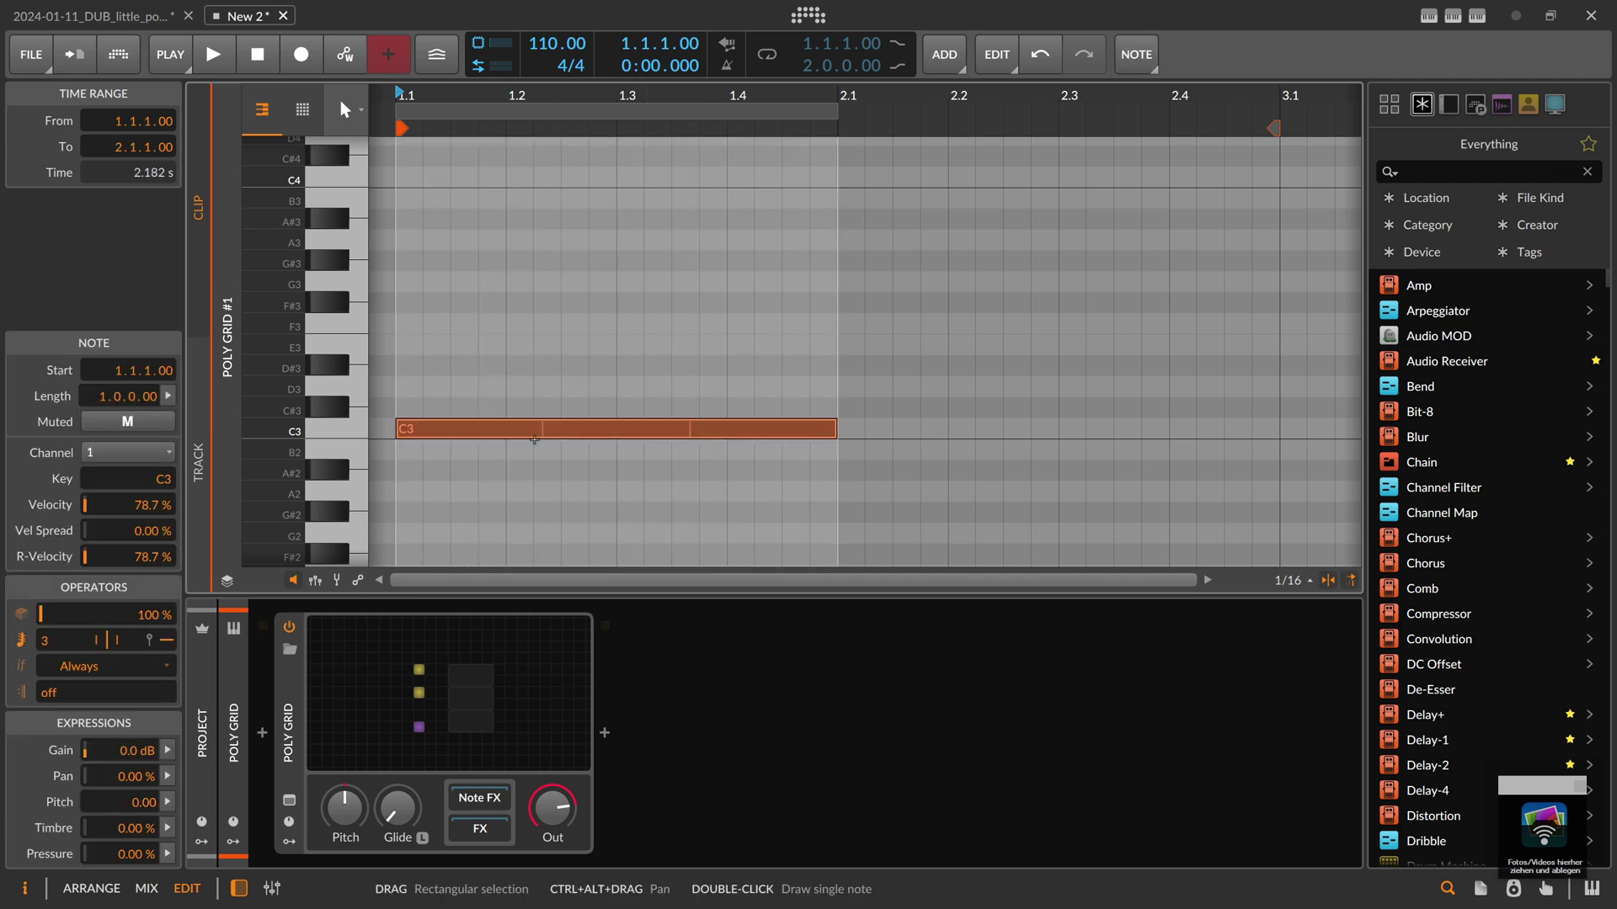
pyautogui.doubleClick(566, 653)
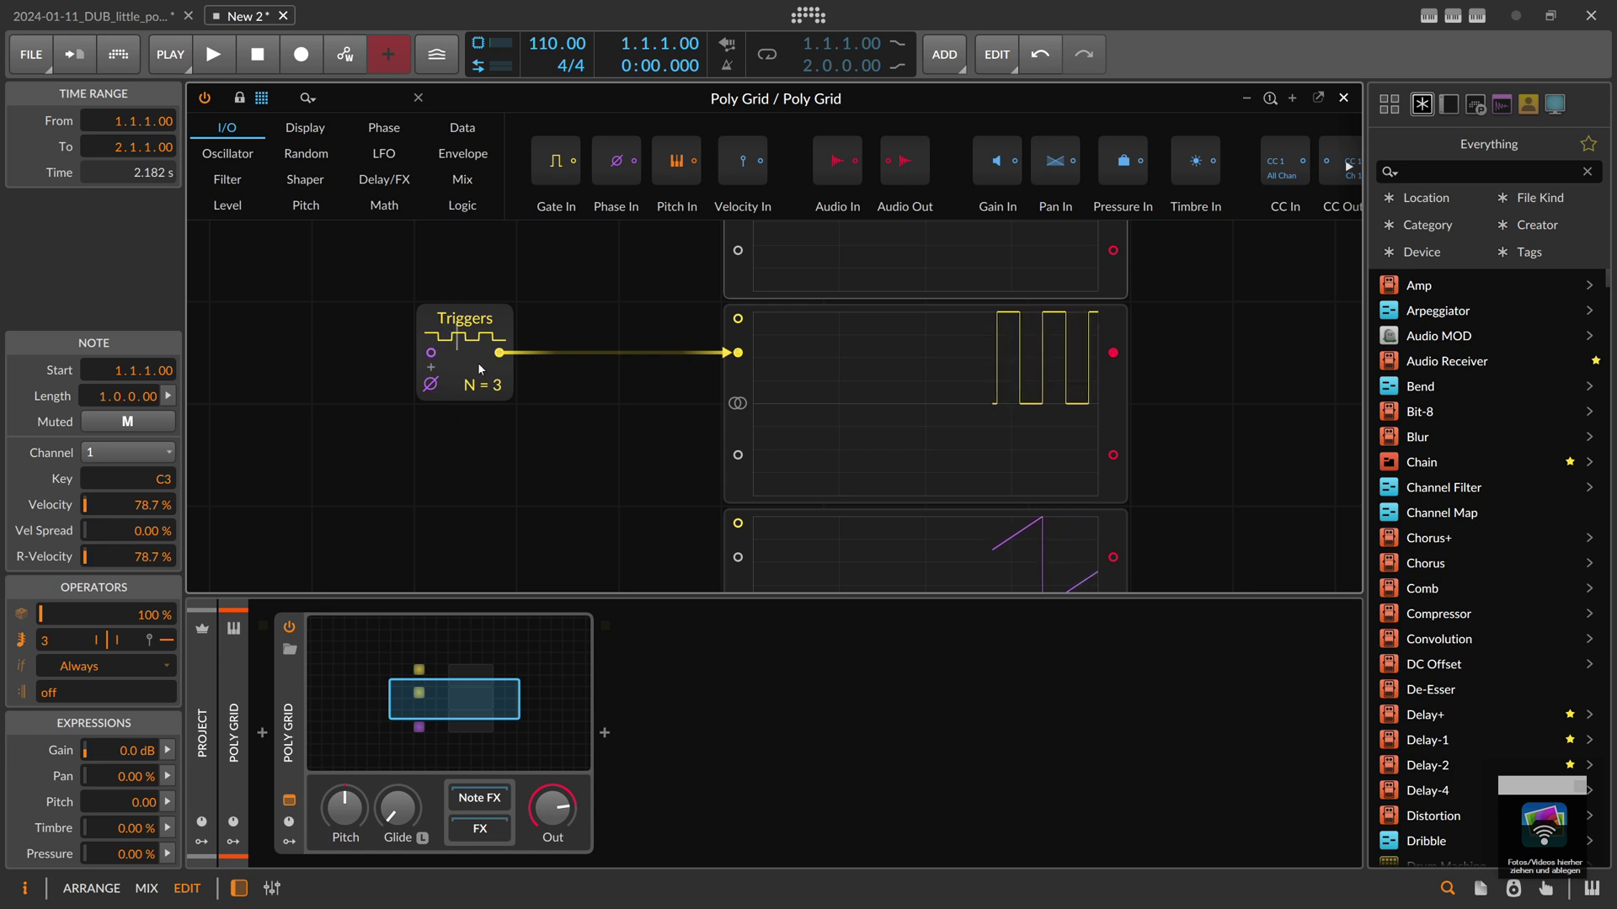
pyautogui.click(1320, 106)
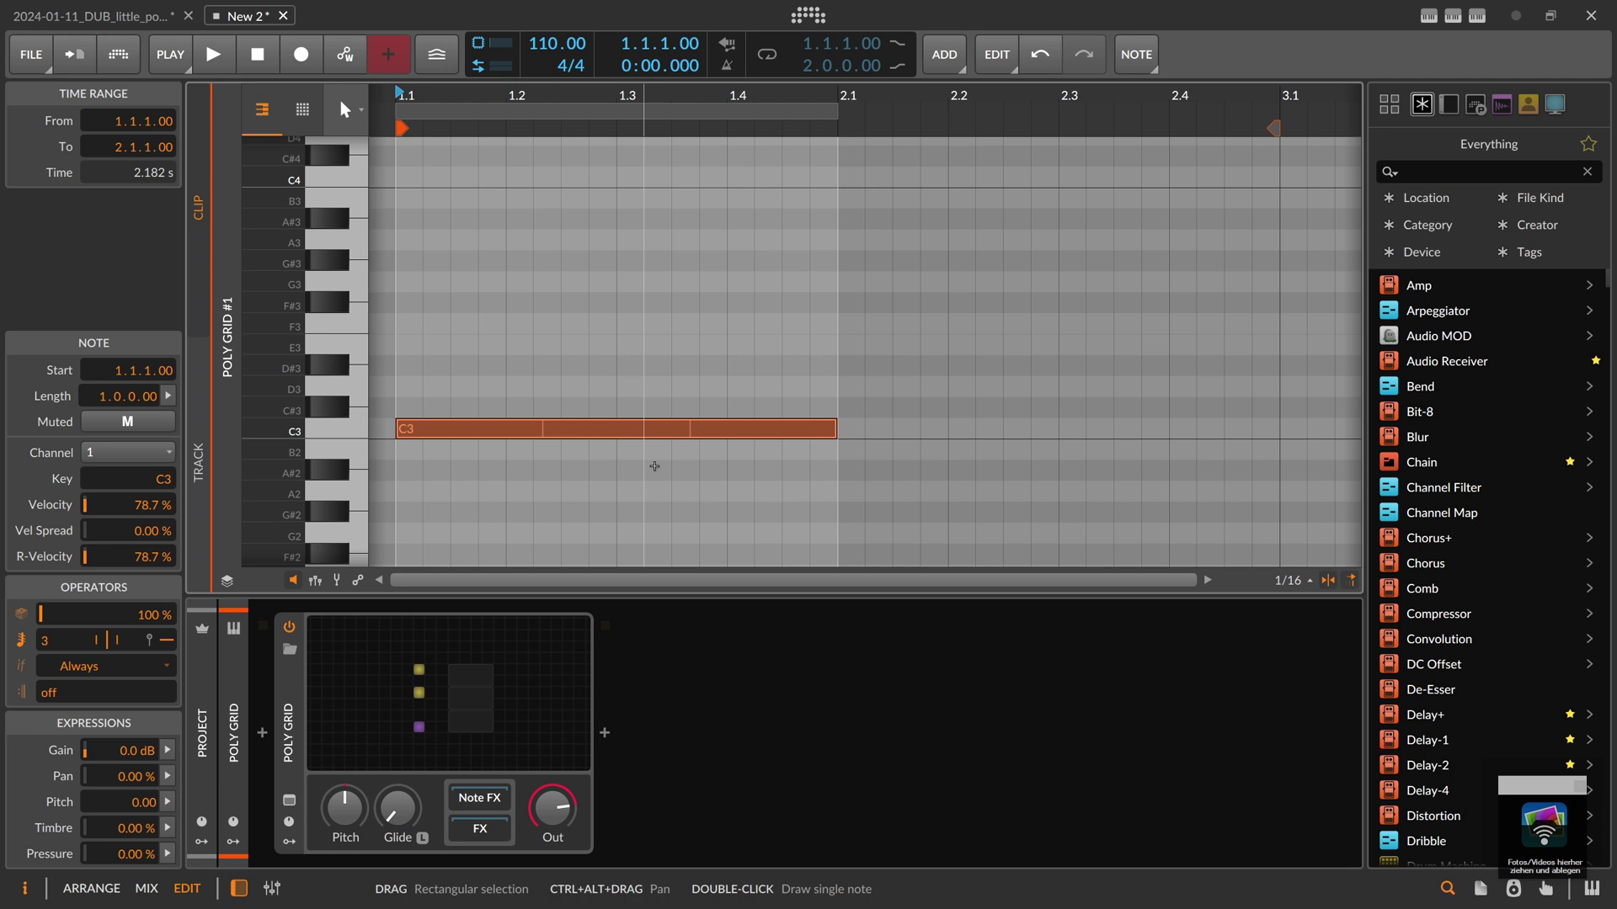
# - Copy the C3 note to D#3 and set the copy's repeats to 5
pyautogui.click(613, 452)
pyautogui.keyDown('ctrl'); pyautogui.moveTo(433, 427); pyautogui.dragTo(453, 371); pyautogui.keyUp('ctrl')
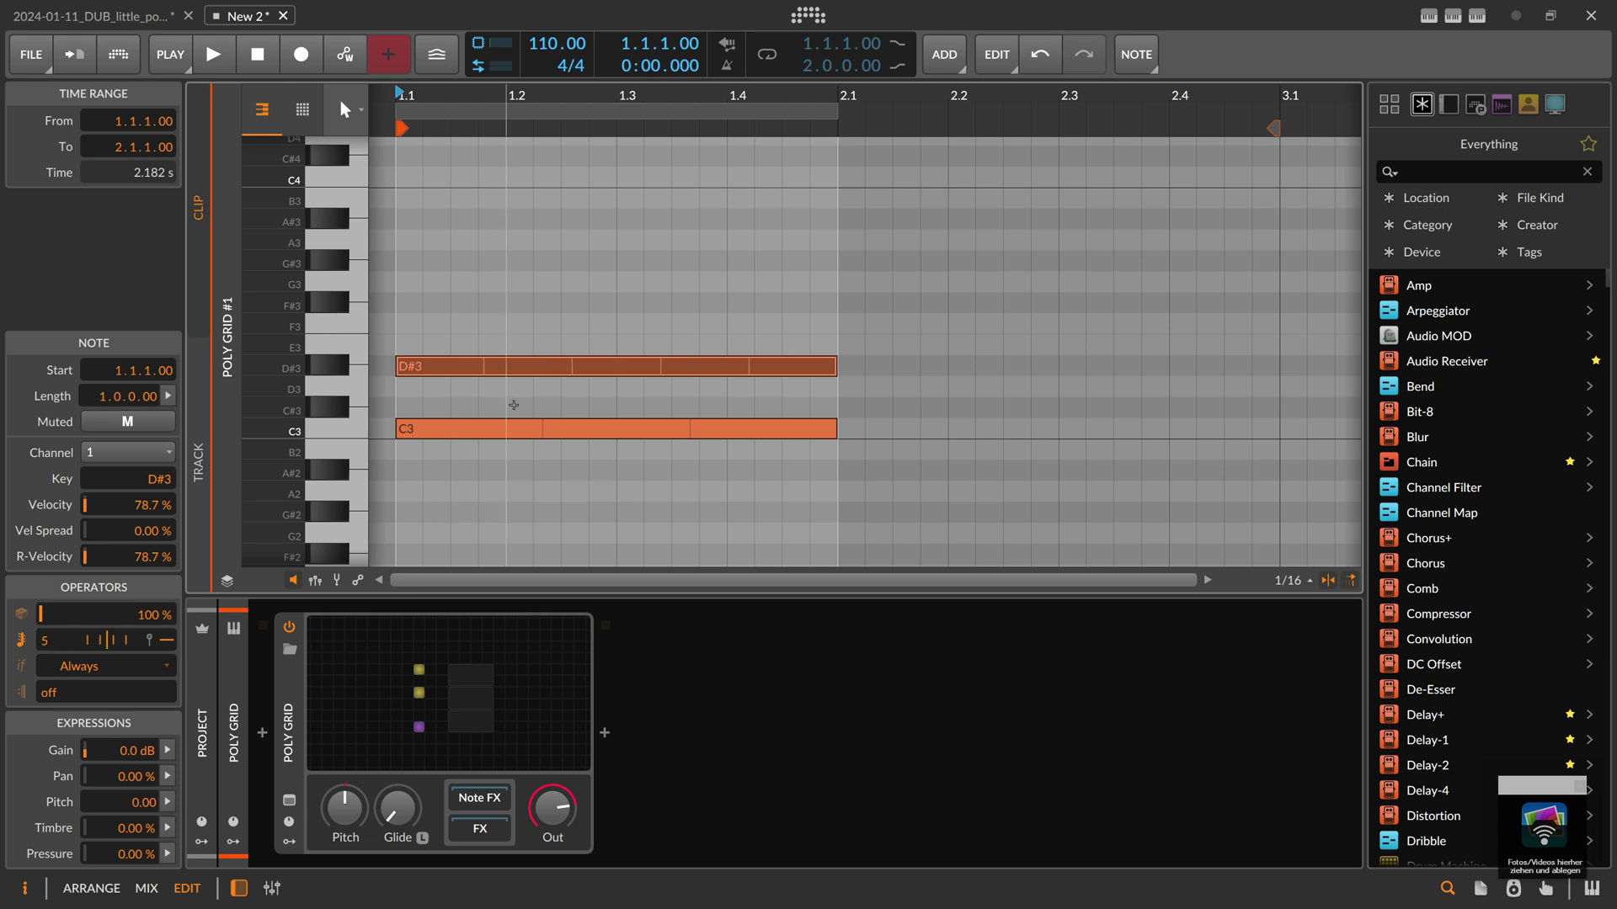
pyautogui.moveTo(458, 328); pyautogui.dragTo(854, 386)
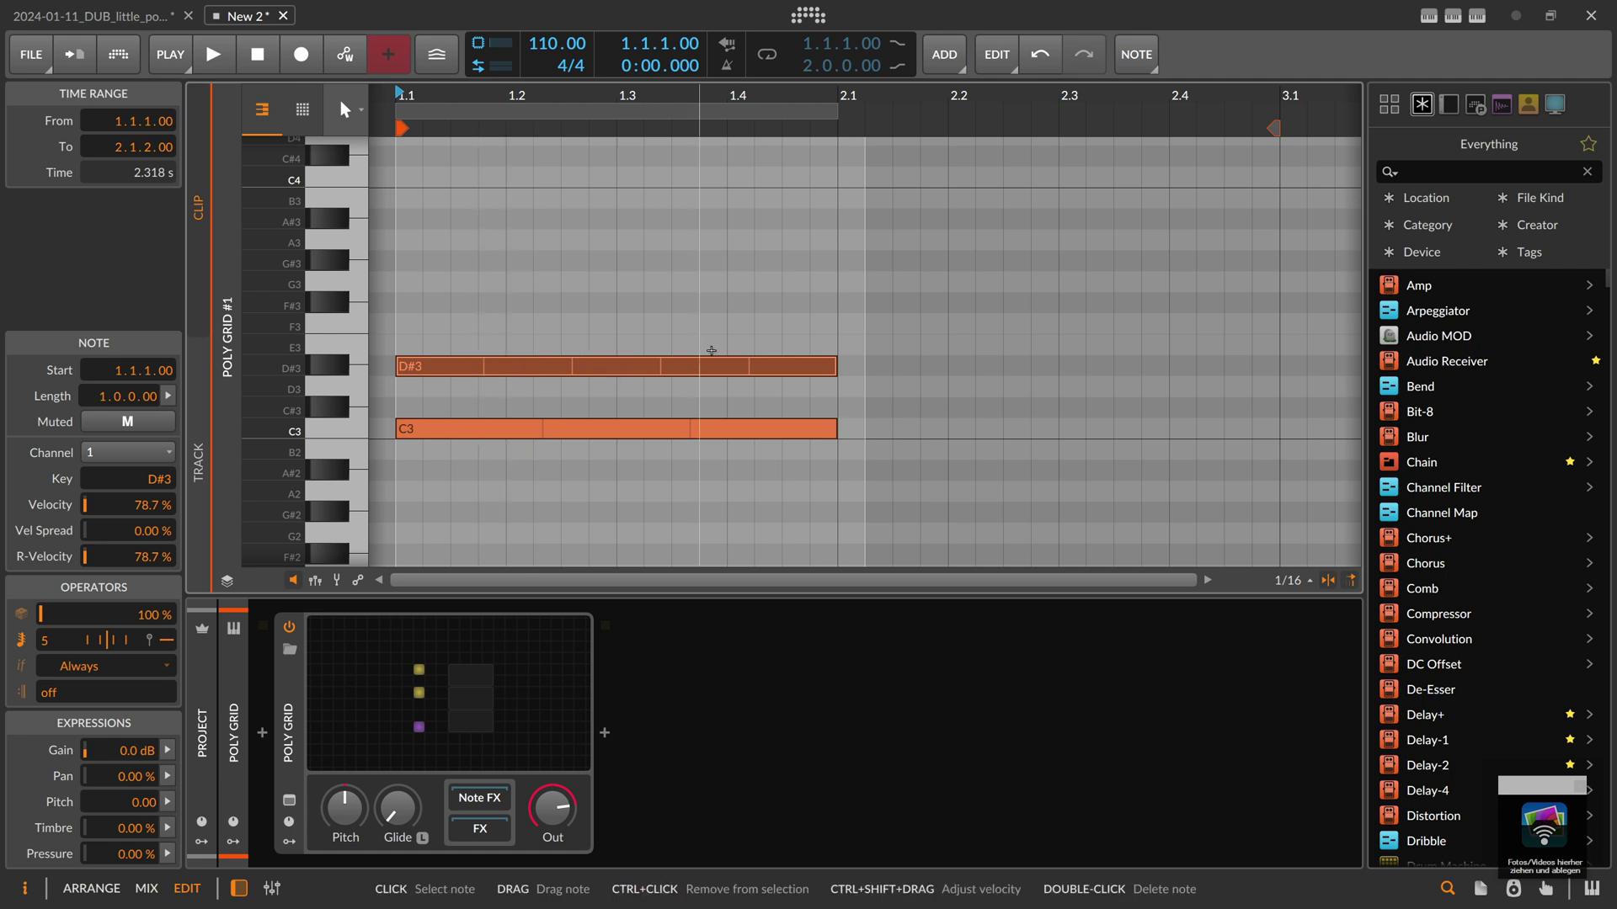
pyautogui.click(536, 430)
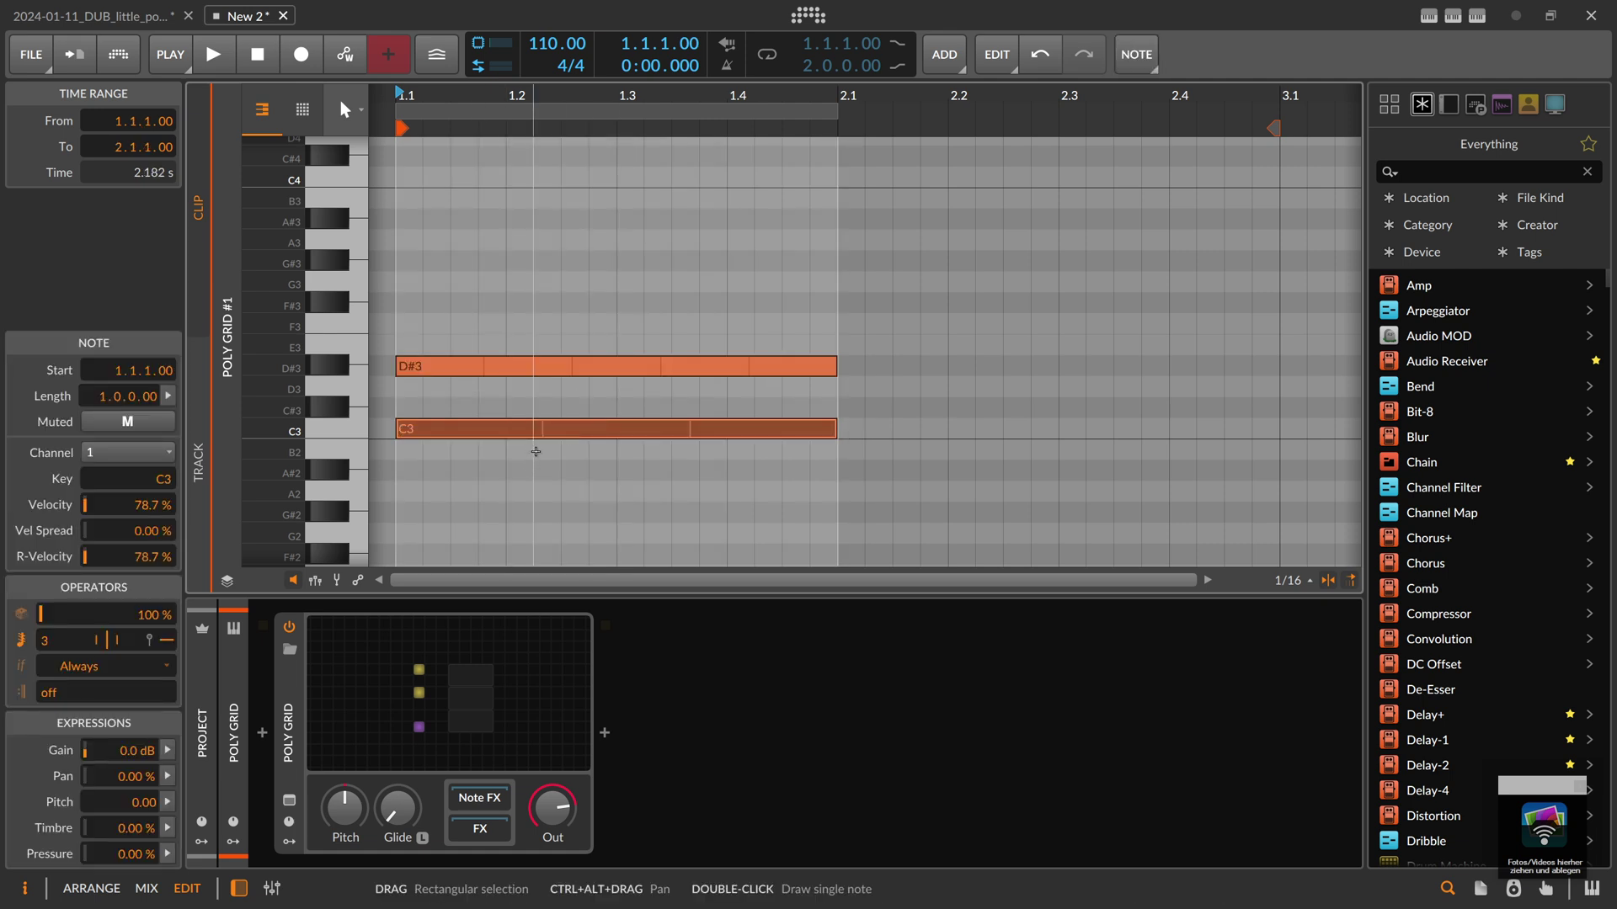
# - Duplicate the C3 and D#3 notes together three times into the following bars
pyautogui.moveTo(550, 322); pyautogui.dragTo(601, 505)
pyautogui.hotkey('ctrl', 'd')
pyautogui.hotkey('ctrl', 'd')
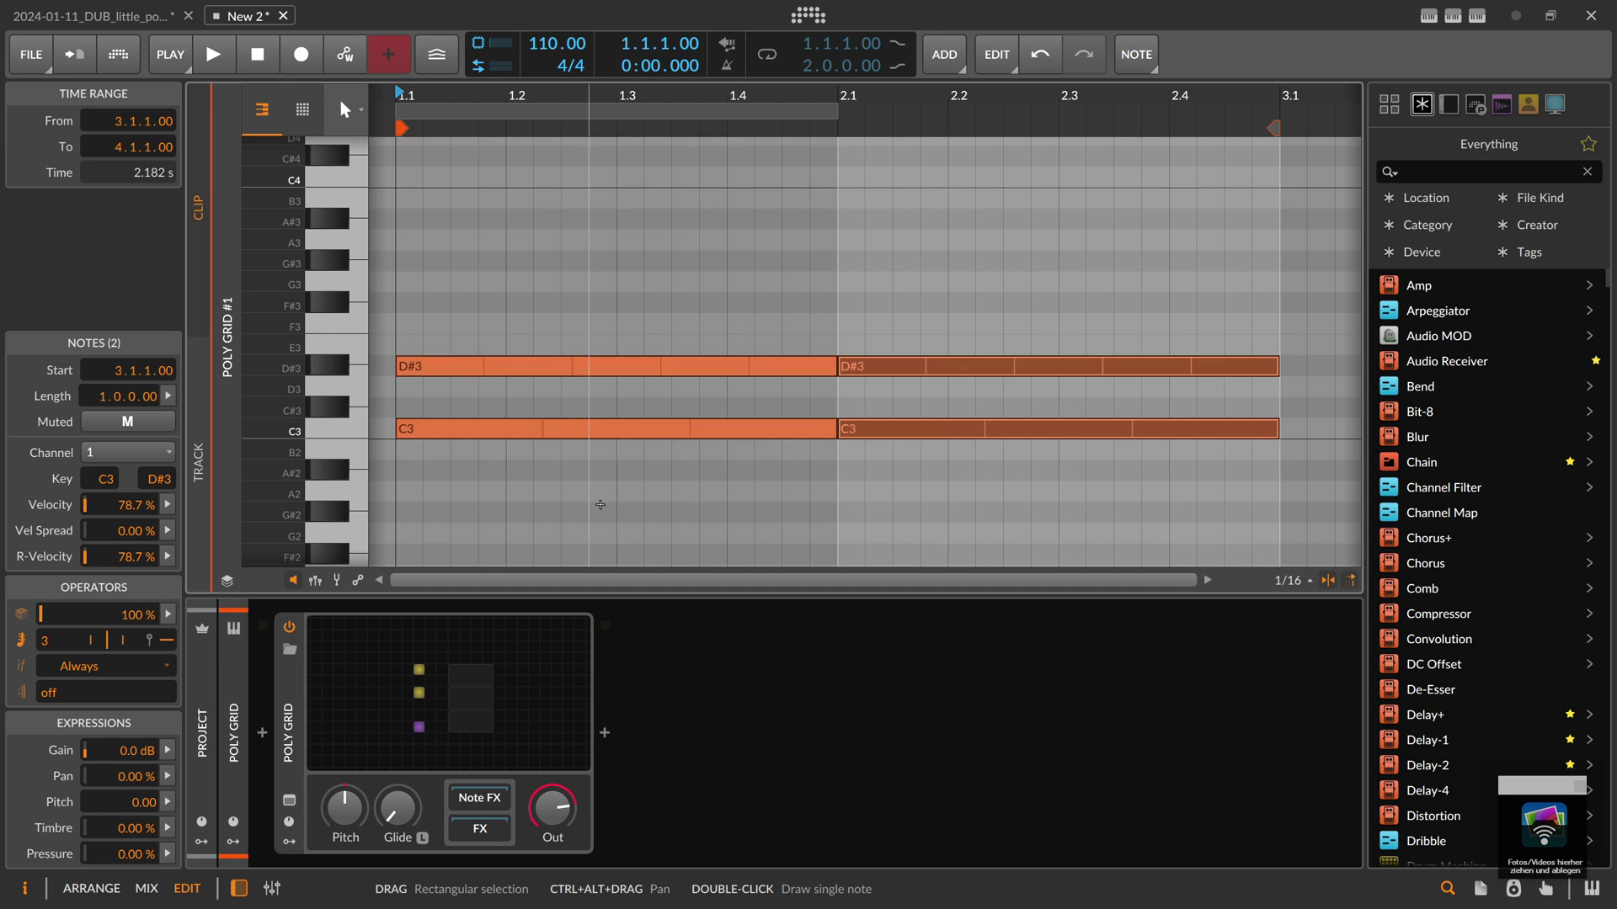
pyautogui.hotkey('ctrl', 'd')
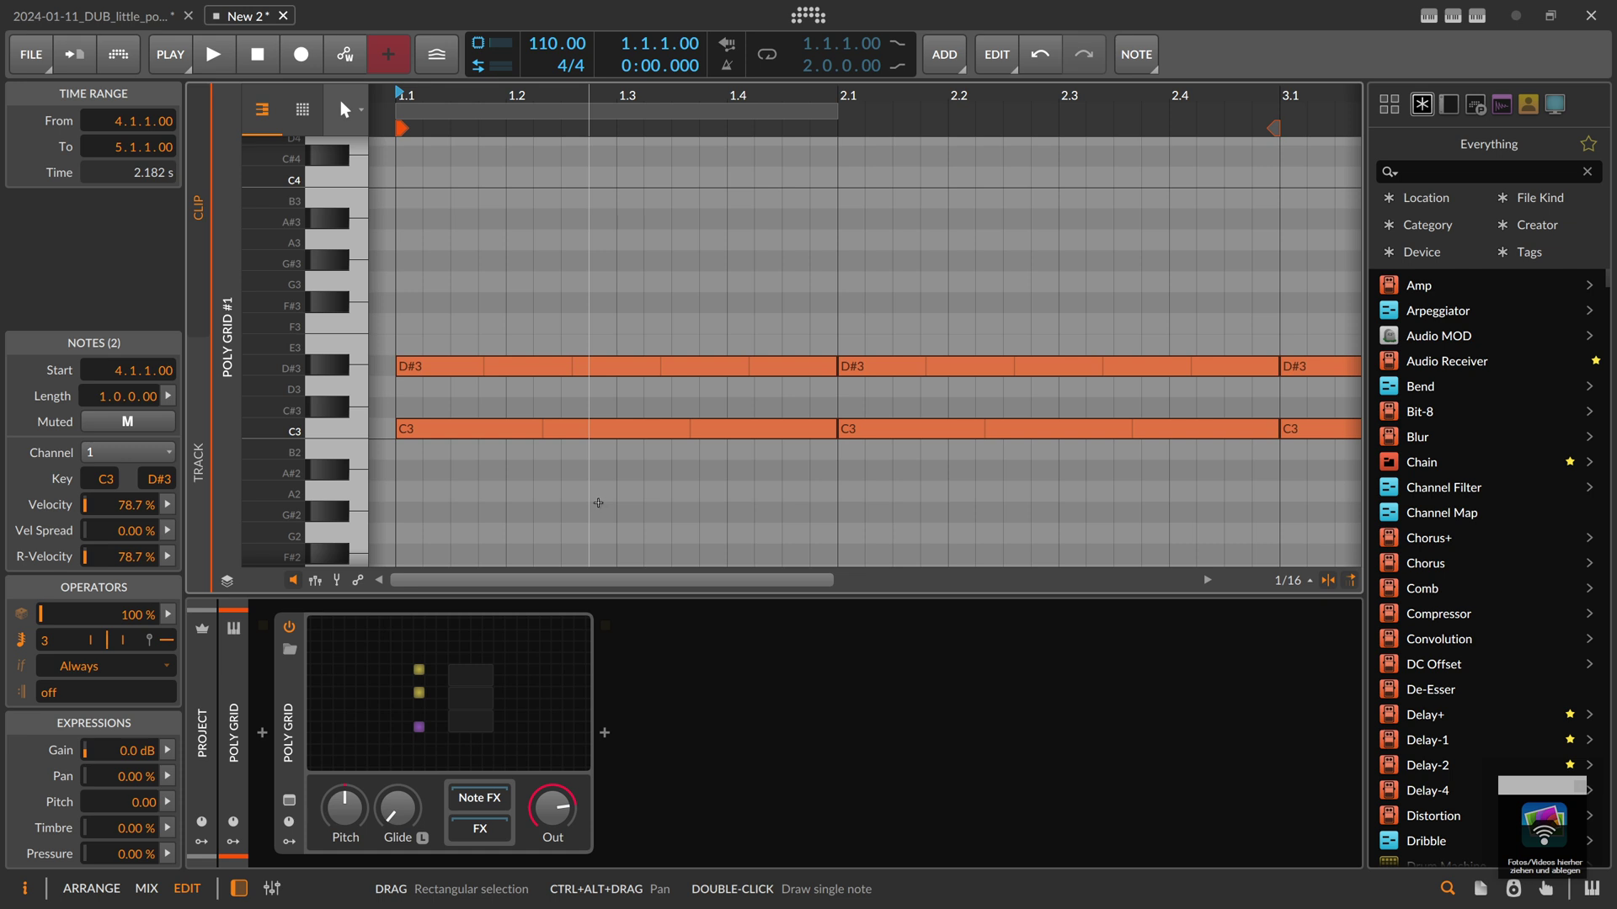
# - Undo the three duplications of the note pair
pyautogui.hotkey('ctrl', 'z')
pyautogui.hotkey('ctrl', 'z')
pyautogui.hotkey('ctrl', 'z')
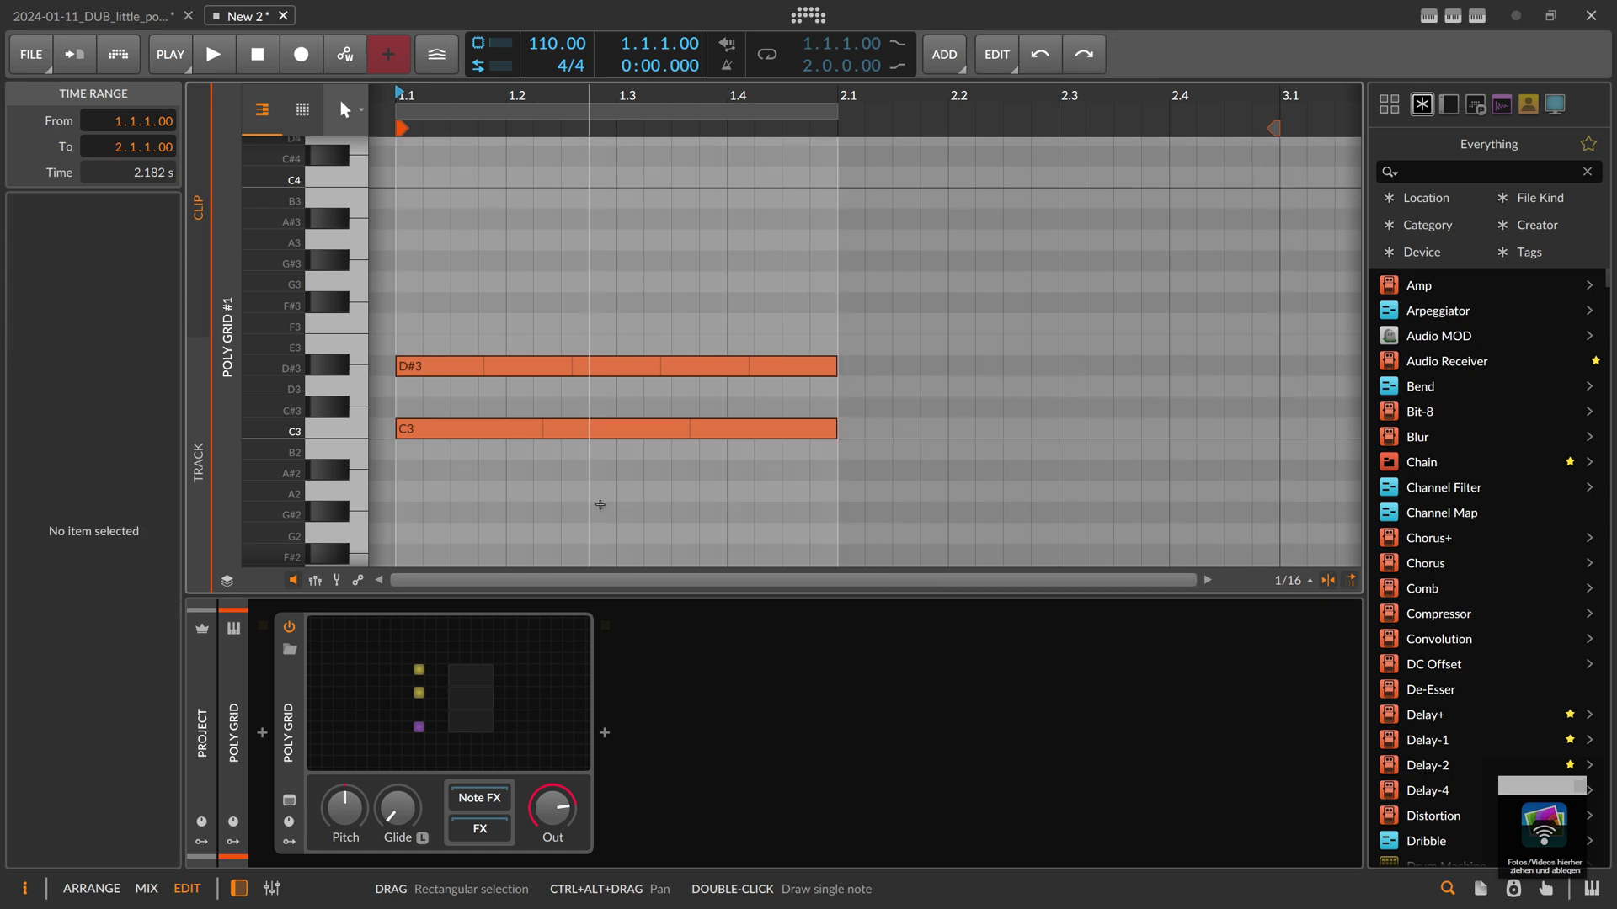
pyautogui.hotkey('ctrl', 'a')
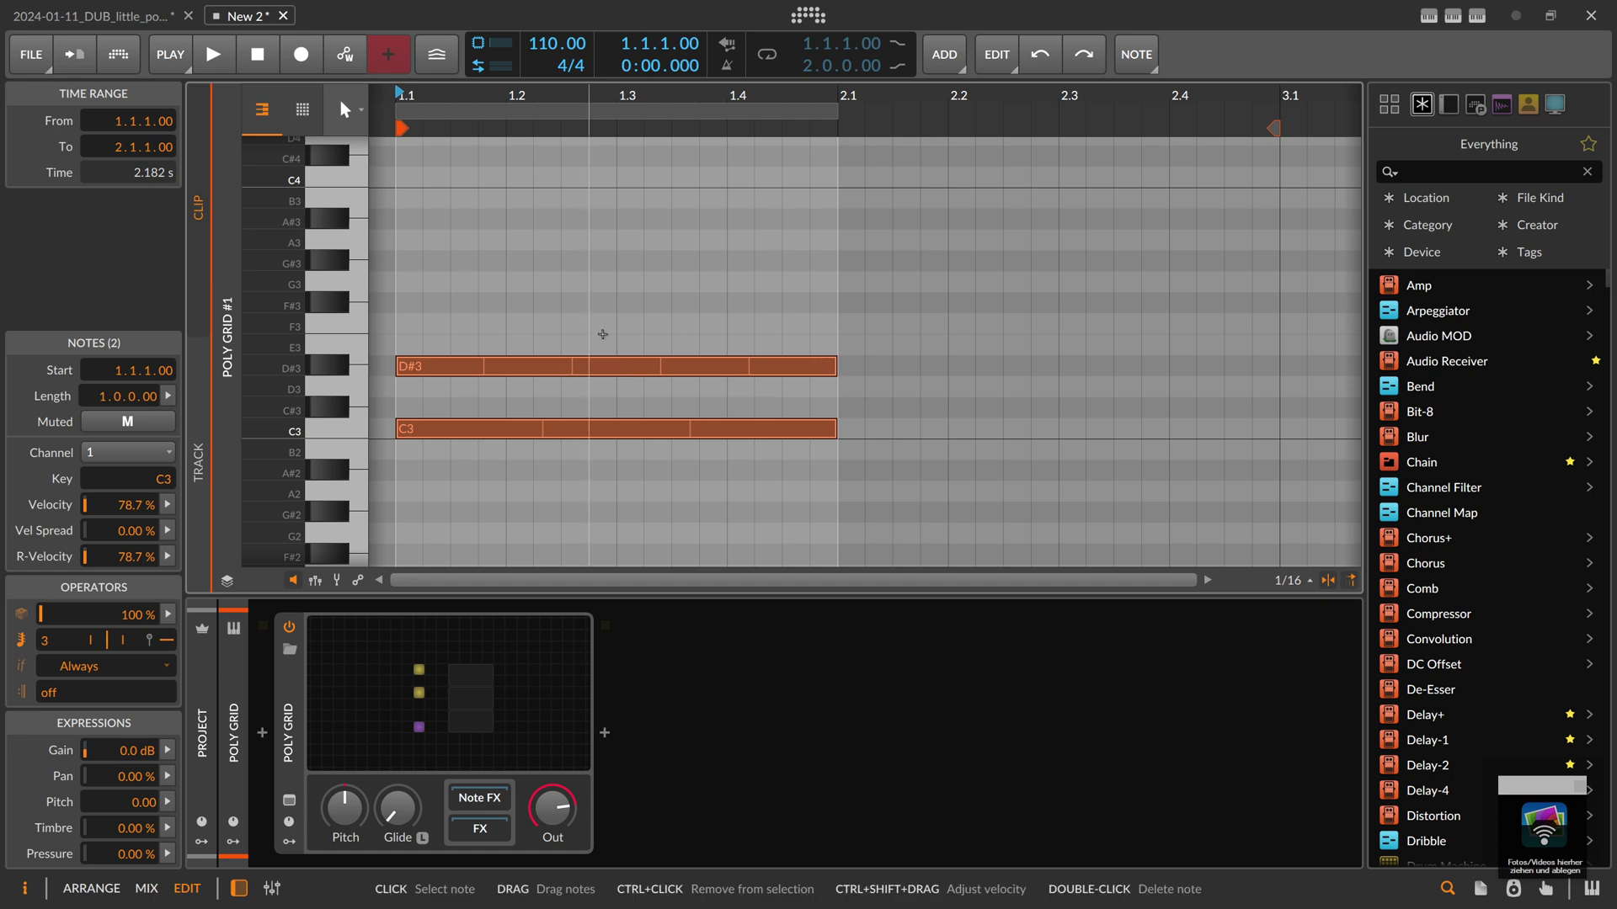
pyautogui.click(615, 317)
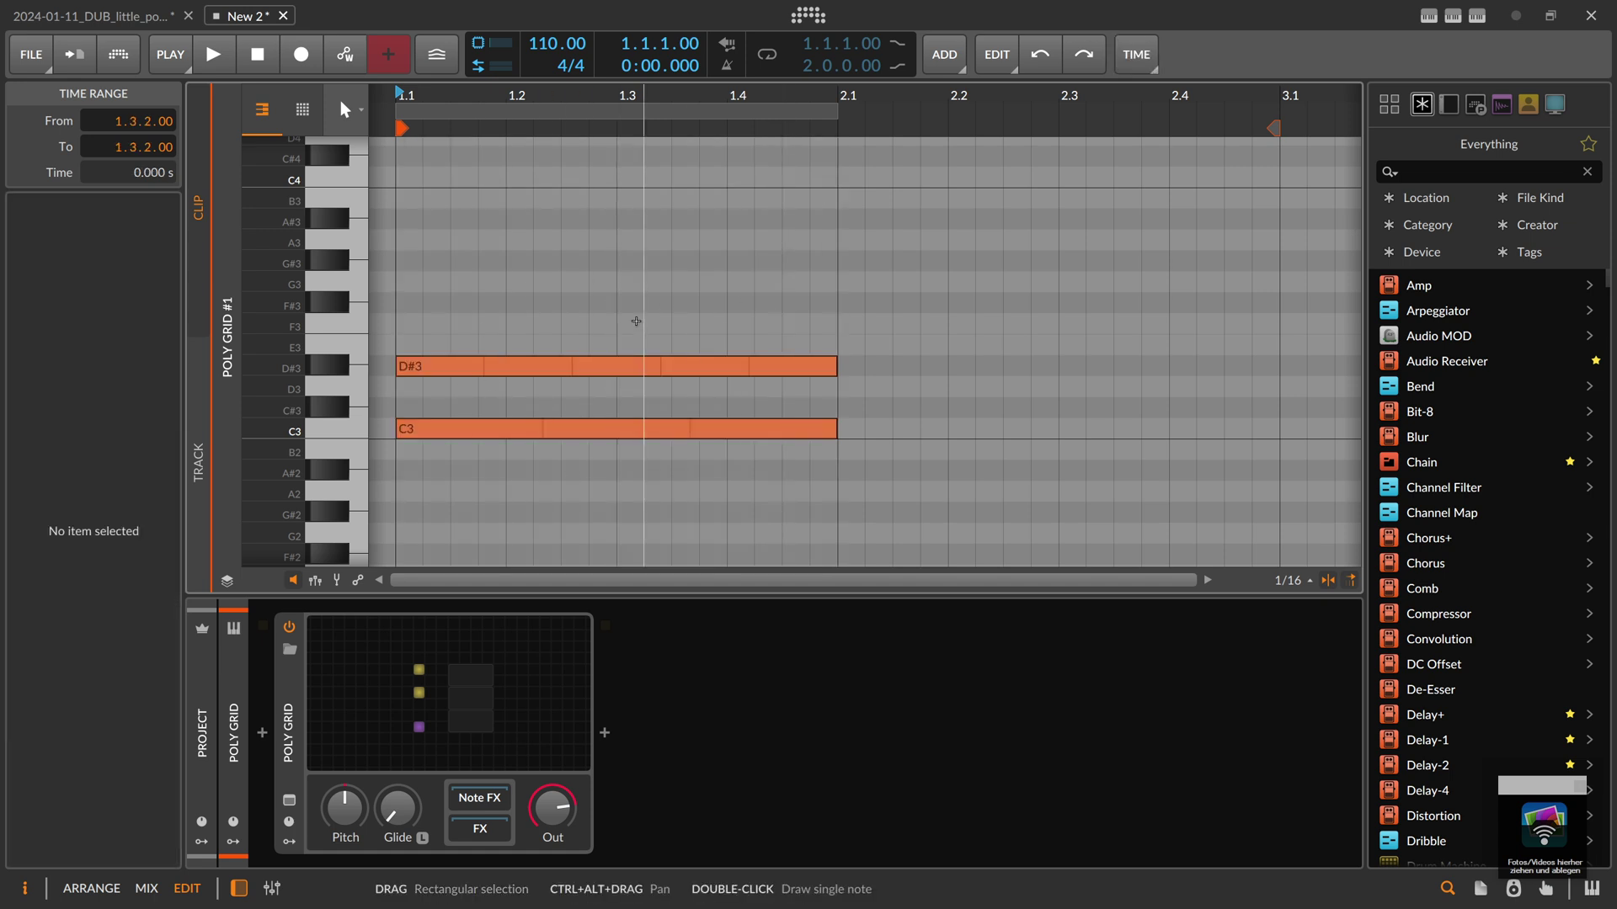
# - Return to the arrangement and delete the clip on the Poly Grid track
pyautogui.hotkey('alt', '1')
pyautogui.press('Delete')
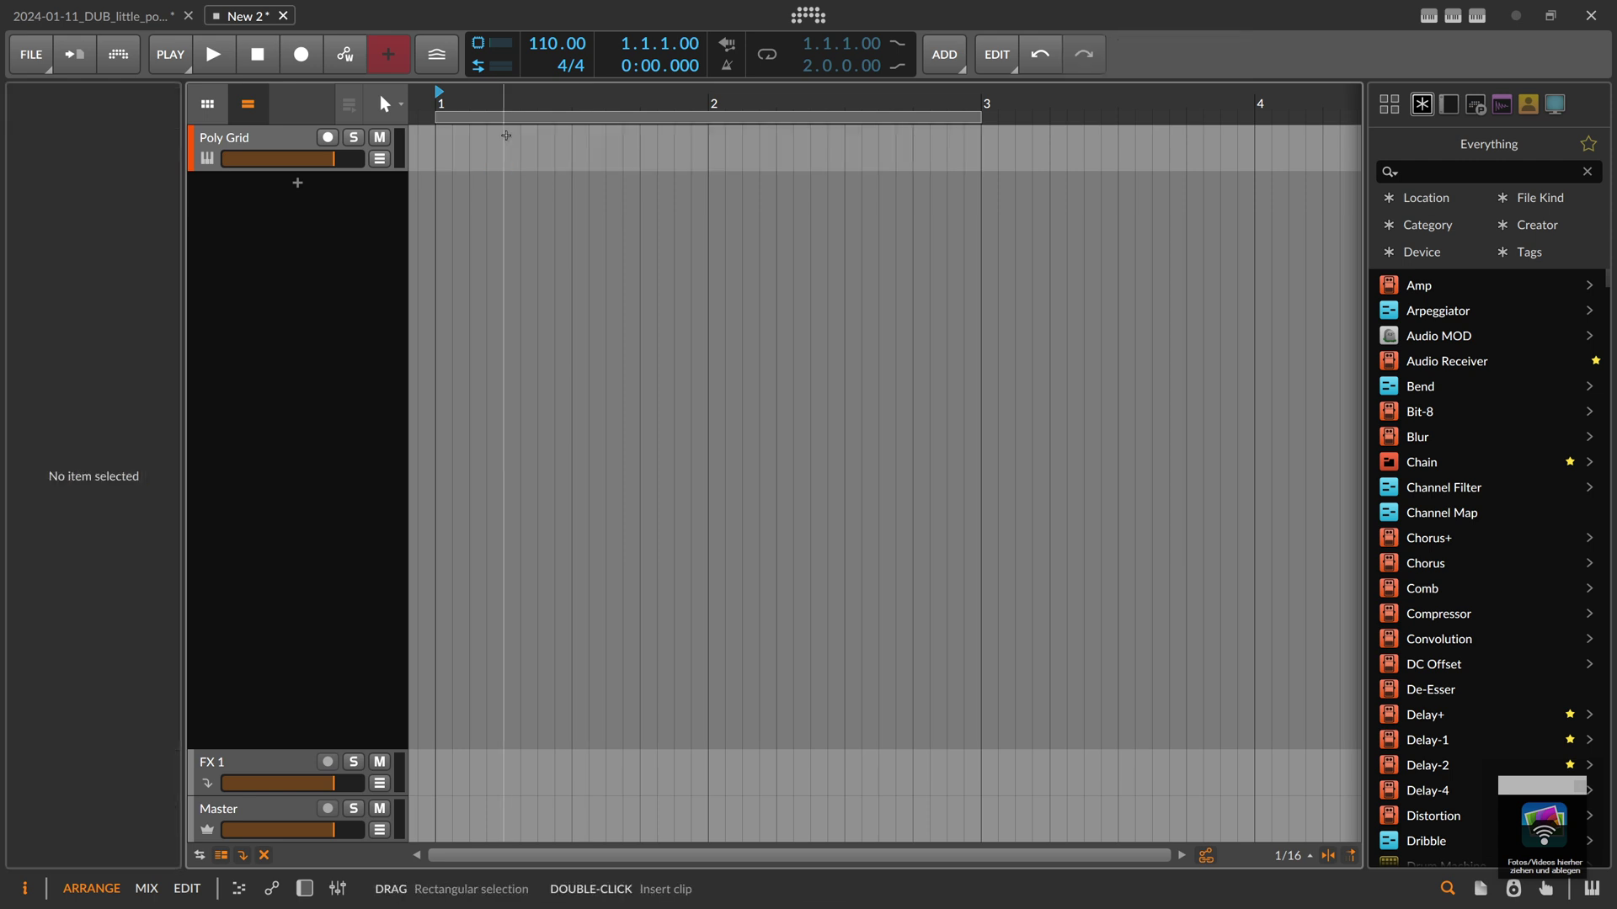
pyautogui.click(500, 580)
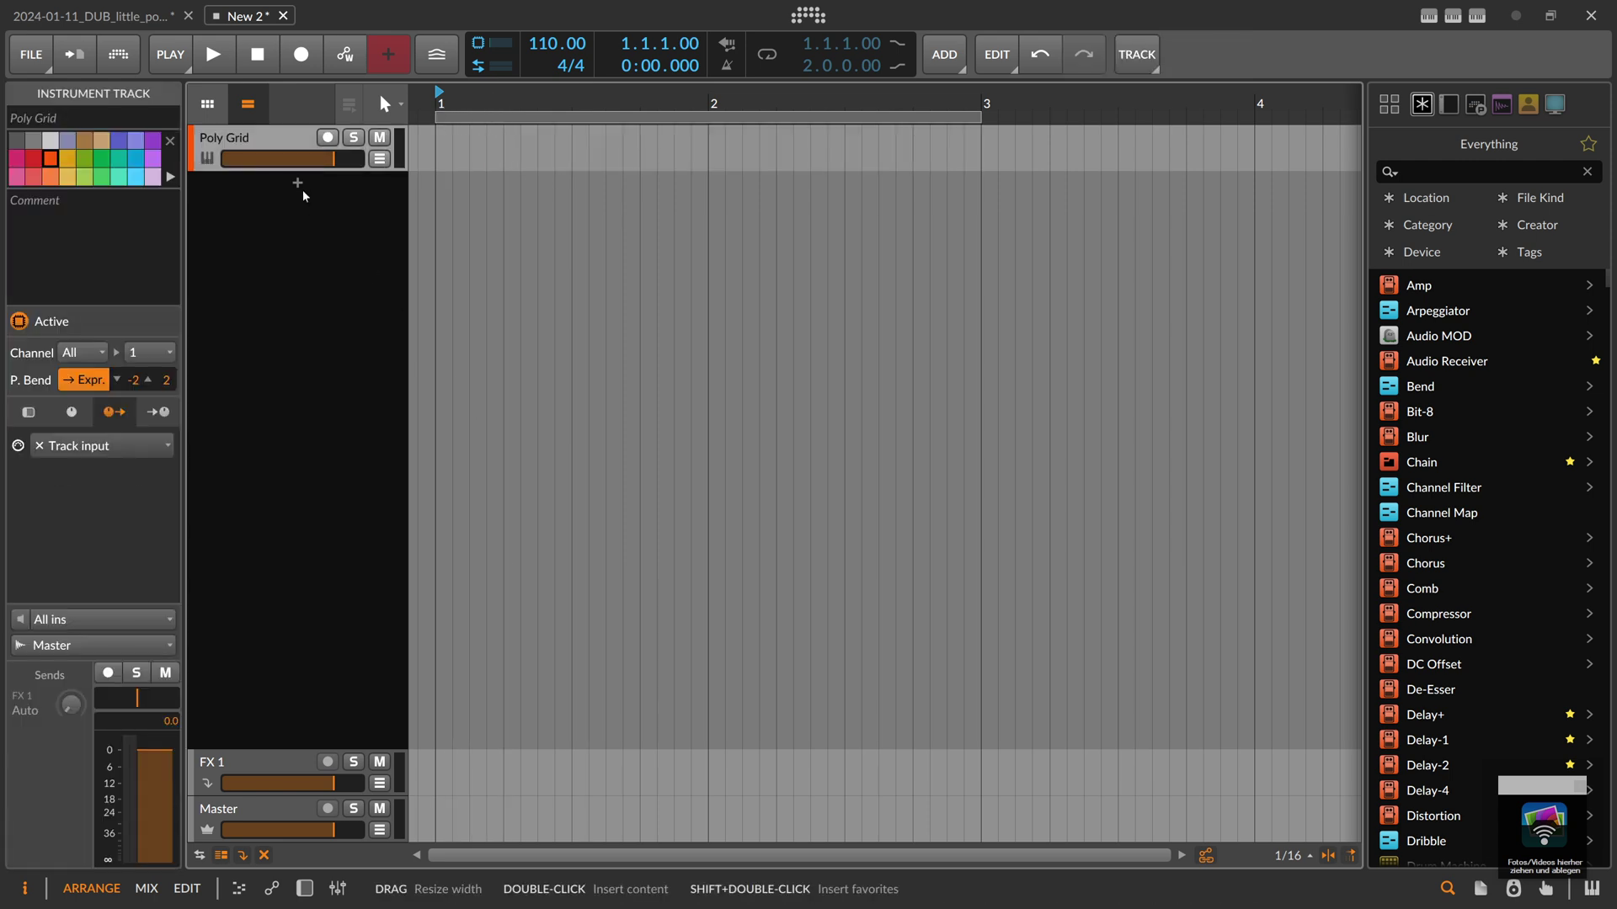
# - Reopen the Poly Grid patch and examine both trigger waveforms against the device phase waveform
pyautogui.doubleClick(289, 141)
pyautogui.click(505, 661)
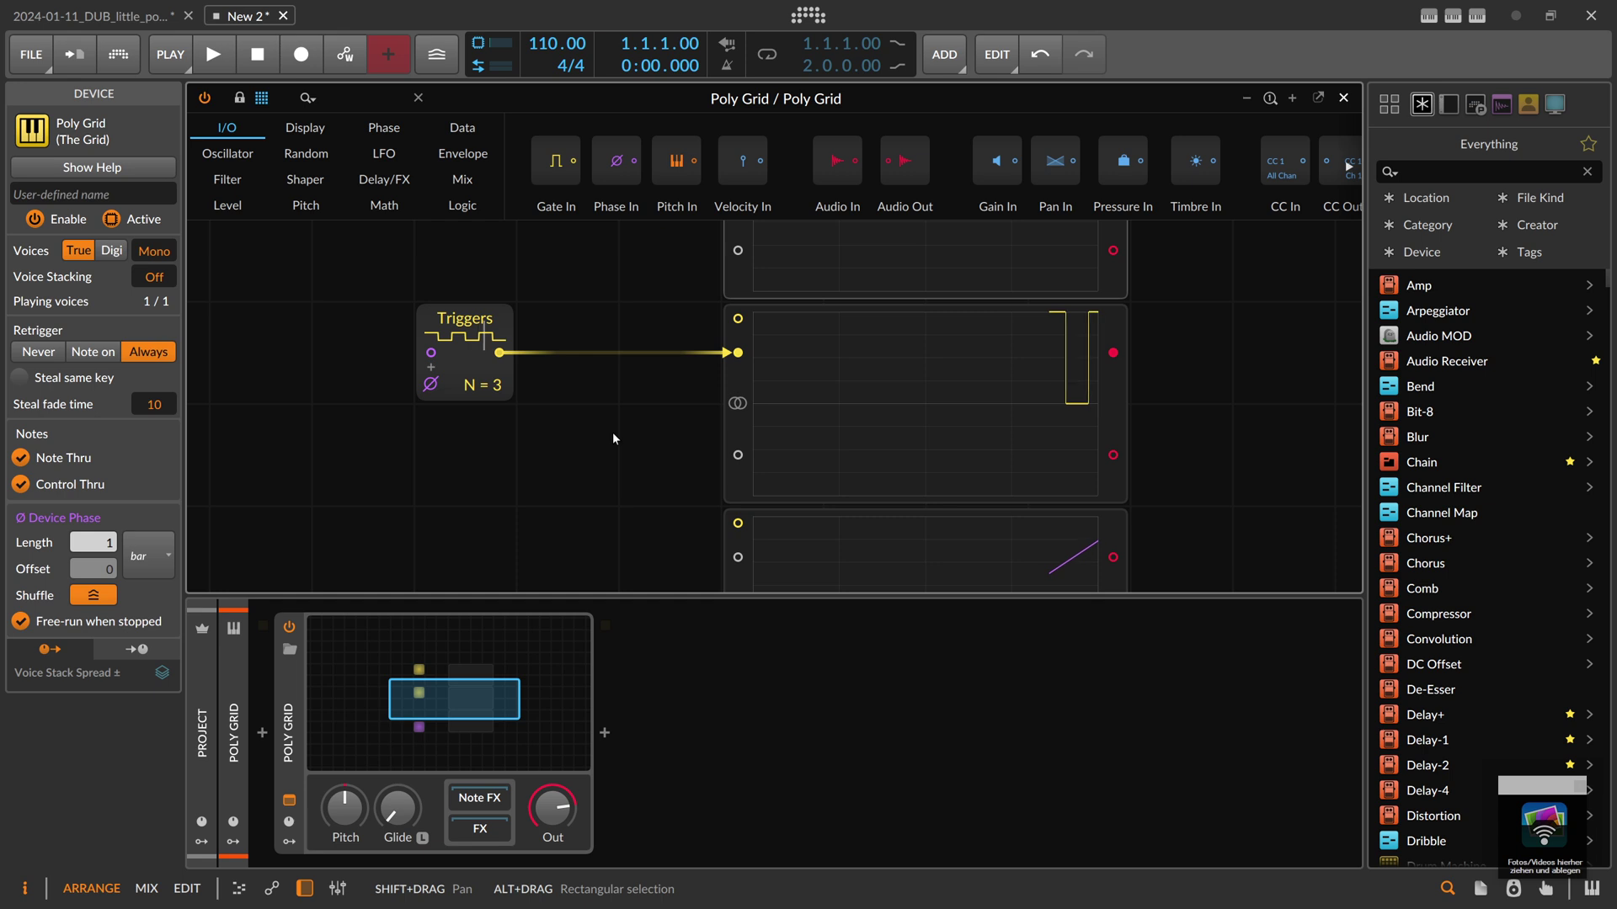
pyautogui.scroll(2, 613, 431)
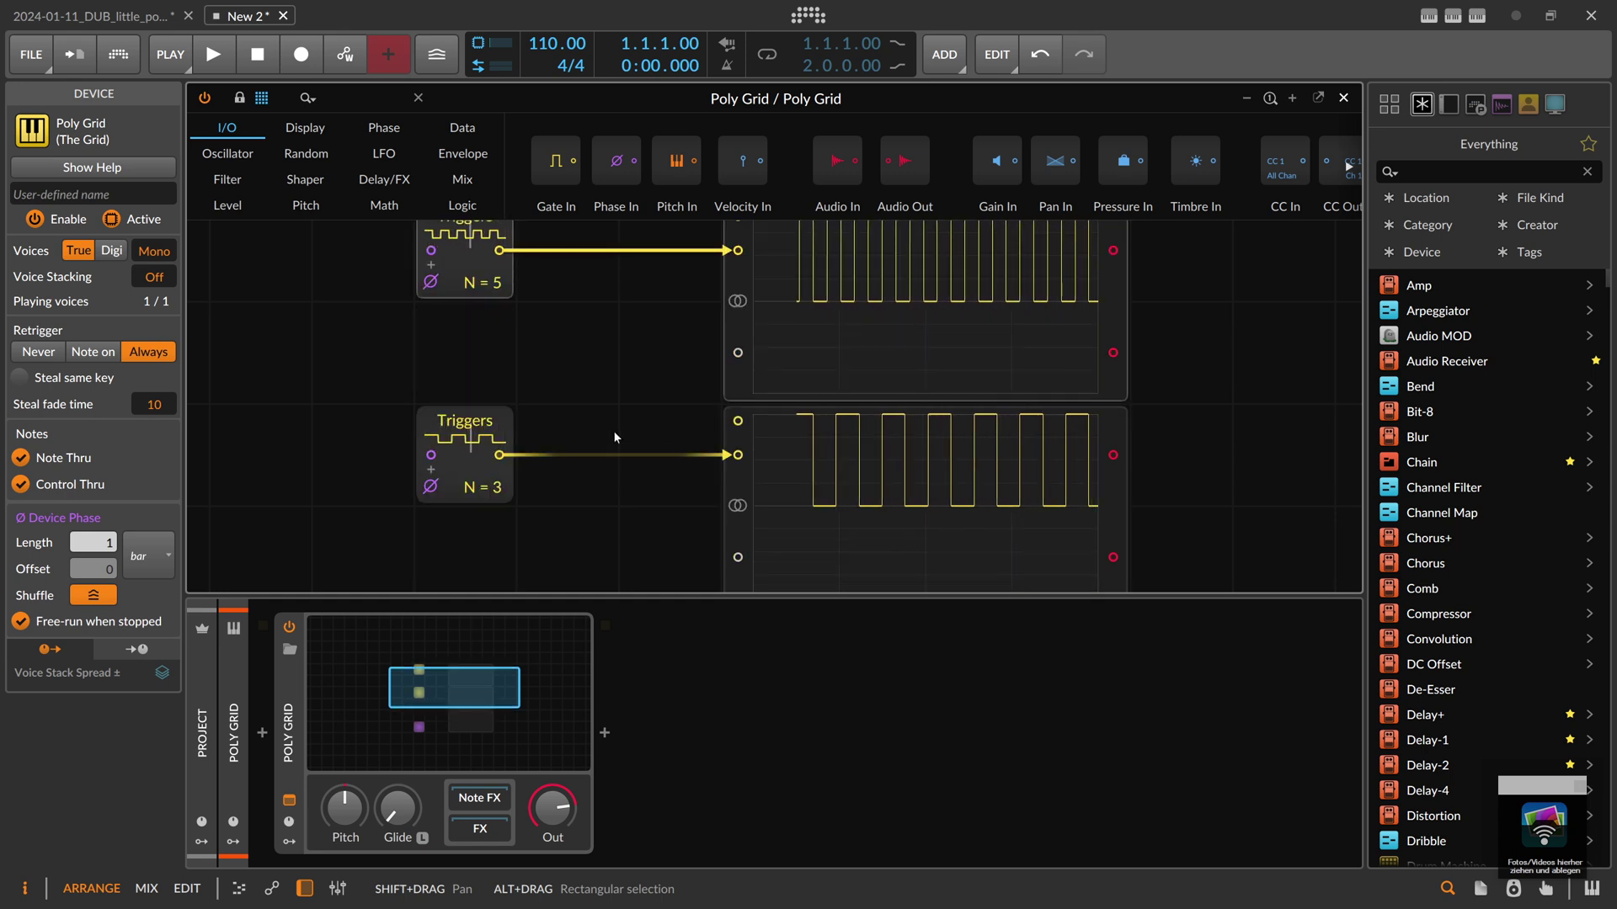
pyautogui.scroll(-5, 616, 427)
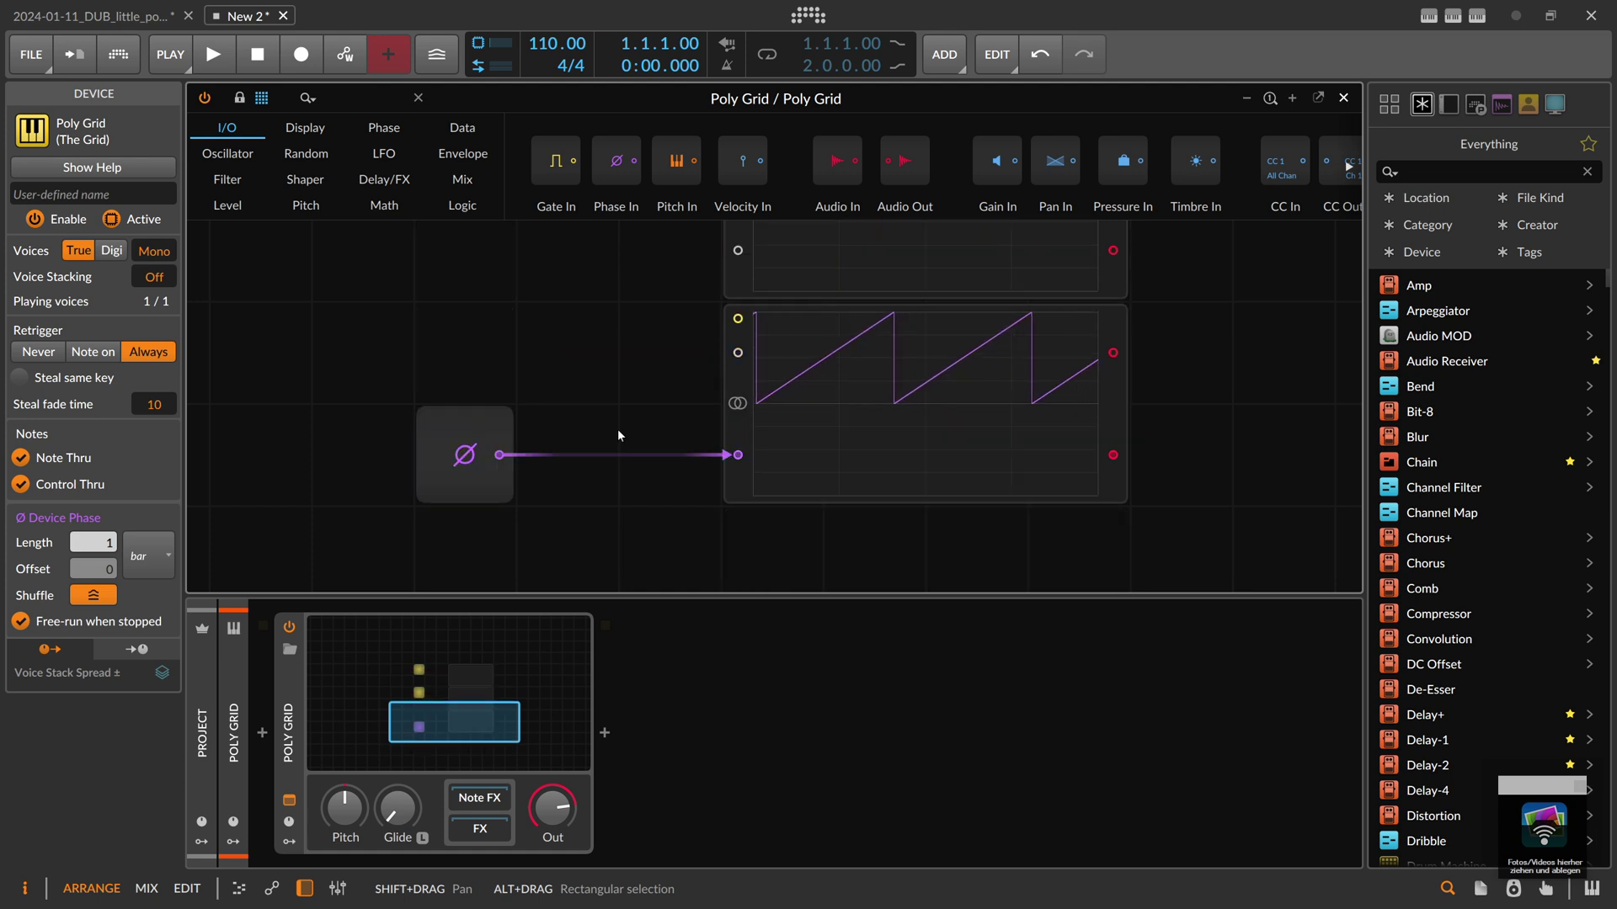
pyautogui.scroll(-2, 618, 435)
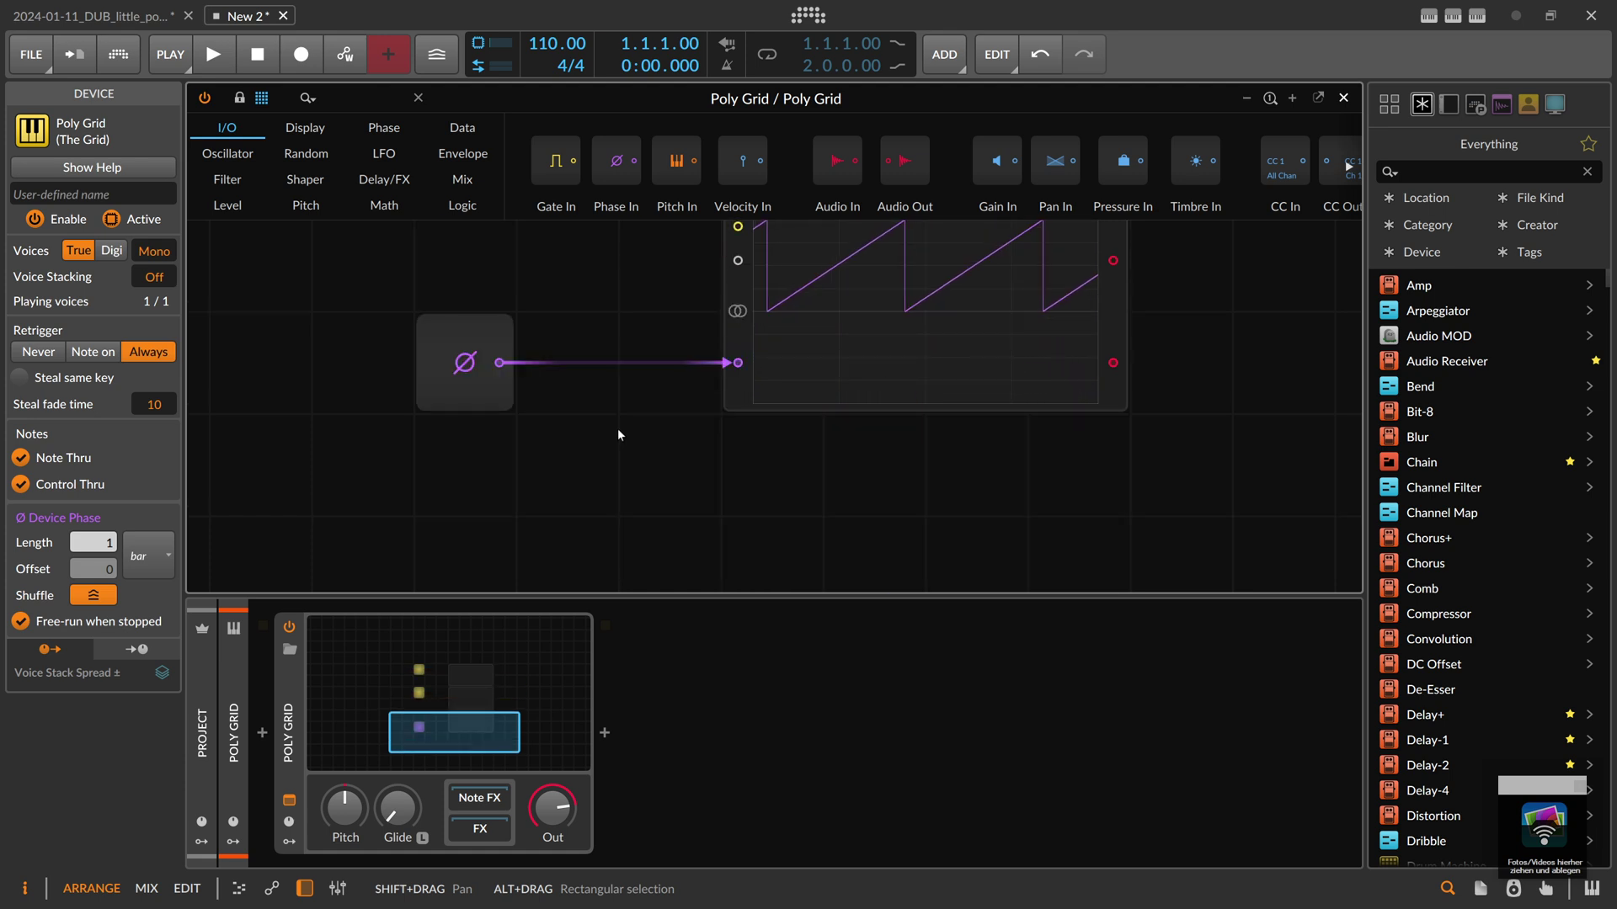
pyautogui.scroll(2, 619, 431)
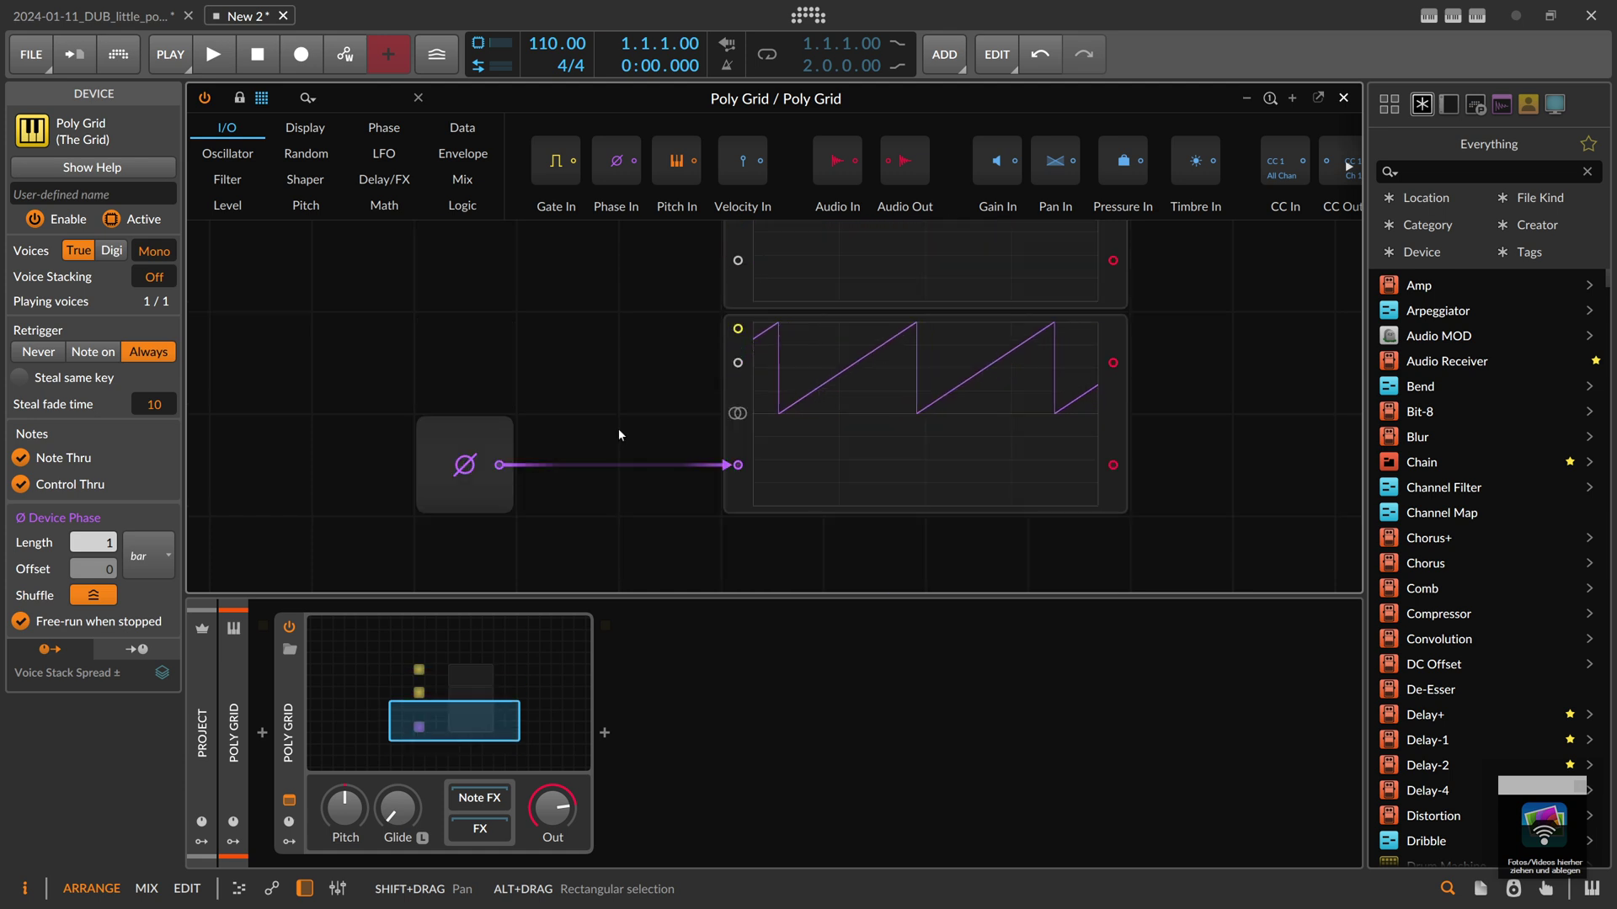
pyautogui.scroll(2, 619, 432)
pyautogui.scroll(1, 620, 434)
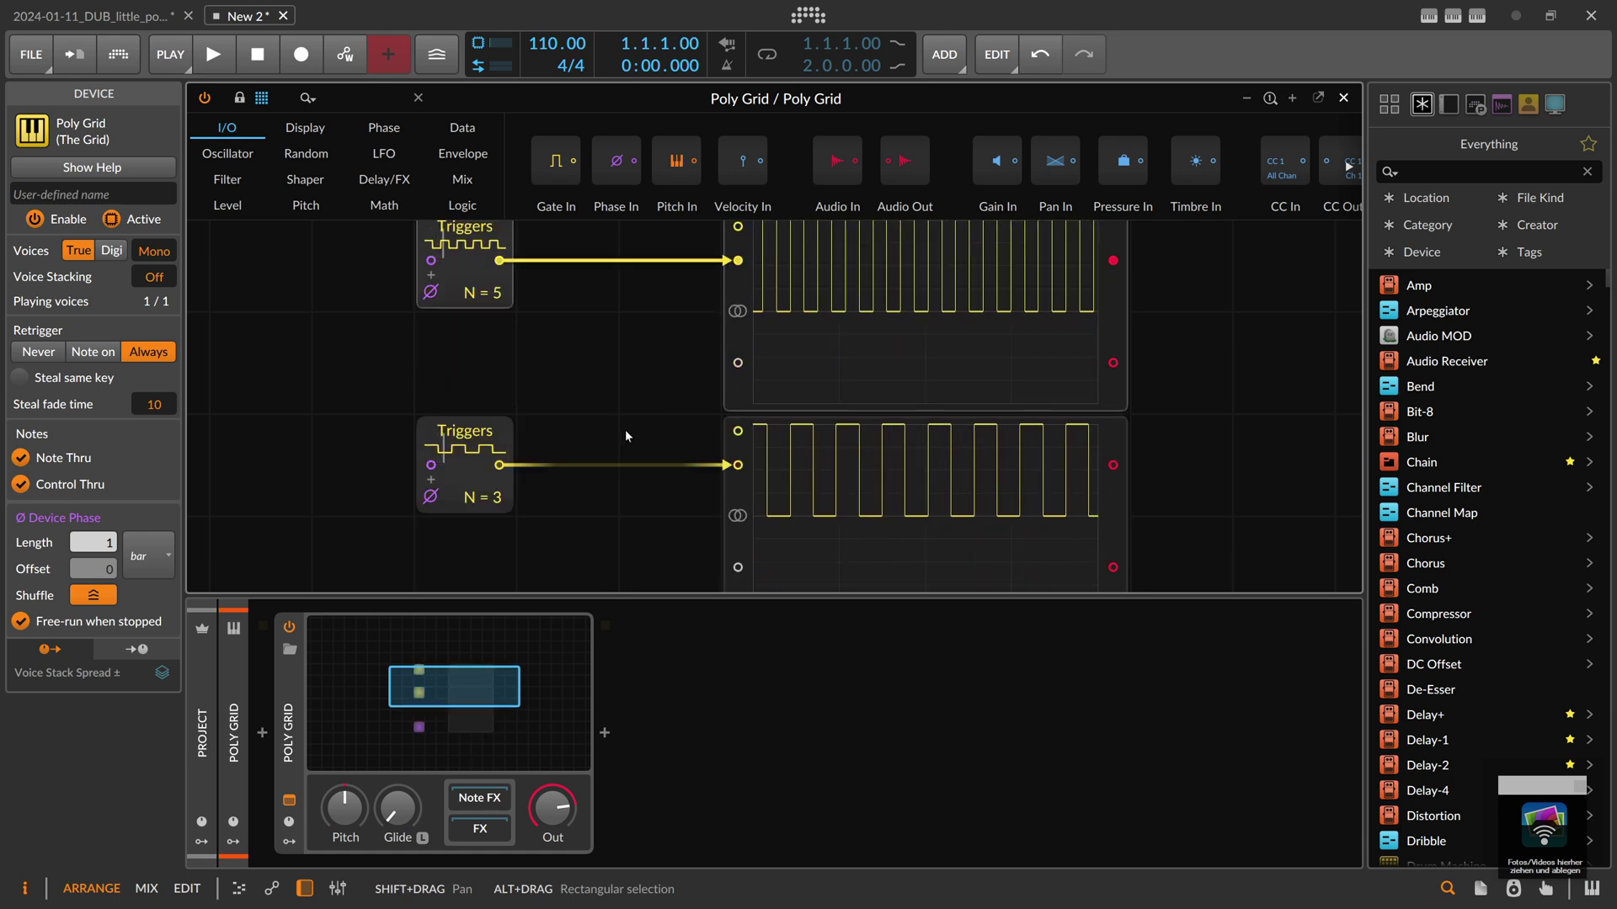
pyautogui.scroll(1, 629, 438)
pyautogui.scroll(-1, 628, 437)
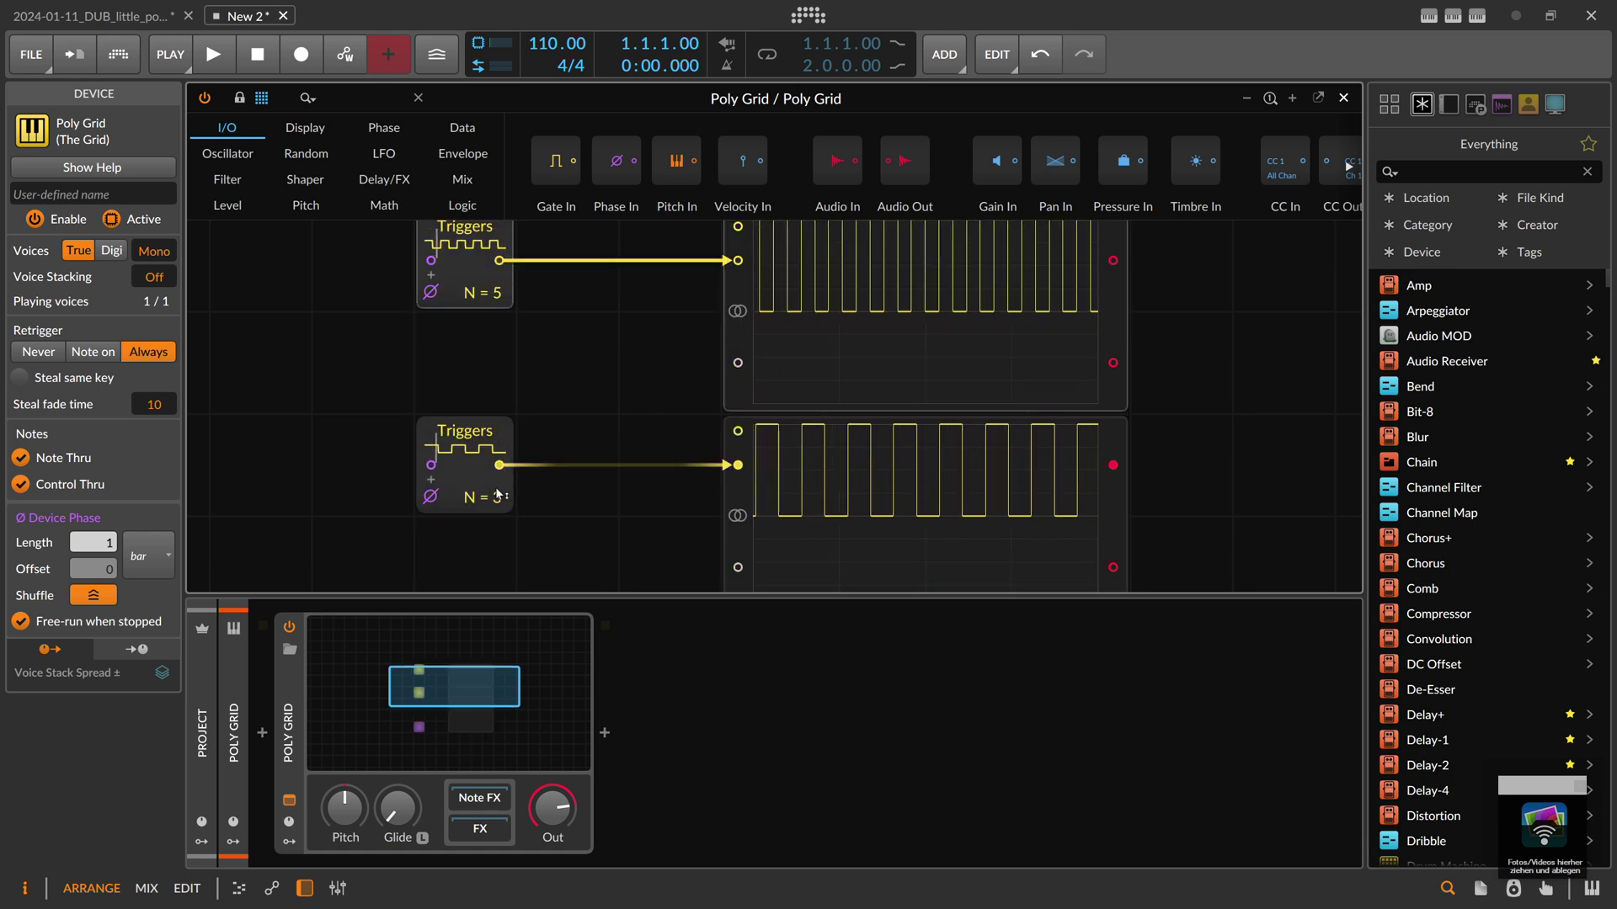
# - Set the second Triggers module to 16 triggers and compare its waveform with the device phase
pyautogui.moveTo(486, 498); pyautogui.dragTo(484, 446)
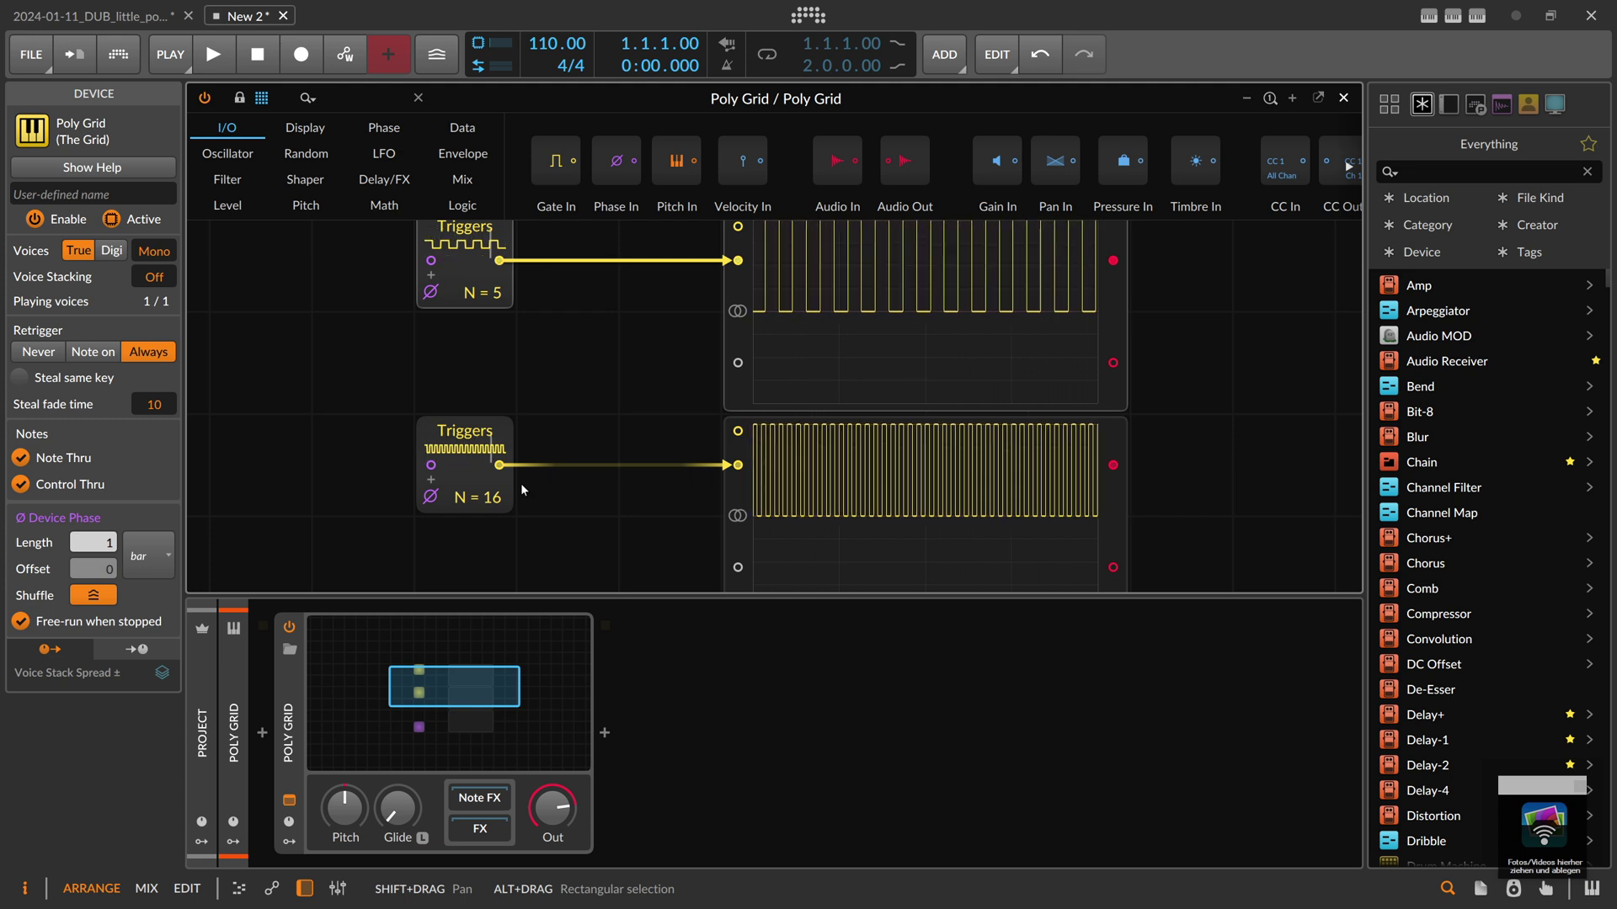
pyautogui.scroll(-2, 527, 458)
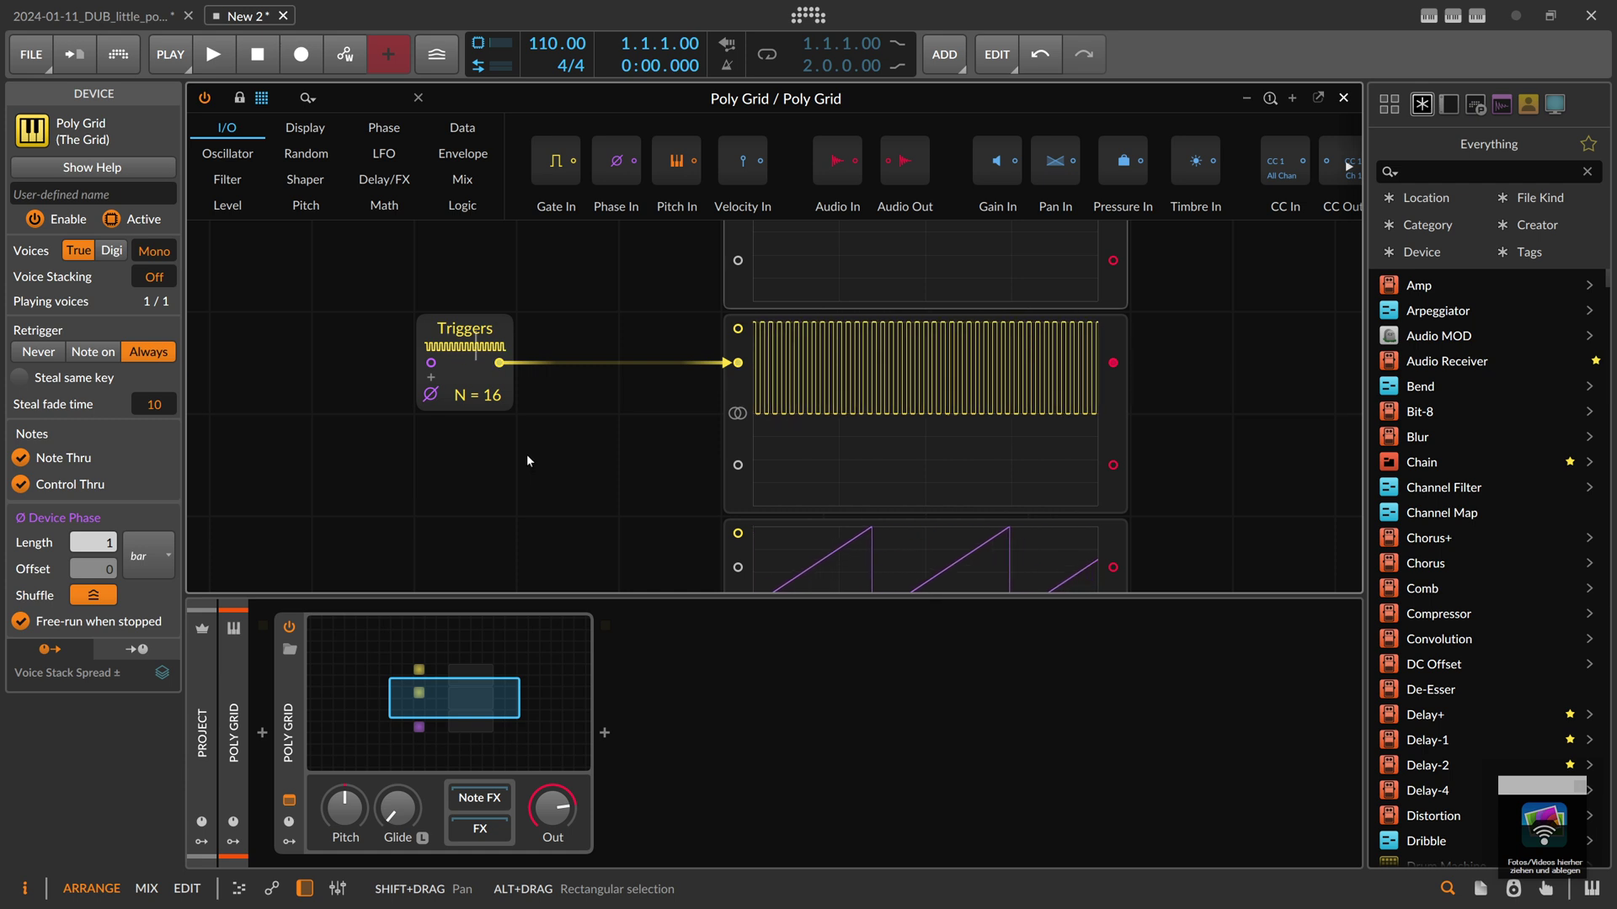
pyautogui.scroll(-2, 527, 452)
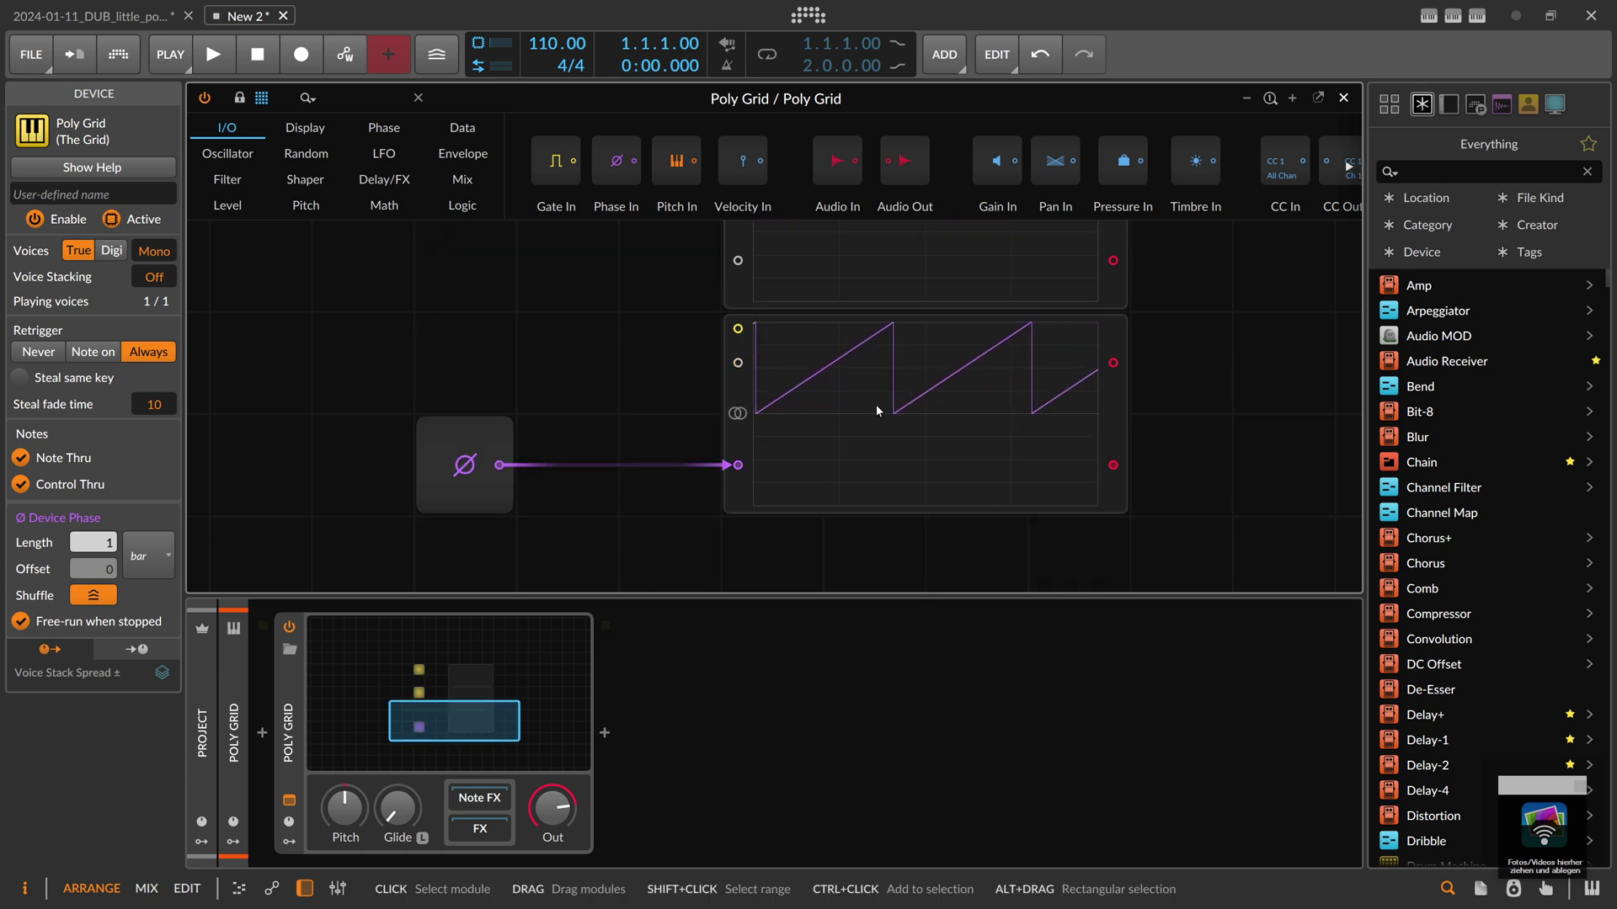
pyautogui.scroll(2, 876, 405)
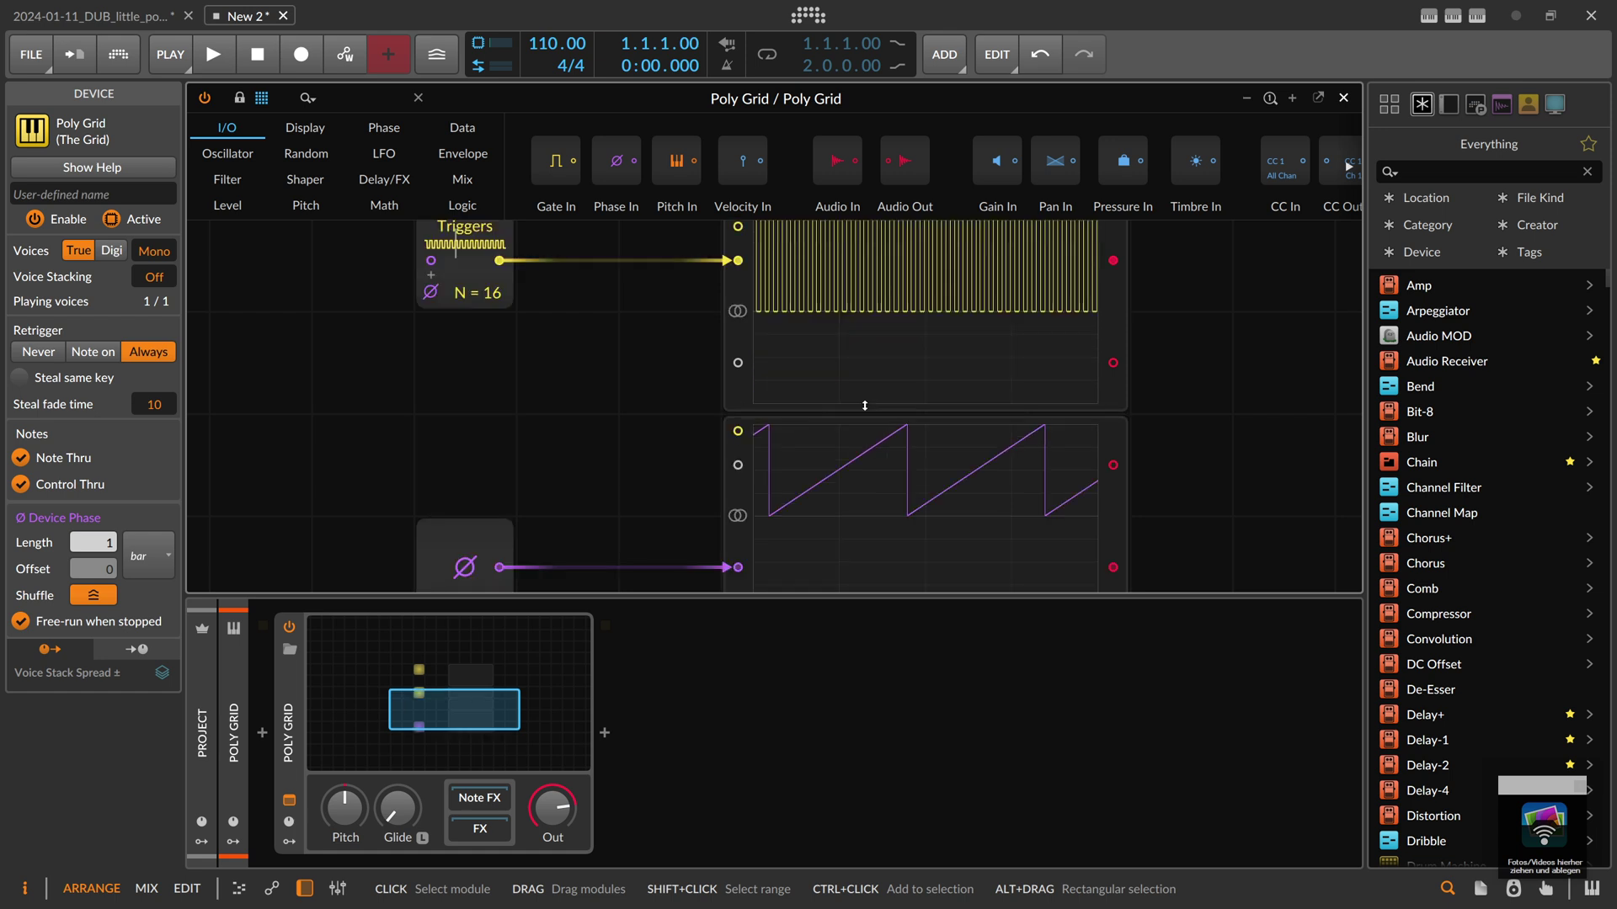
pyautogui.scroll(-2, 864, 405)
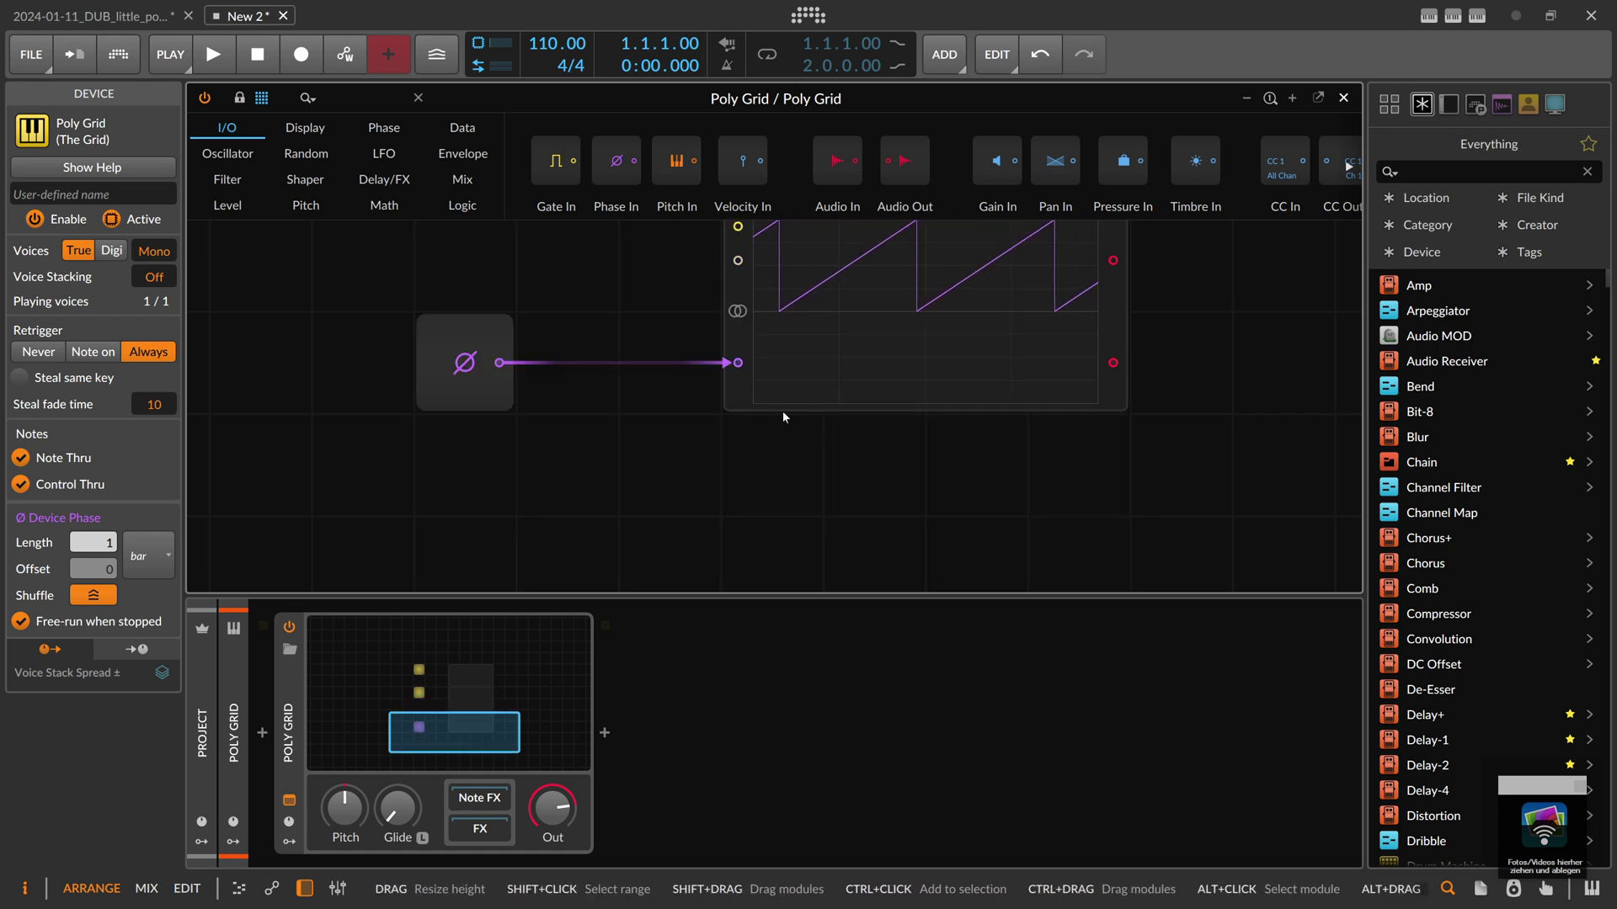
# - Duplicate the Phase In module together with its oscilloscope
pyautogui.click(463, 356)
pyautogui.moveTo(366, 338); pyautogui.dragTo(760, 344)
pyautogui.hotkey('ctrl', 'd')
pyautogui.scroll(-1, 766, 432)
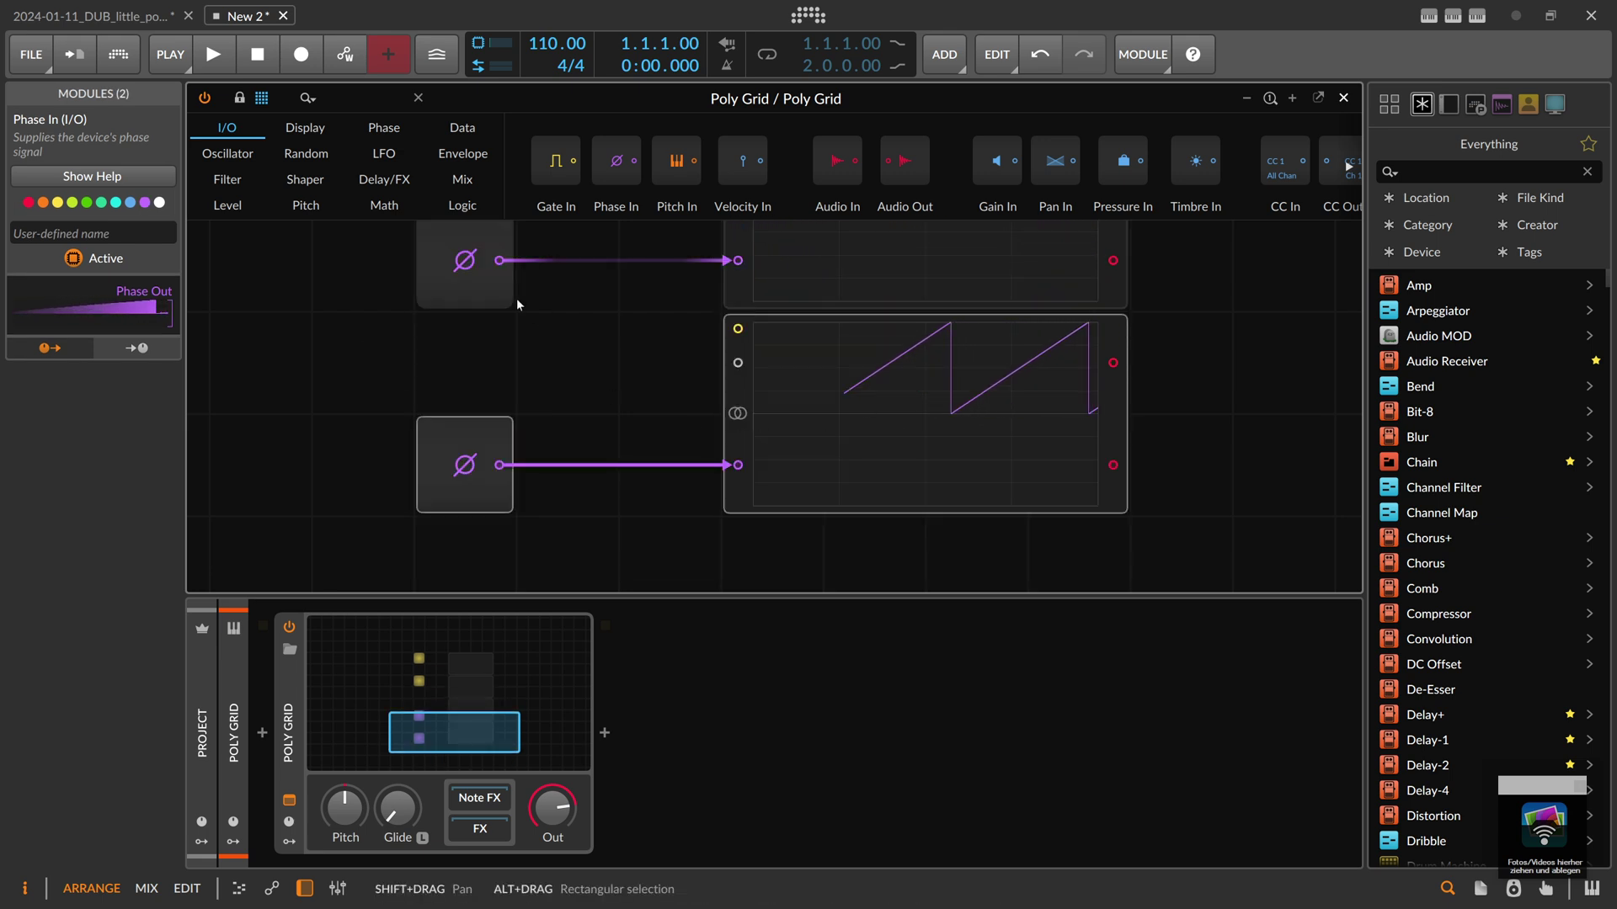
# - Insert an Attenuate module between the duplicated Phase In and its oscilloscope and set it to 33 %
pyautogui.click(302, 100)
pyautogui.write('att')
pyautogui.moveTo(240, 160); pyautogui.dragTo(547, 463)
pyautogui.tripleClick(567, 463)
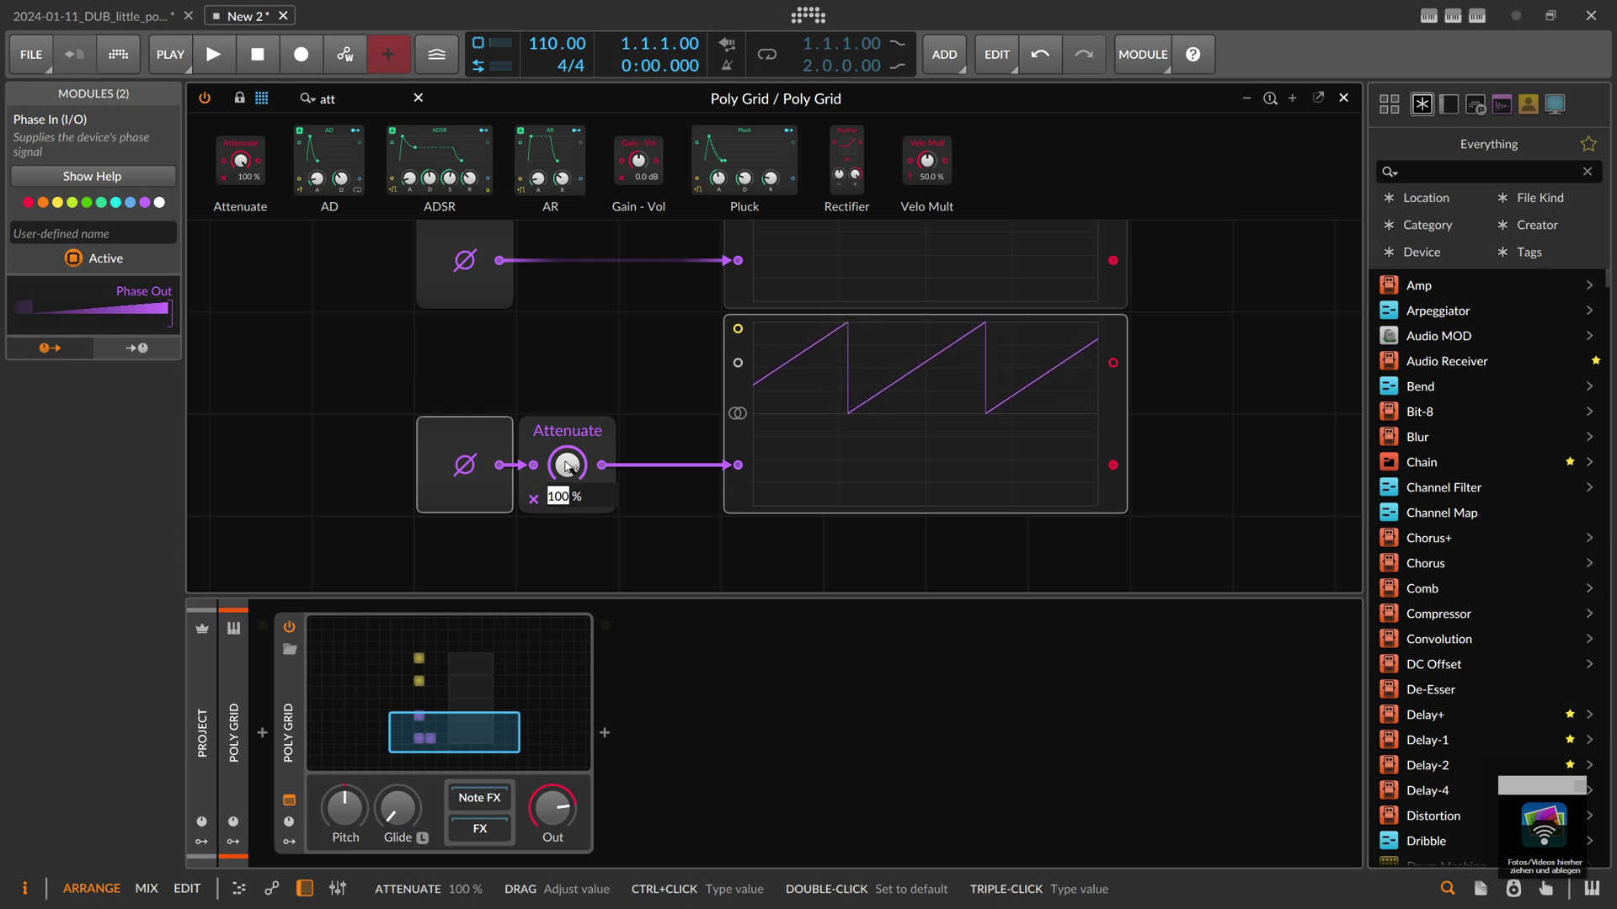
pyautogui.write('33')
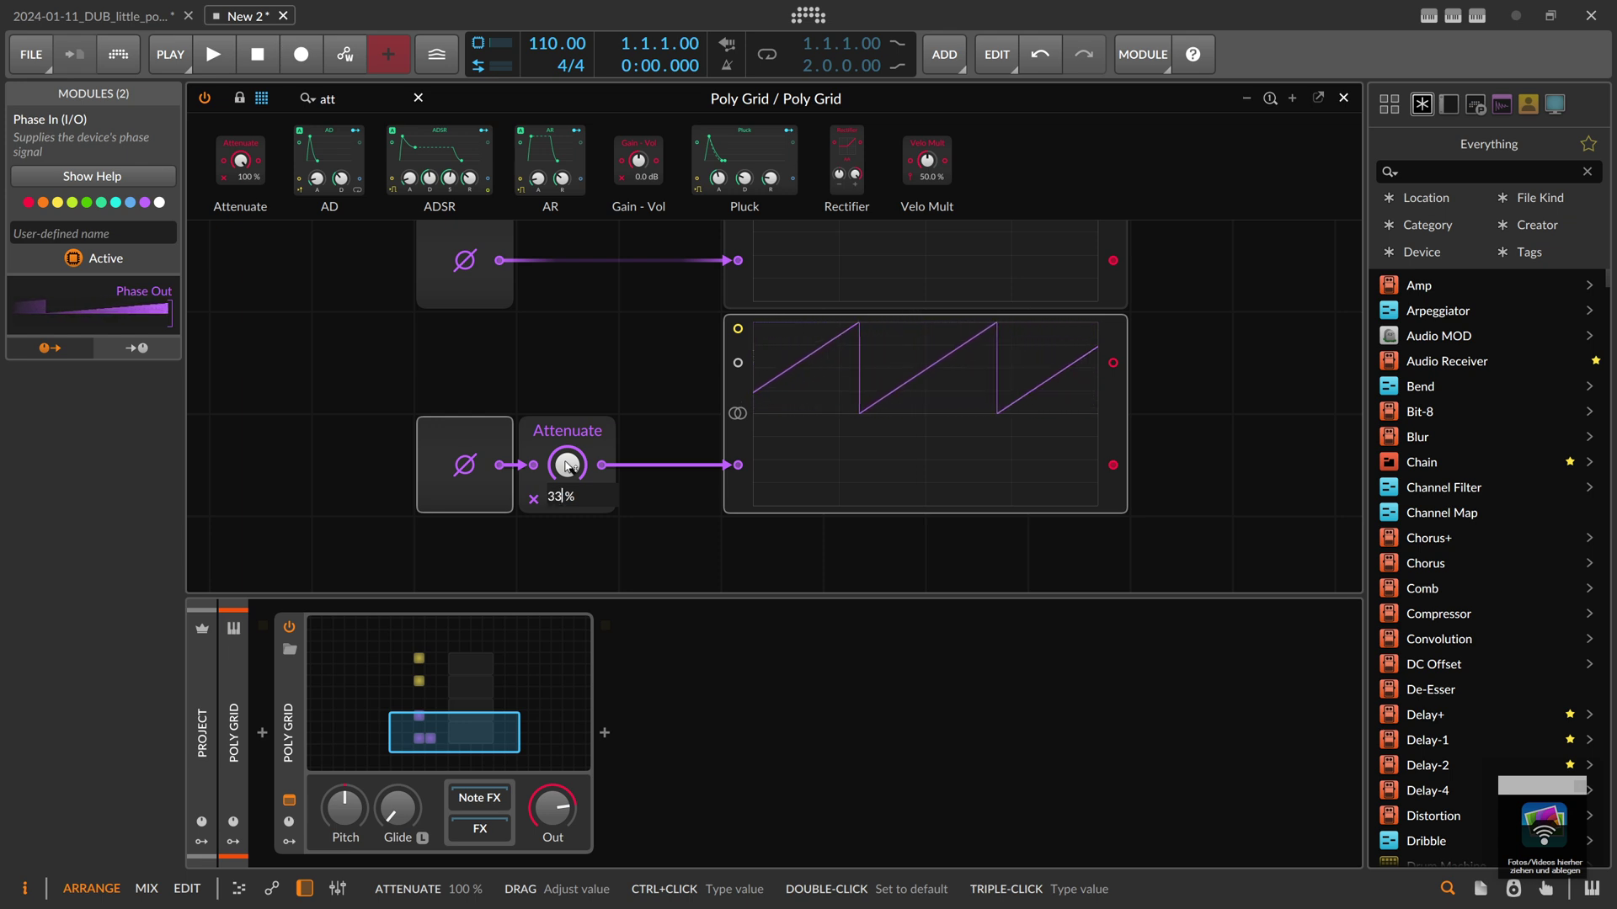
pyautogui.press('Return')
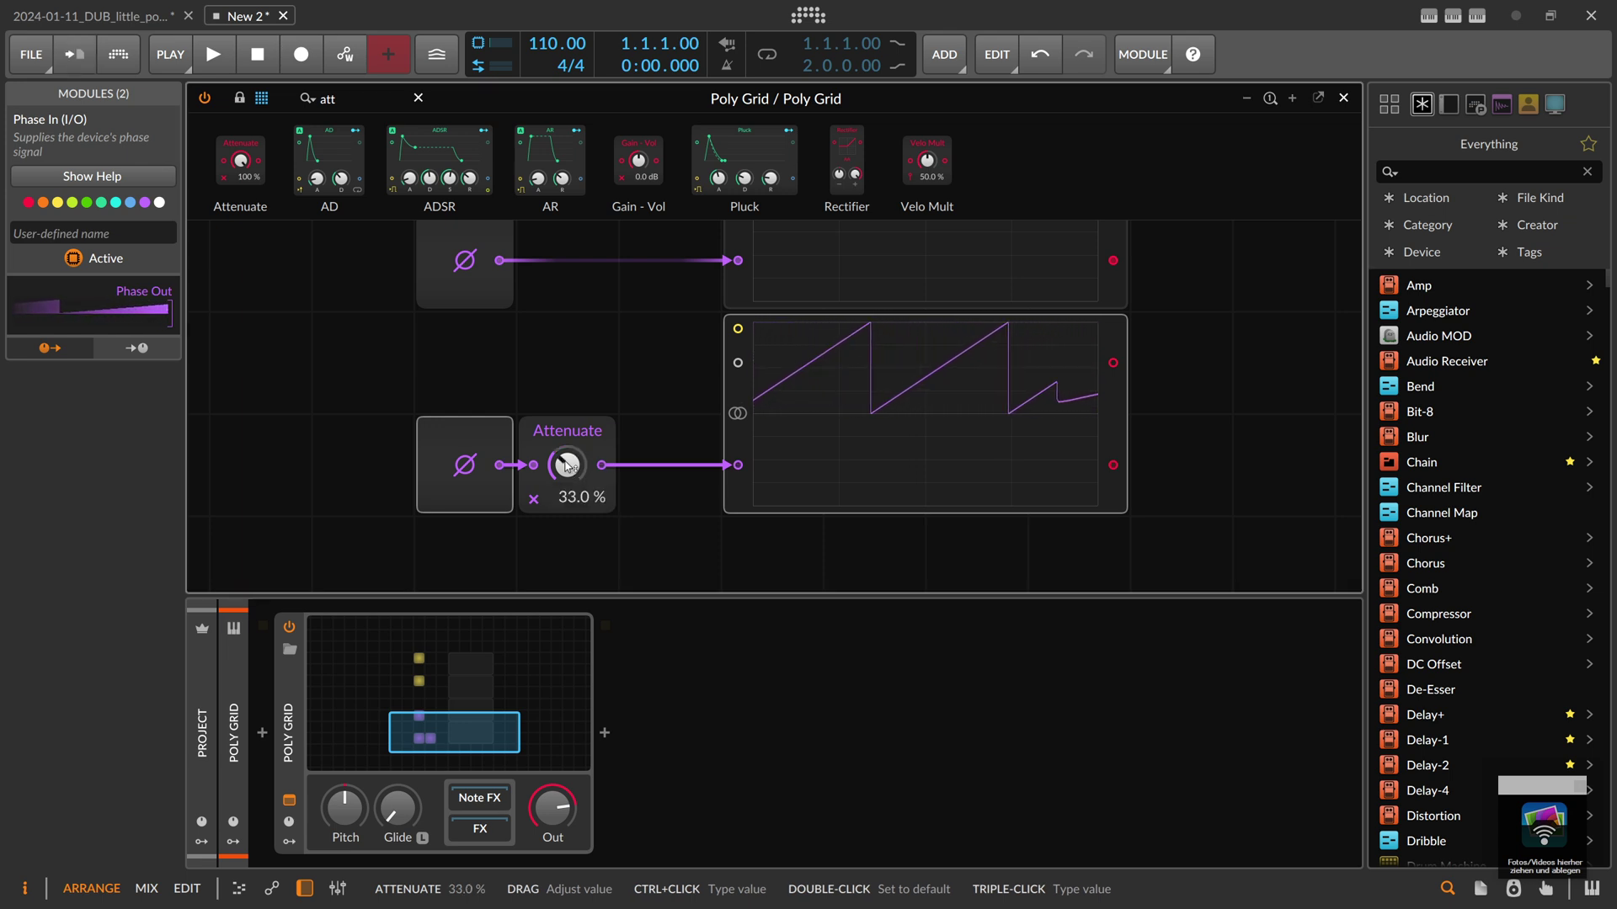
# - Hide the device panel to enlarge the patch and compare the attenuated phase waveform with the full device phase
pyautogui.scroll(3, 573, 444)
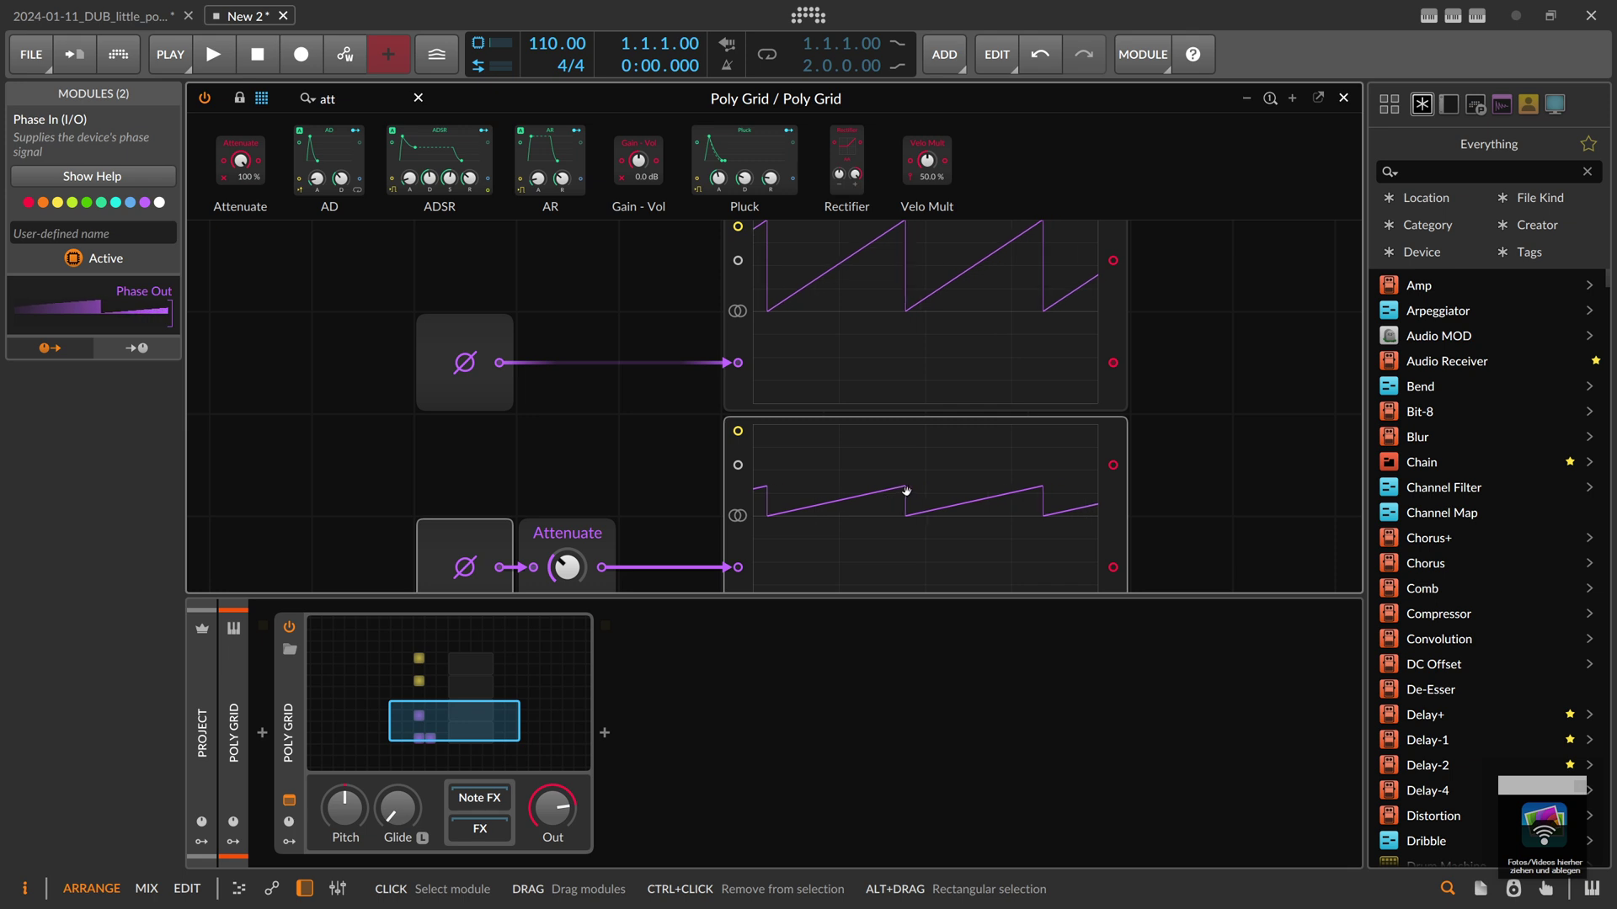
pyautogui.scroll(3, 972, 494)
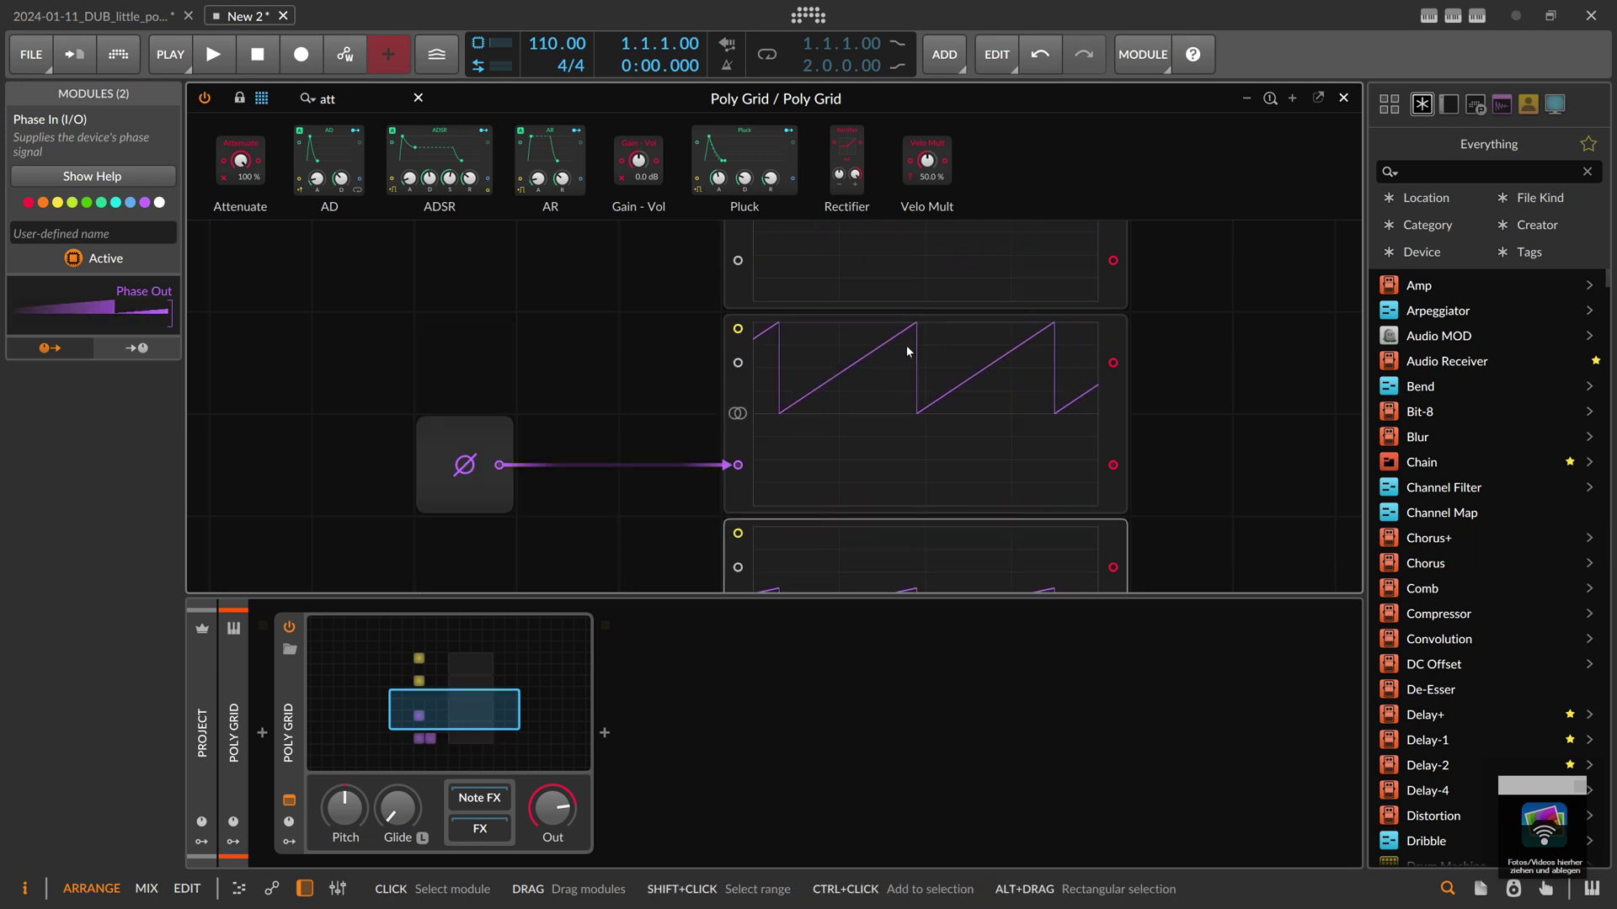
pyautogui.click(305, 889)
pyautogui.moveTo(588, 677); pyautogui.dragTo(561, 569)
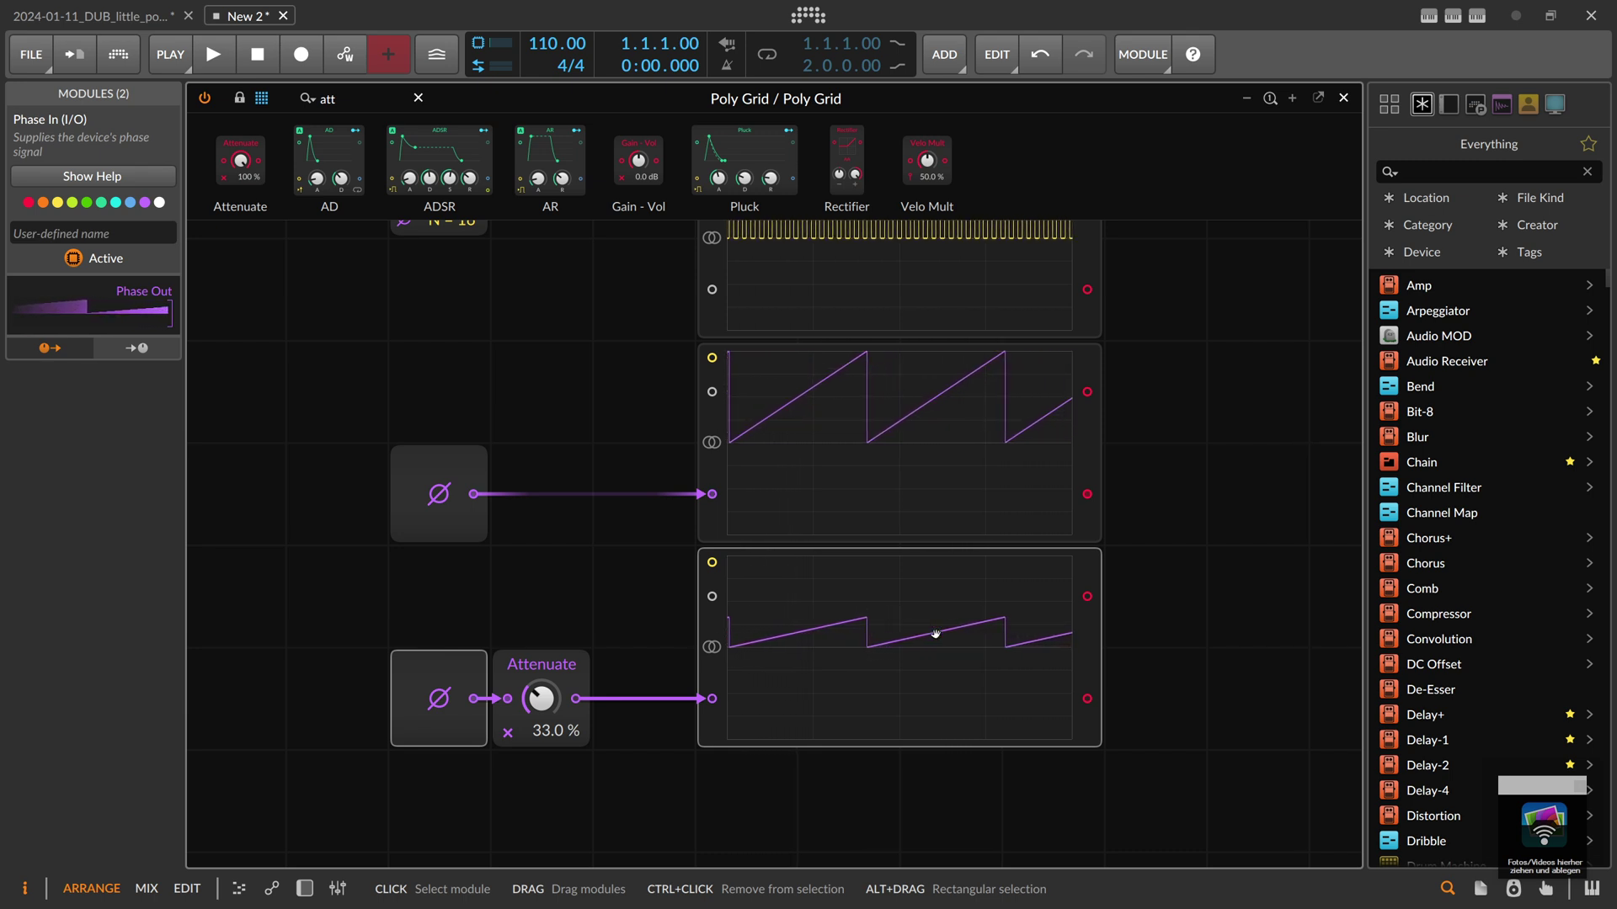
pyautogui.scroll(-1, 928, 619)
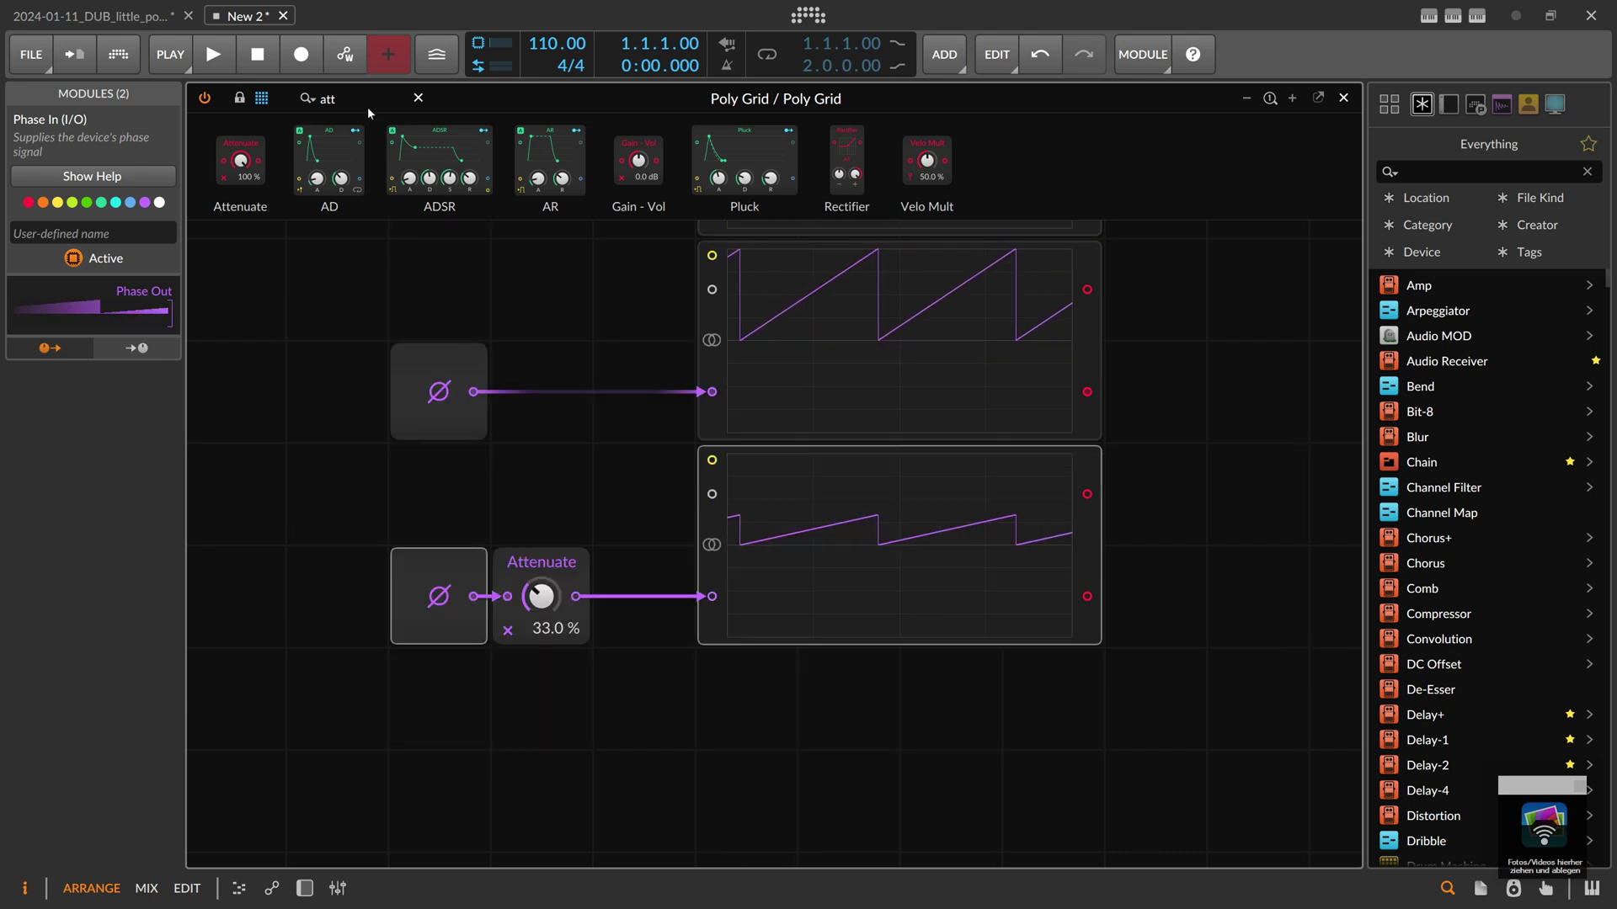
# - Add a Gates module beside each of the two phase oscilloscopes and feed each one's phase input from its oscilloscope
pyautogui.moveTo(356, 100); pyautogui.dragTo(272, 110)
pyautogui.write('gates')
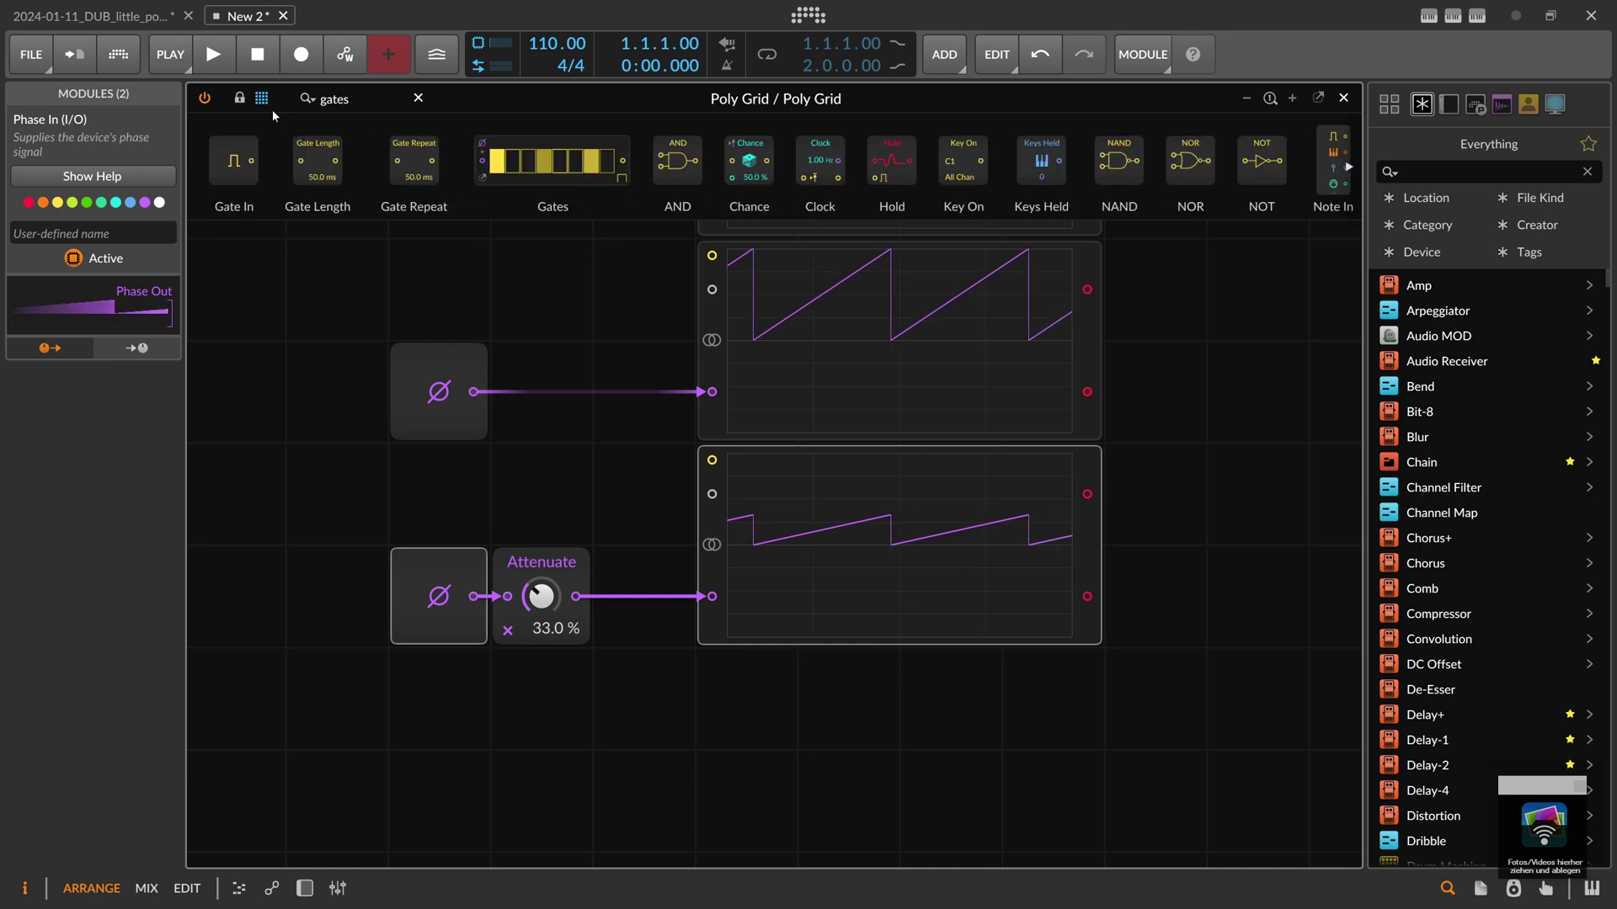
pyautogui.moveTo(641, 414); pyautogui.dragTo(754, 671)
pyautogui.moveTo(1195, 604); pyautogui.dragTo(987, 620)
pyautogui.moveTo(614, 681); pyautogui.dragTo(1030, 607)
pyautogui.moveTo(288, 160); pyautogui.dragTo(976, 398)
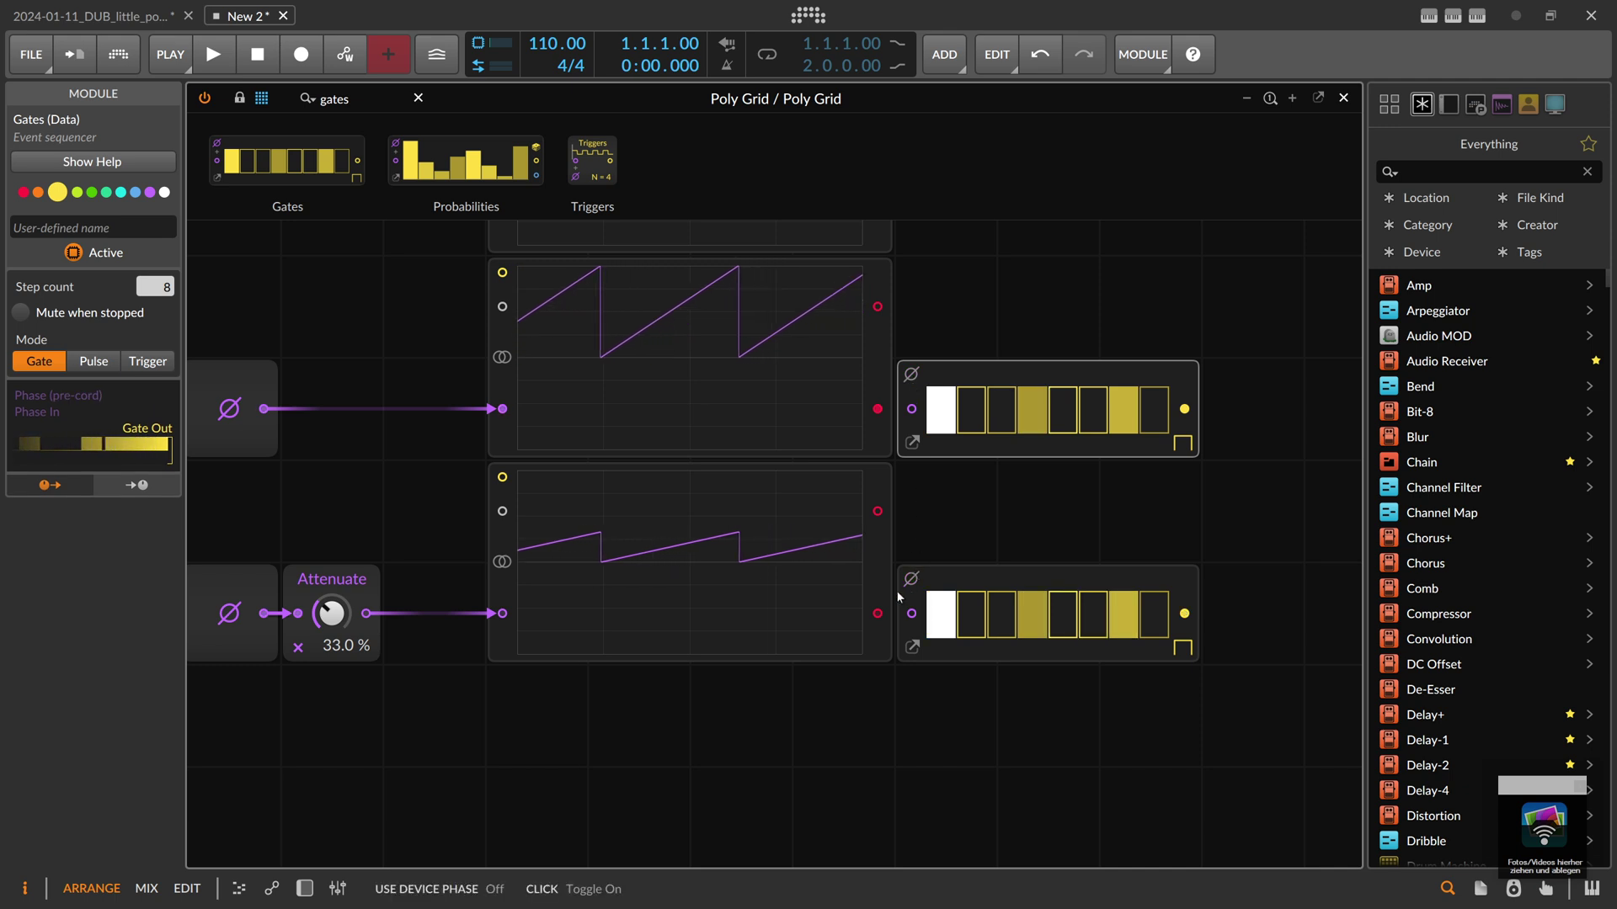
pyautogui.moveTo(877, 614); pyautogui.dragTo(912, 613)
pyautogui.moveTo(878, 409); pyautogui.dragTo(913, 409)
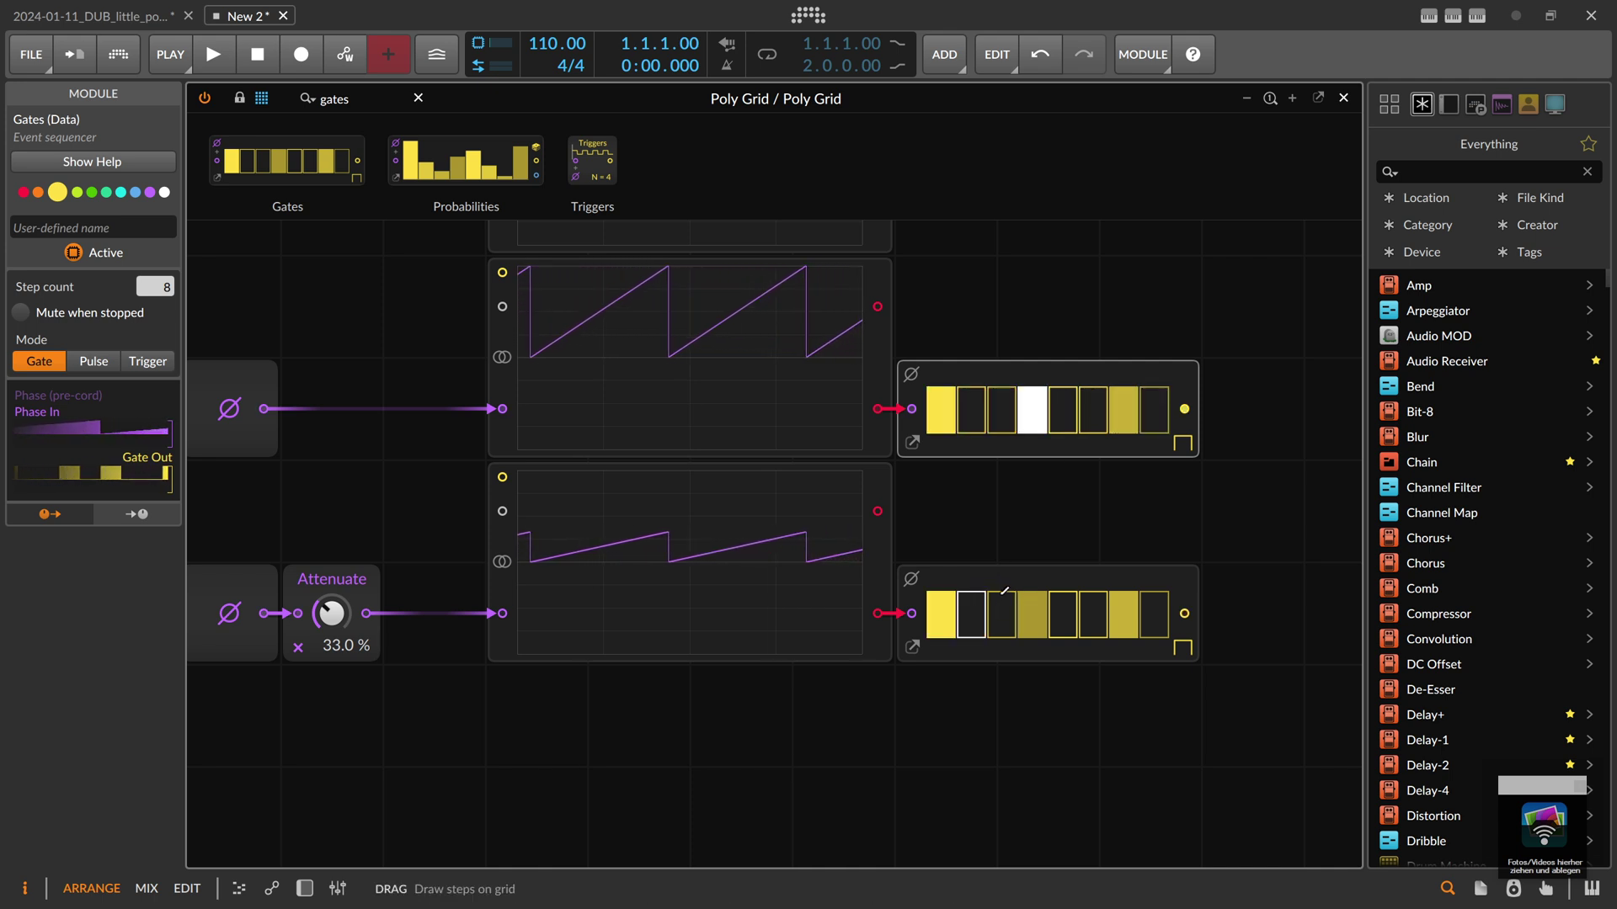
# - Set both Gates modules to 16 steps and switch on all of their steps
pyautogui.moveTo(975, 603); pyautogui.dragTo(1086, 618)
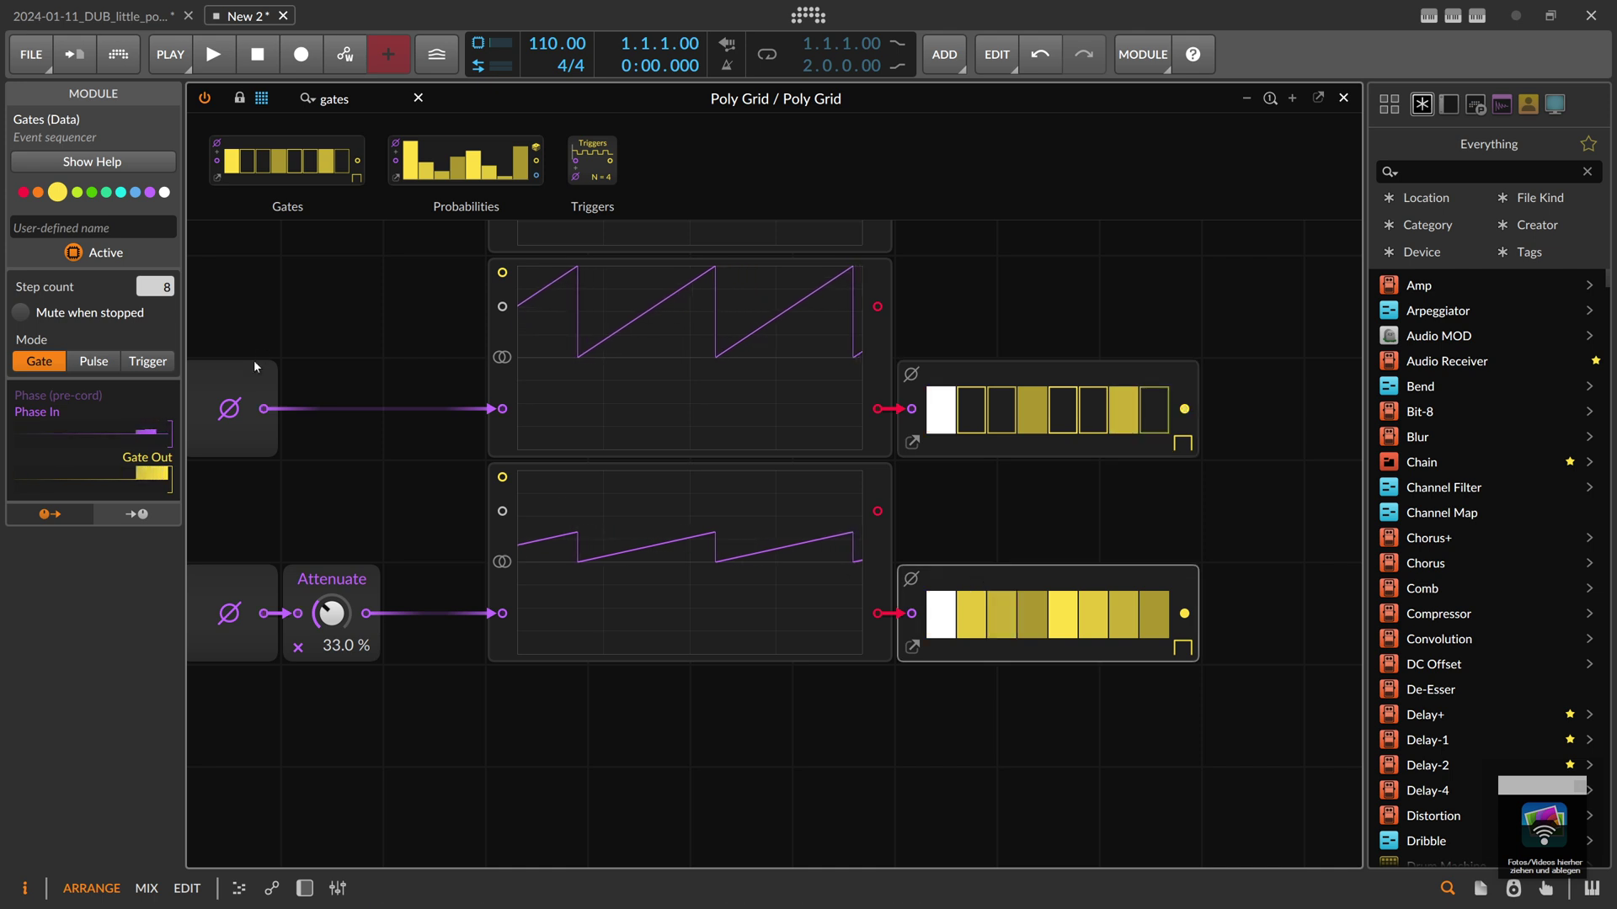
pyautogui.moveTo(157, 287); pyautogui.dragTo(155, 250)
pyautogui.click(1028, 374)
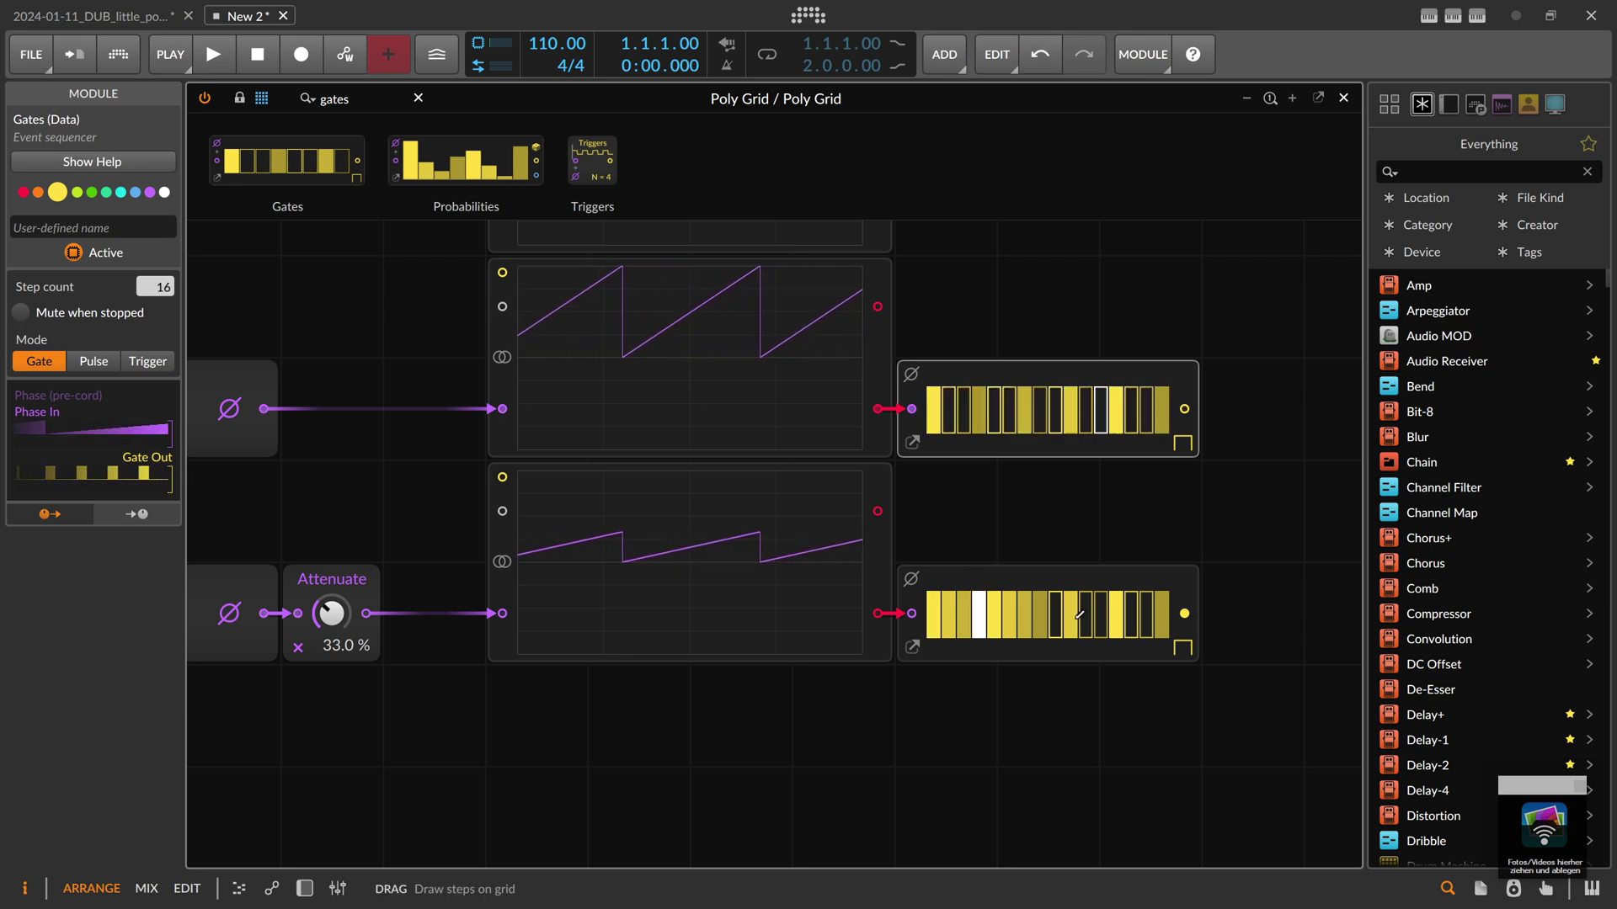
pyautogui.moveTo(1164, 609); pyautogui.dragTo(1056, 610)
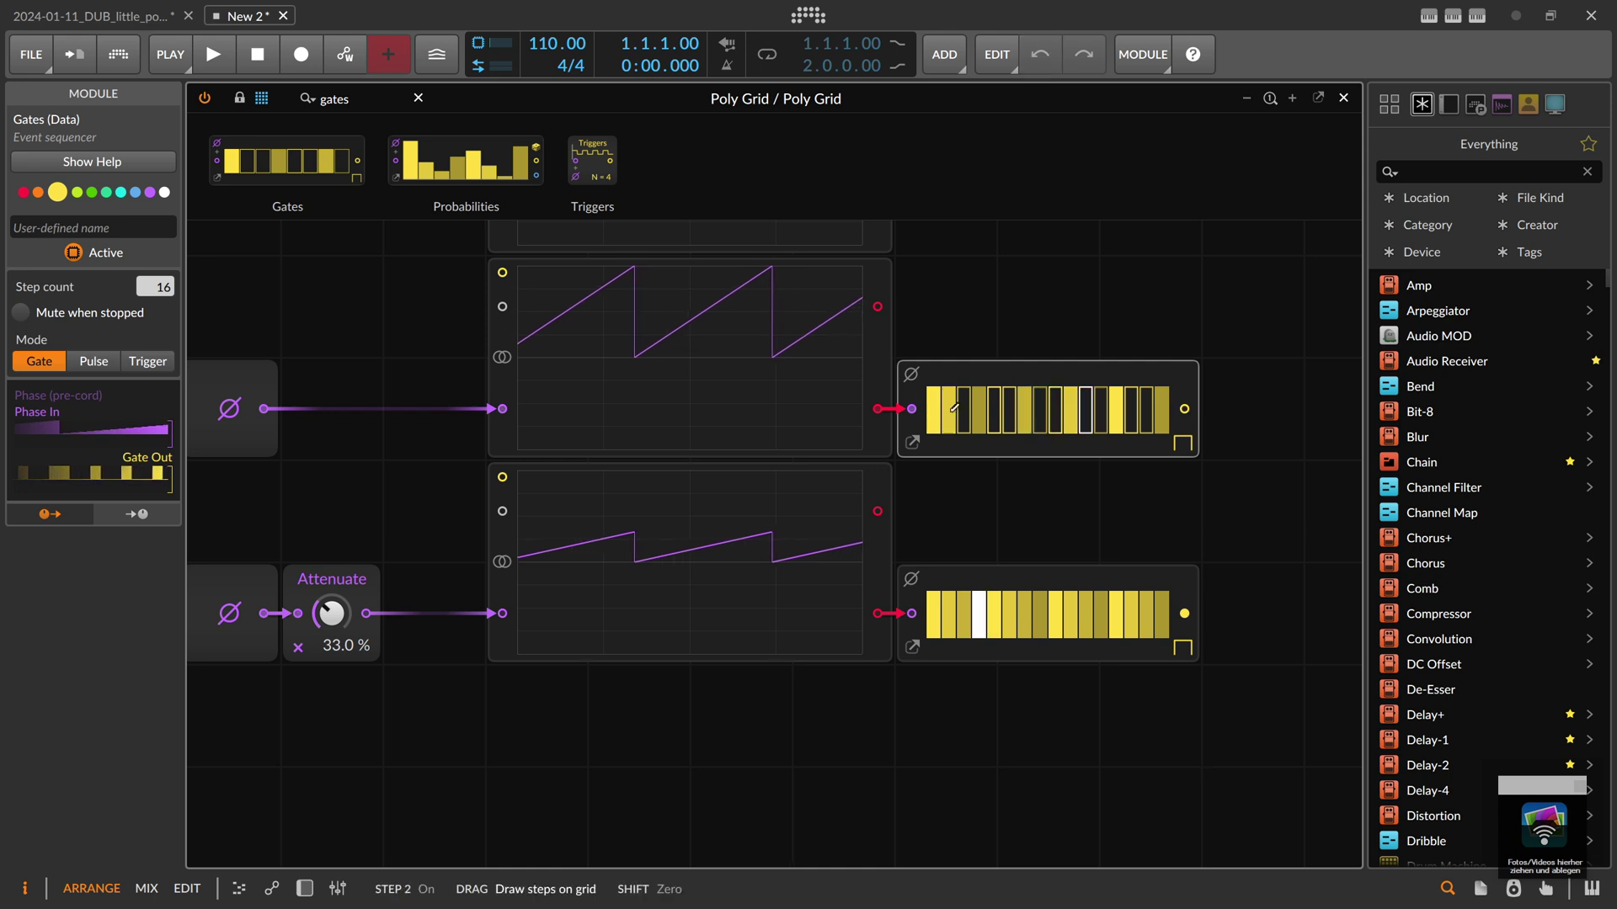
pyautogui.moveTo(937, 411); pyautogui.dragTo(1169, 411)
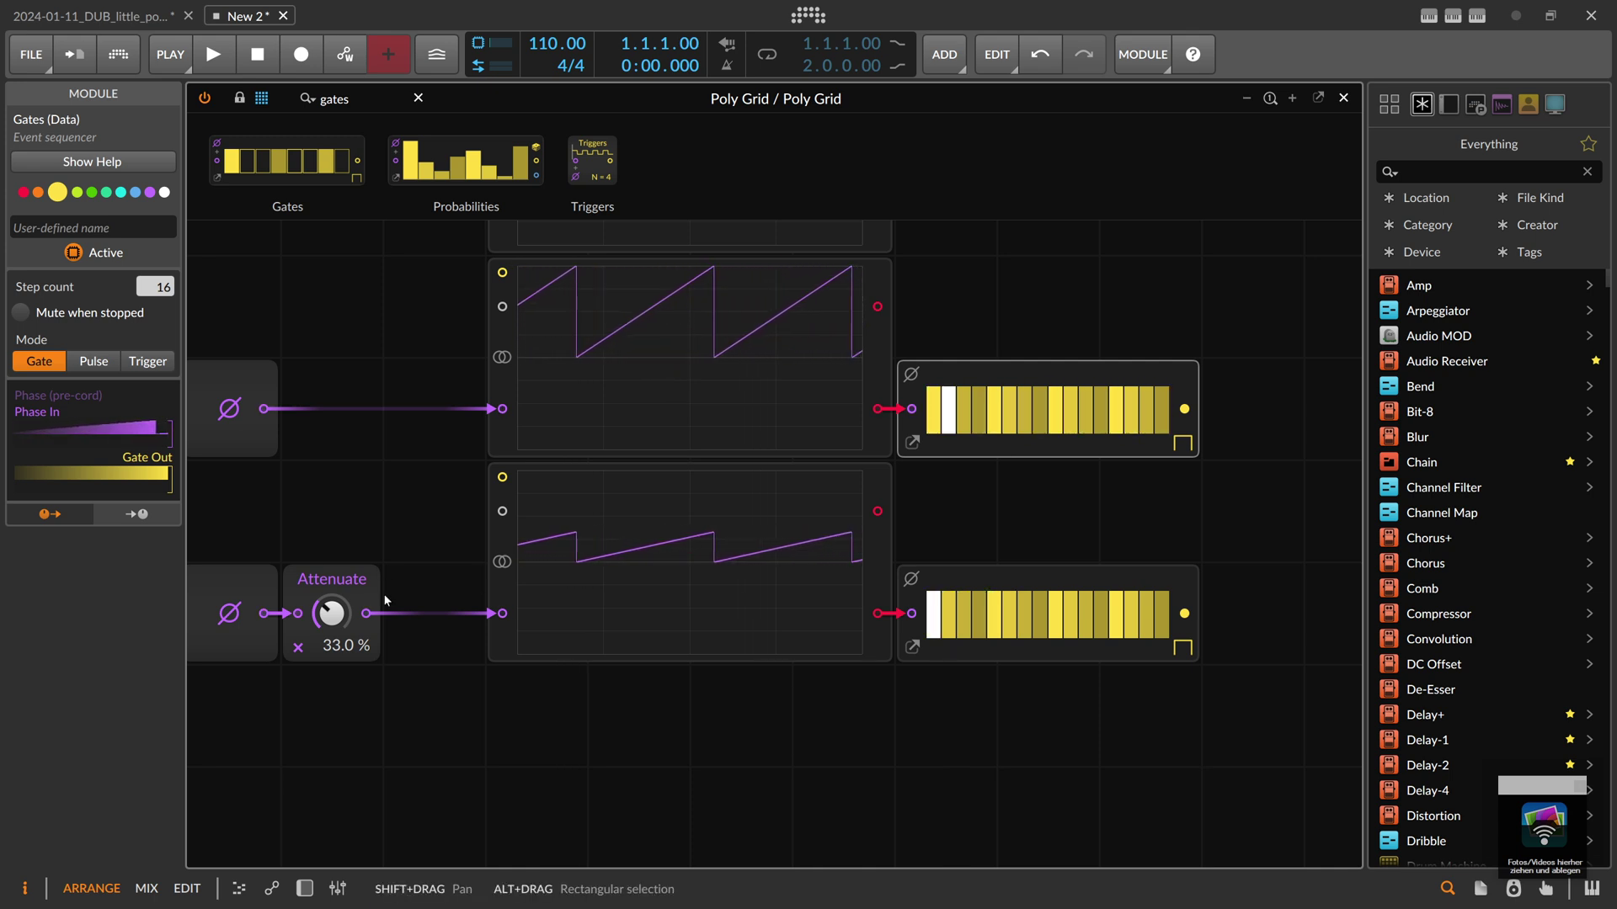
# - Duplicate the attenuated row of Phase In, Attenuate and oscilloscope, and remove the Attenuate module from the copy
pyautogui.moveTo(325, 550); pyautogui.dragTo(411, 397)
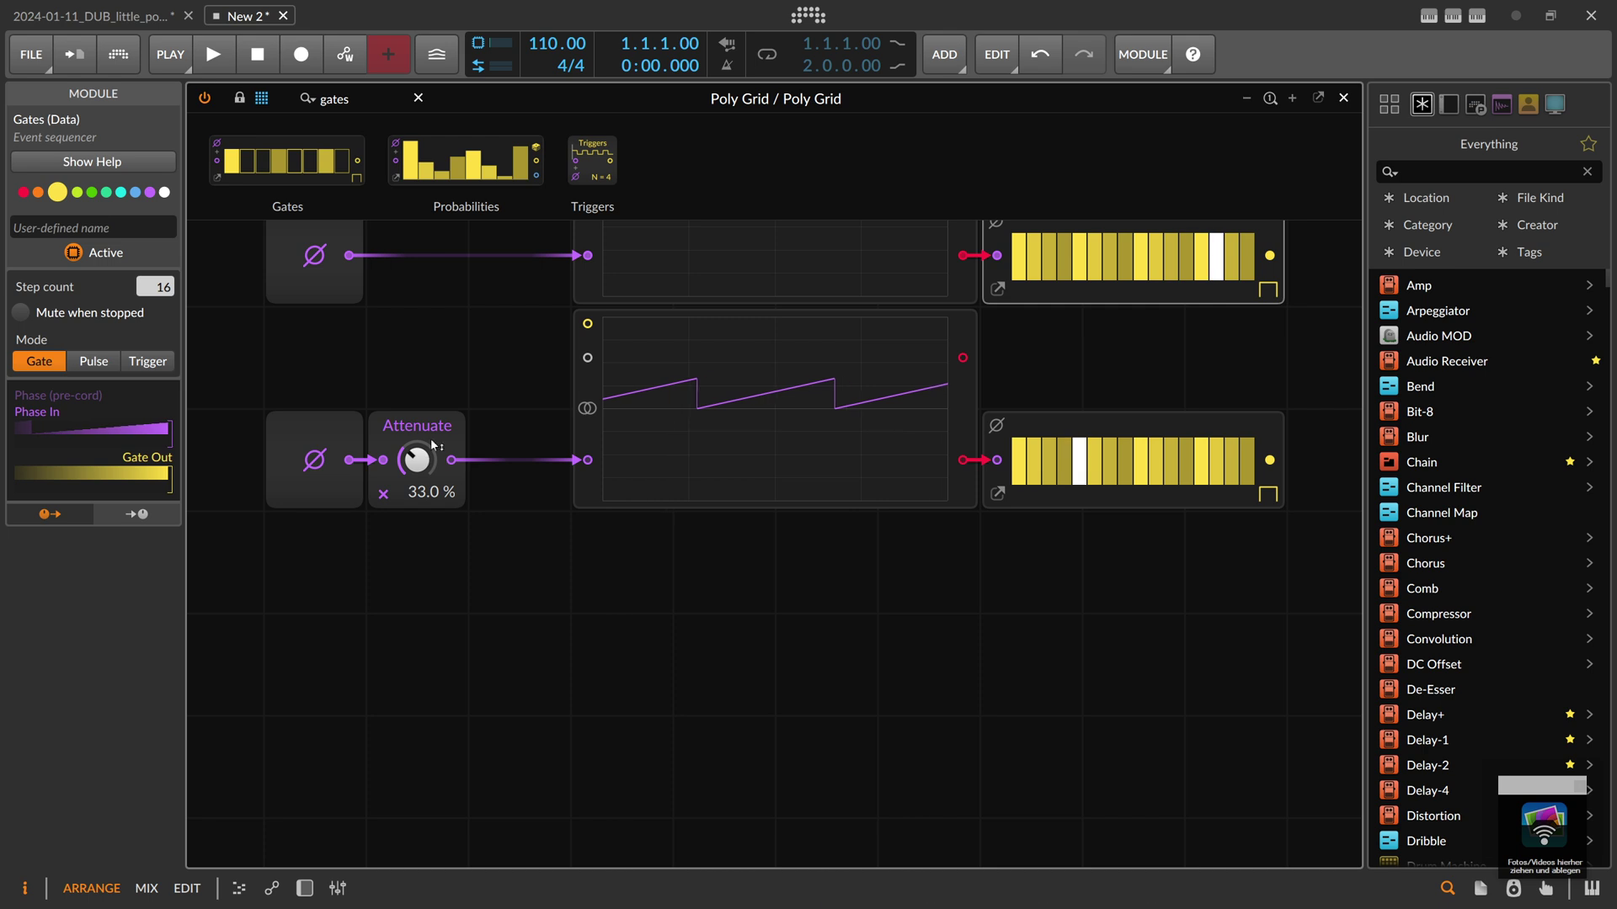
pyautogui.scroll(-1, 418, 459)
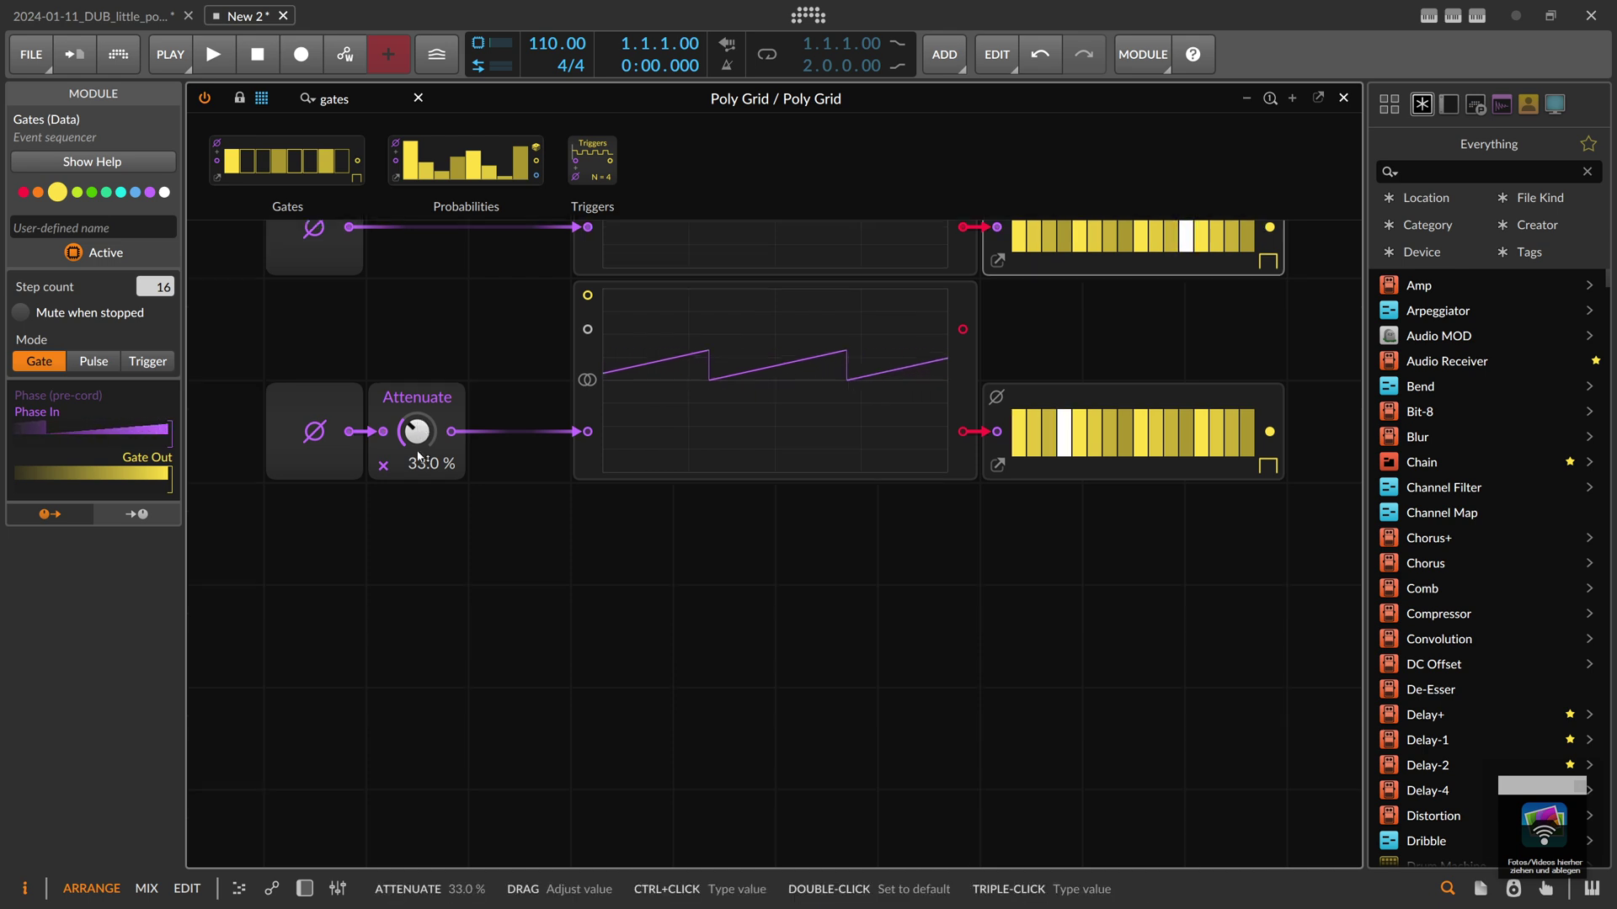
pyautogui.moveTo(264, 509); pyautogui.dragTo(726, 402)
pyautogui.hotkey('ctrl', 'd')
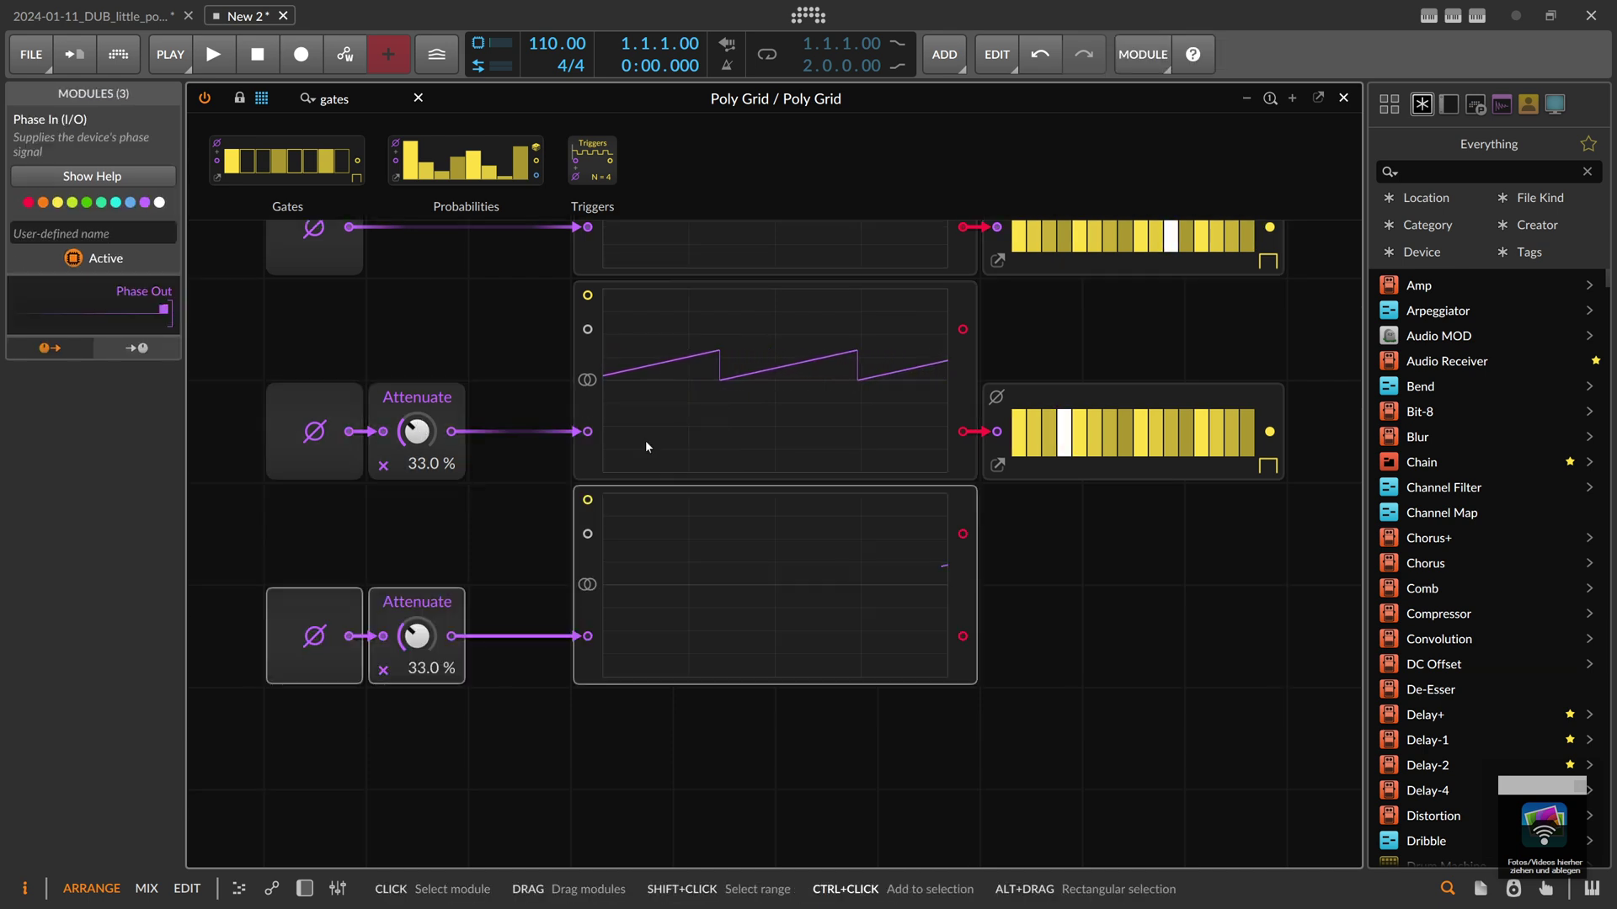
pyautogui.click(434, 589)
pyautogui.press('Delete')
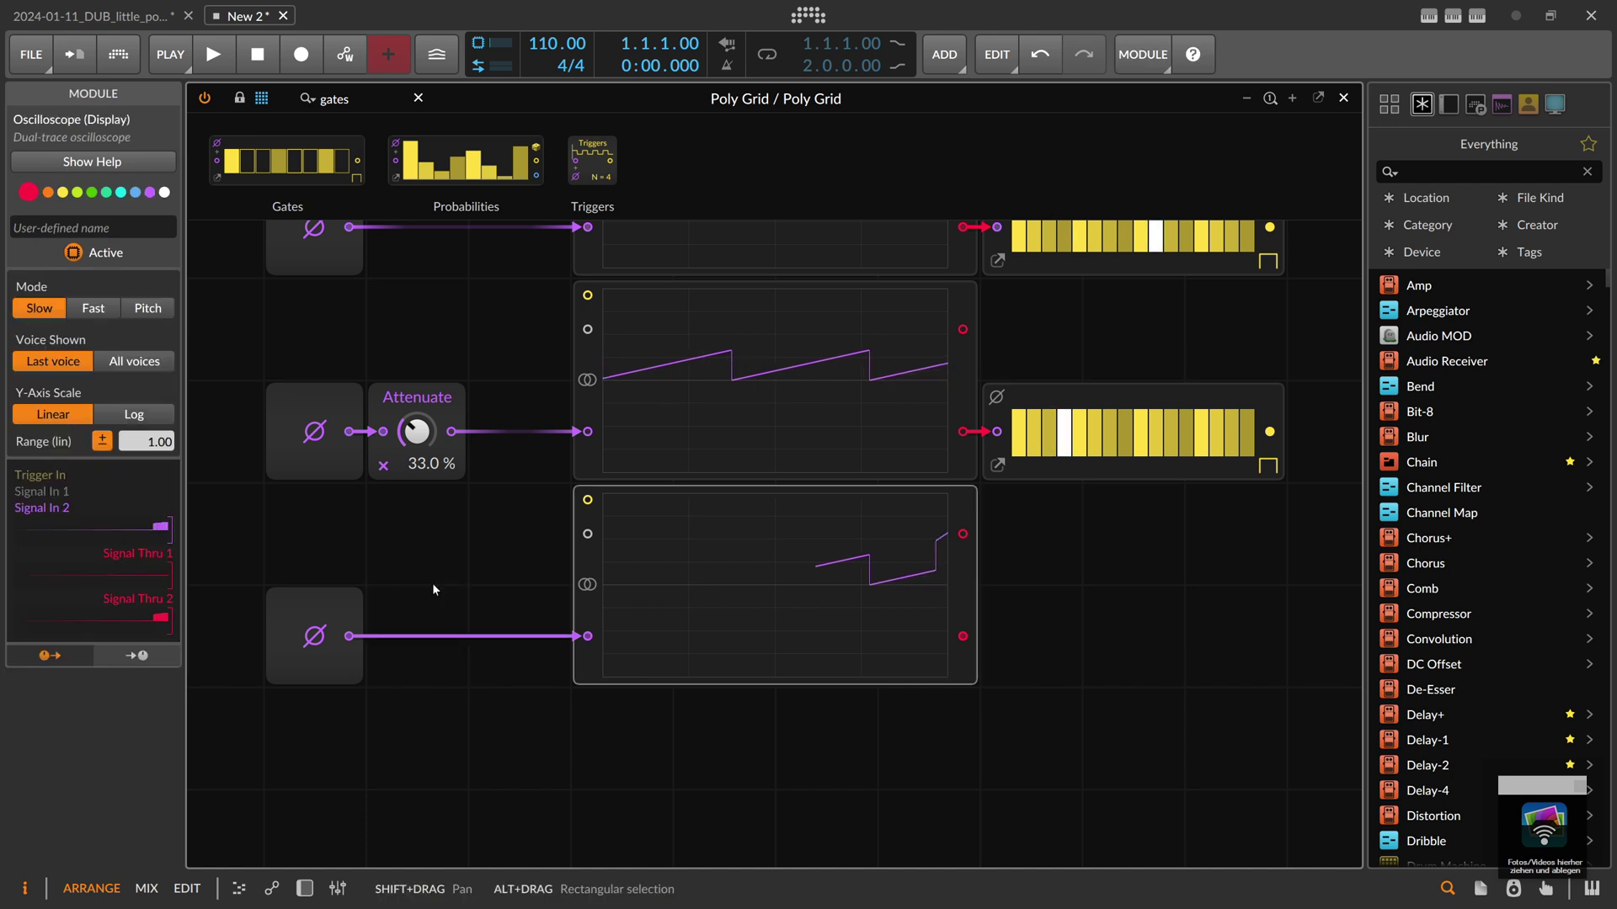
# - Insert a Ø Reset module between the newly copied Phase In and its oscilloscope
pyautogui.moveTo(360, 101); pyautogui.dragTo(263, 103)
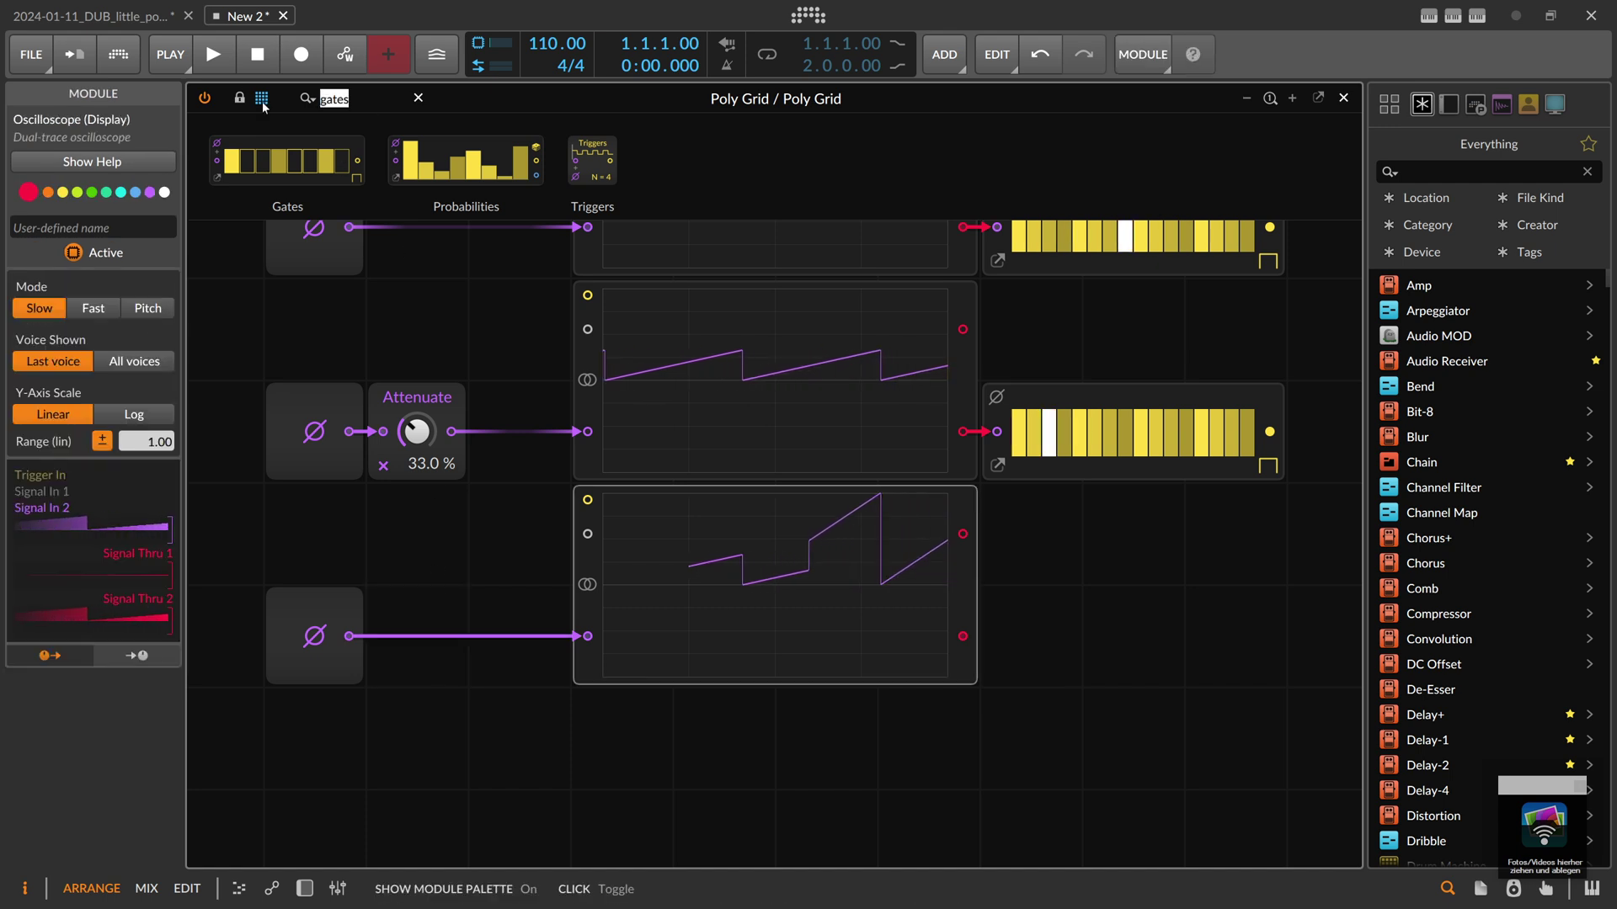
pyautogui.write('rese')
pyautogui.moveTo(236, 160); pyautogui.dragTo(407, 628)
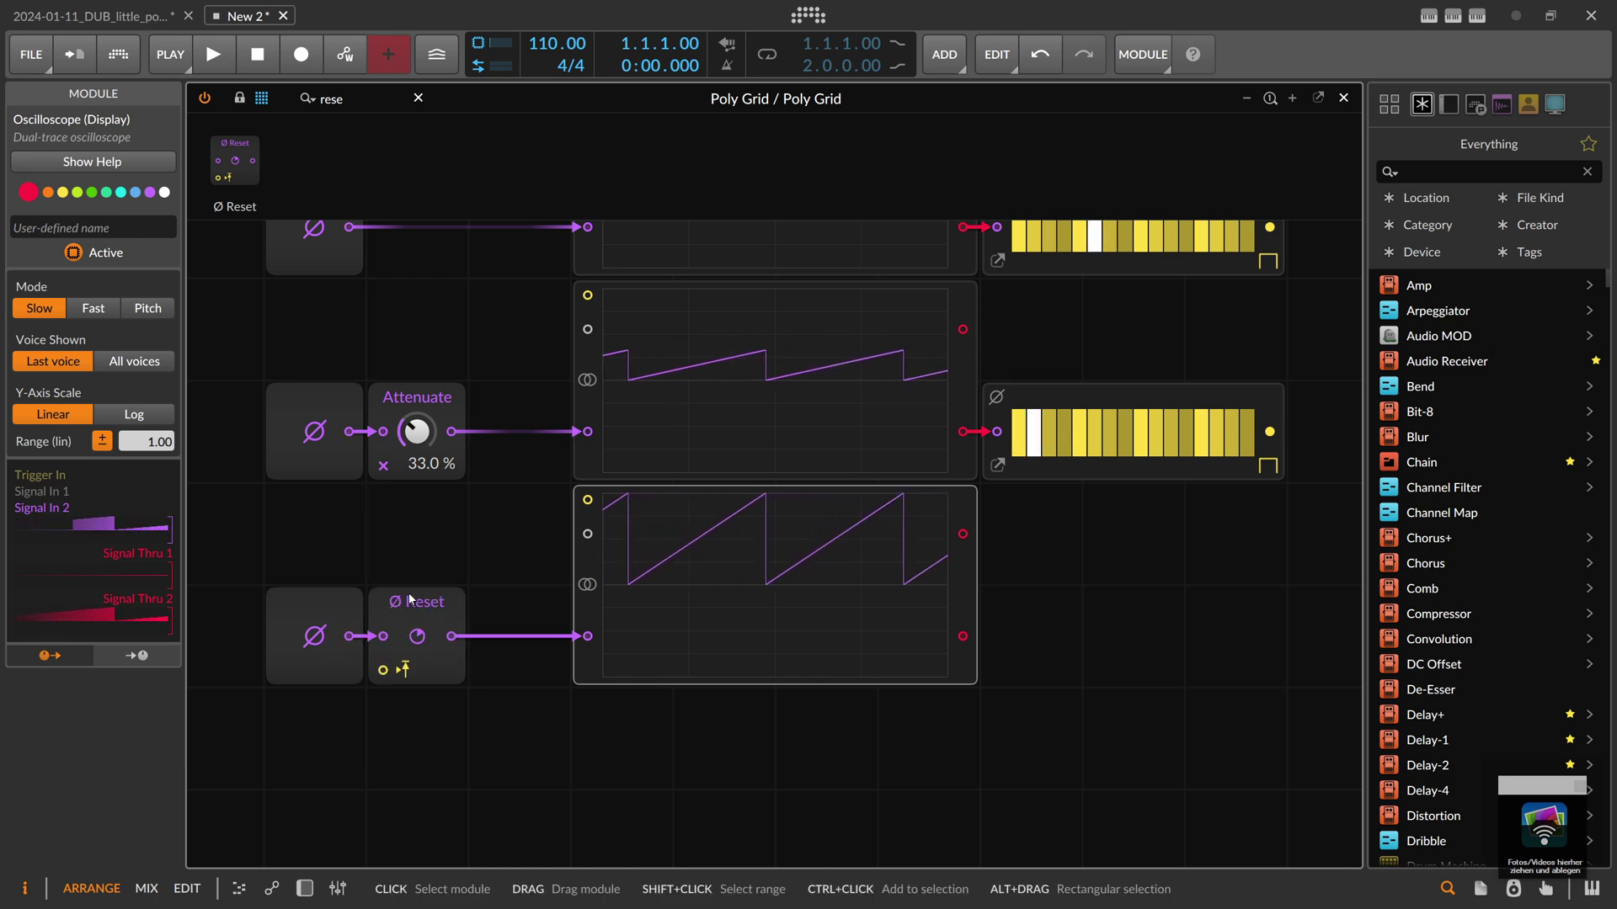
# - Duplicate the attenuated row's Gates module, place the copy beside the Ø Reset row's oscilloscope and feed it from there
pyautogui.moveTo(399, 558); pyautogui.dragTo(422, 521)
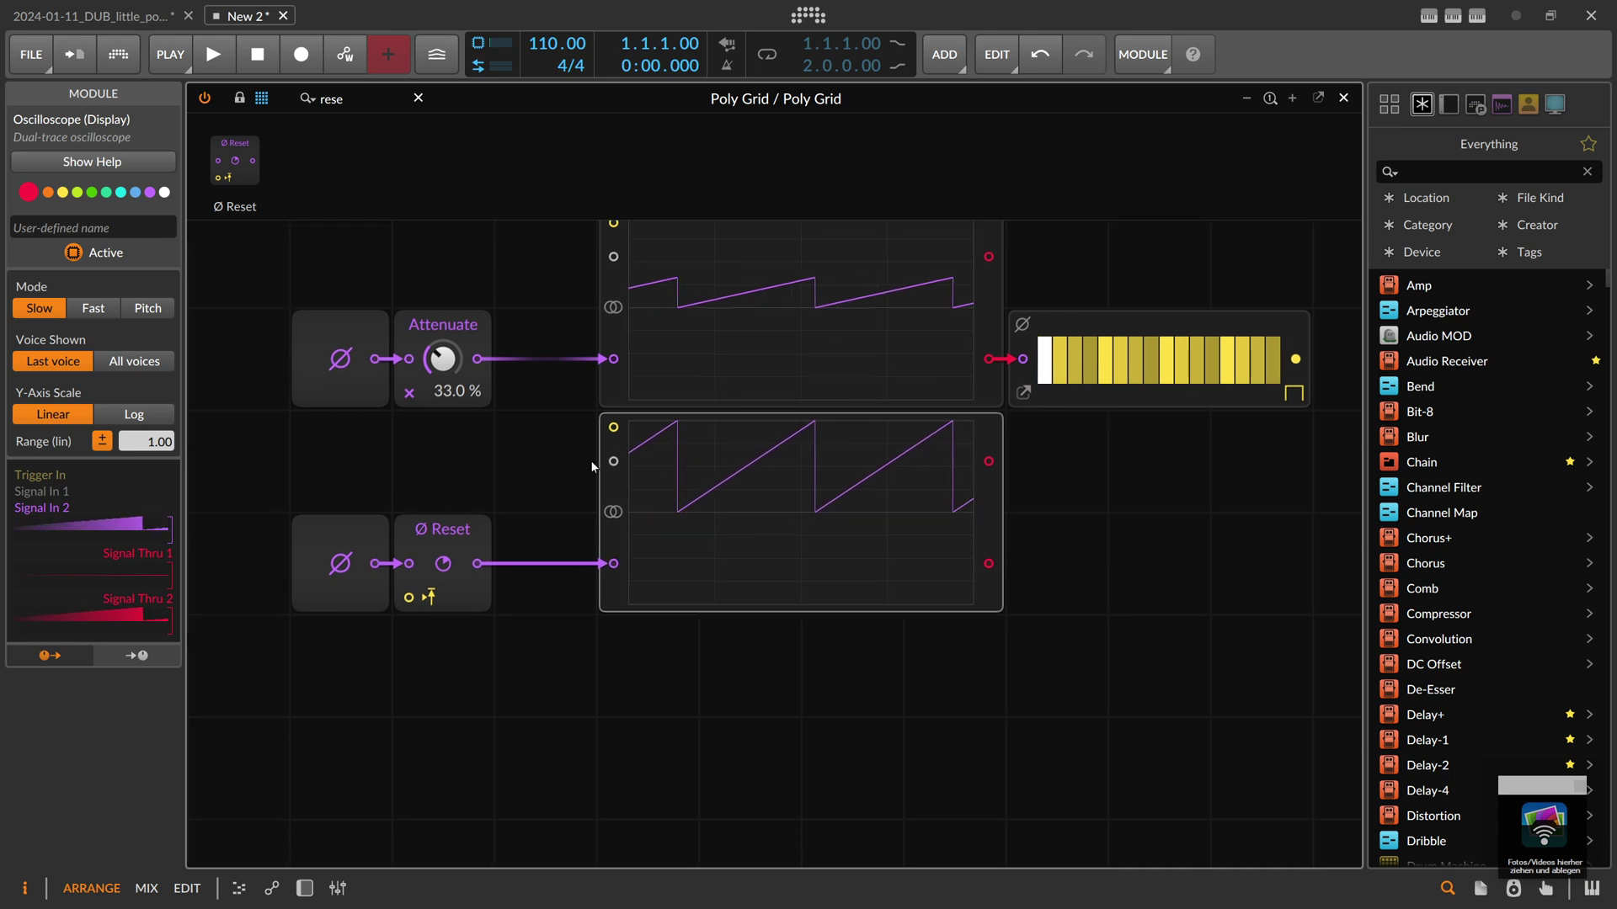
pyautogui.click(1062, 405)
pyautogui.hotkey('ctrl', 'd')
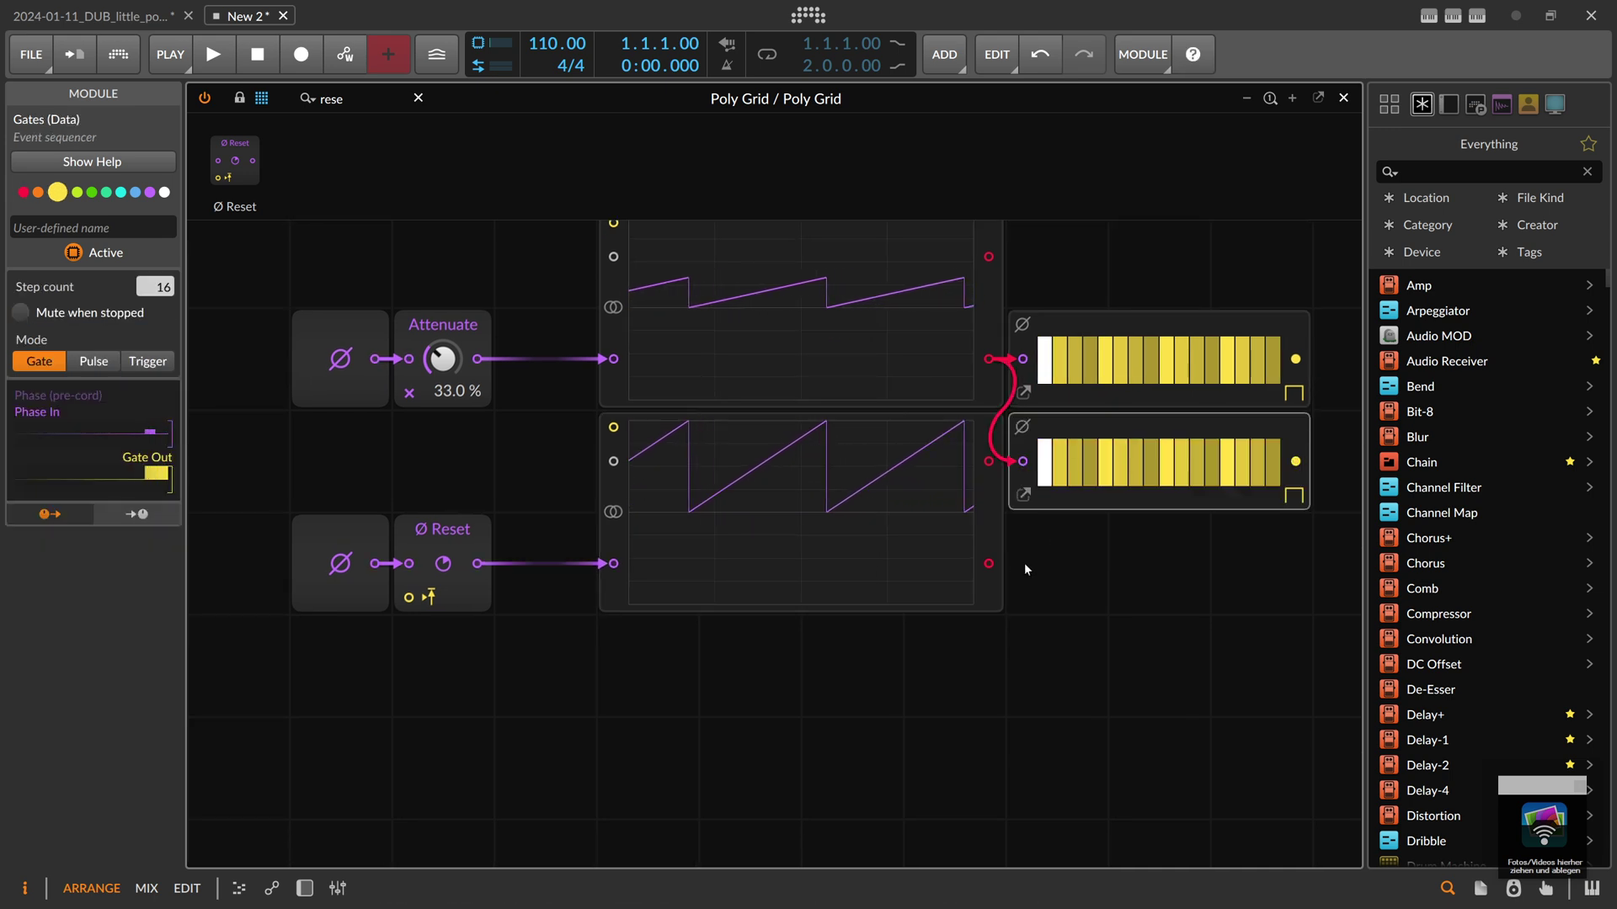
pyautogui.moveTo(989, 563); pyautogui.dragTo(1067, 549)
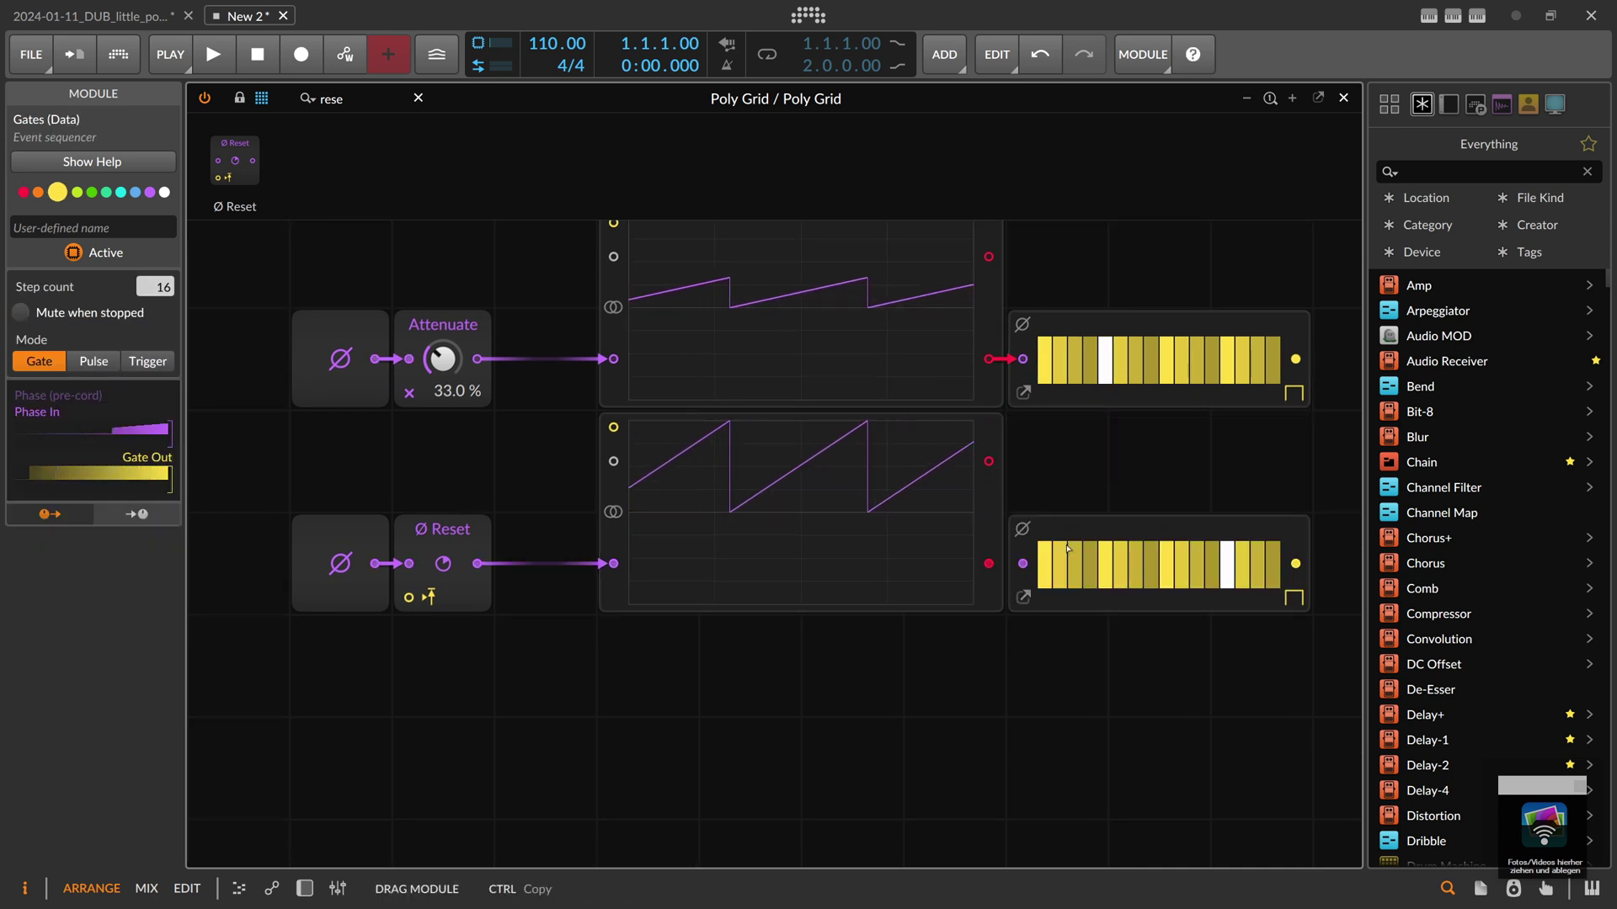
# - Set the Ø Reset row's Gates module to Trigger mode and duplicate it, with the copy's steps cleared and driven by Ø Reset
pyautogui.click(1295, 598)
pyautogui.click(1010, 665)
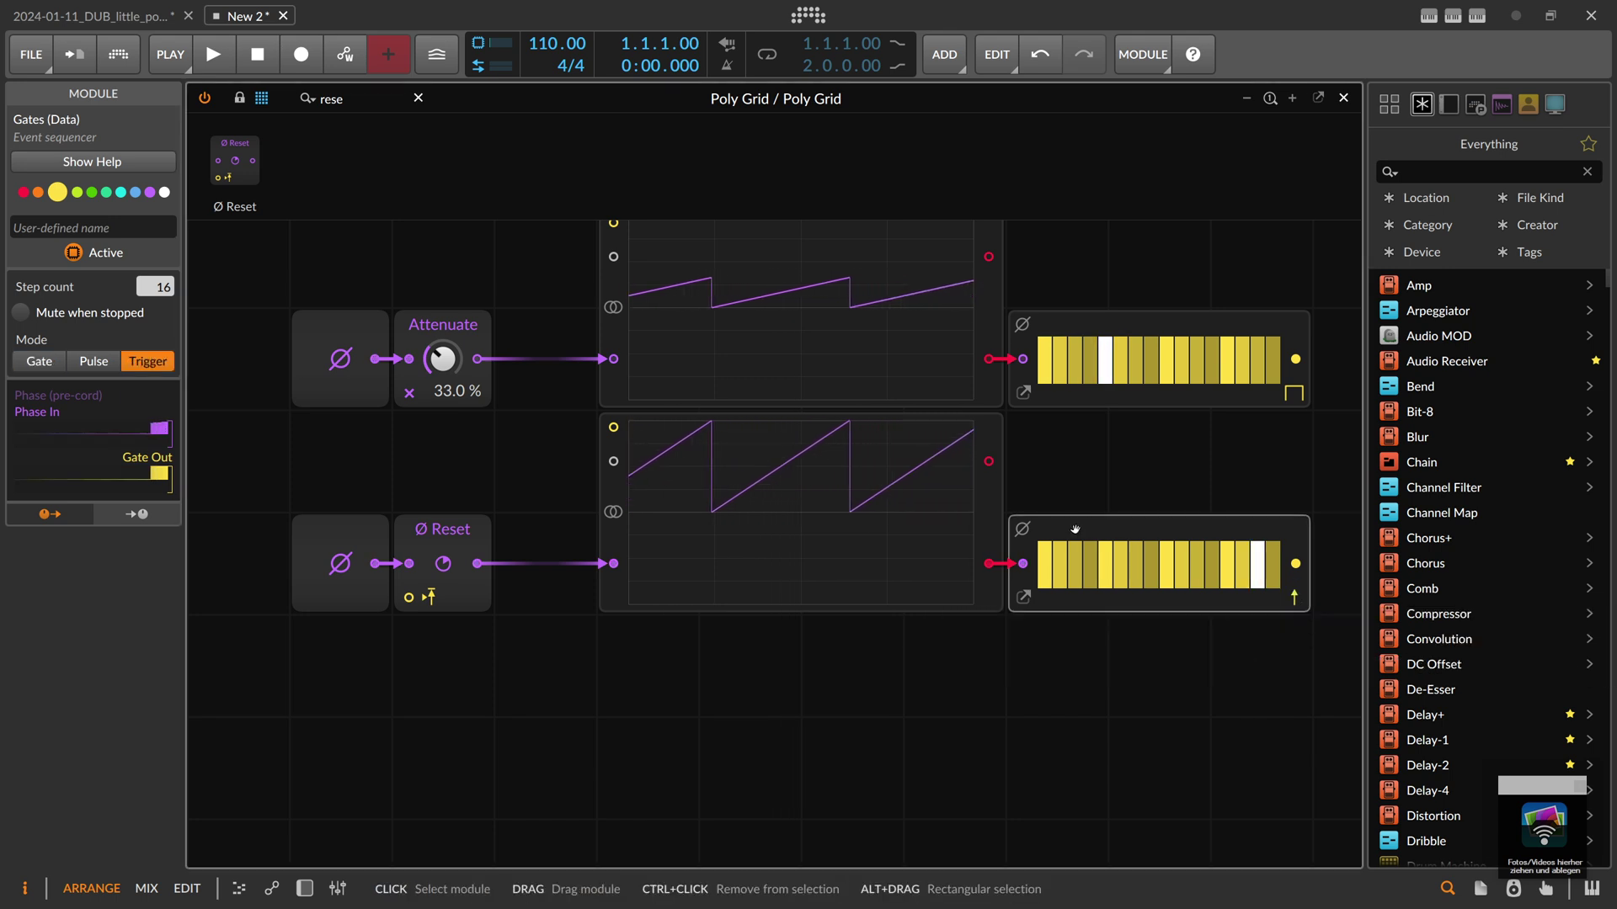
pyautogui.hotkey('ctrl', 'd')
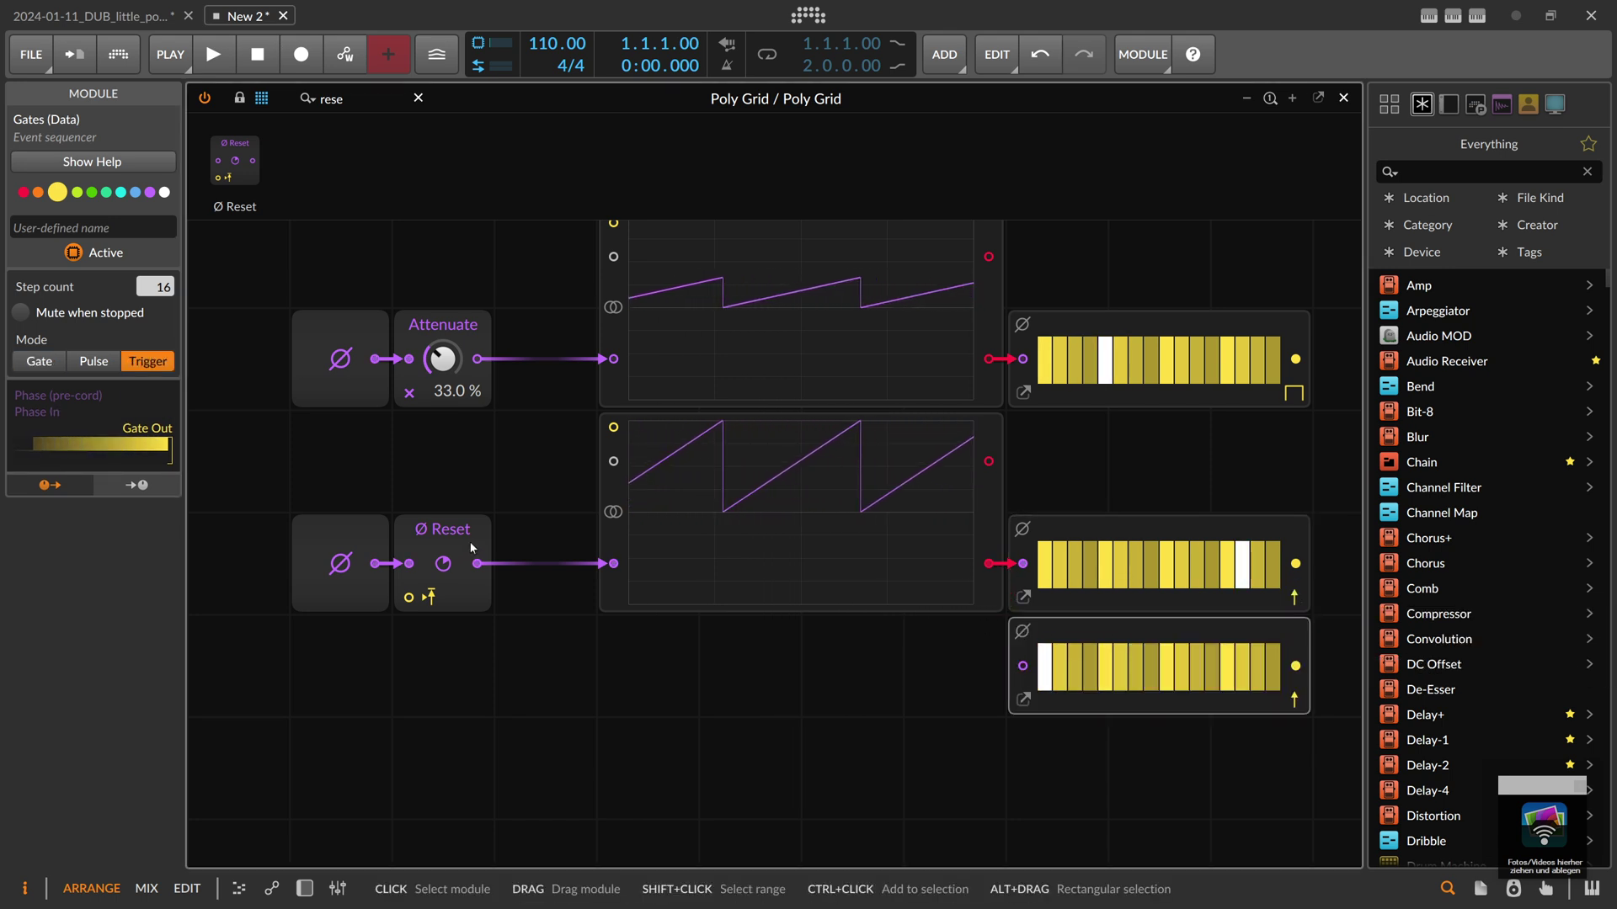
pyautogui.moveTo(477, 563)
pyautogui.mouseDown()
pyautogui.moveTo(777, 587)
pyautogui.moveTo(1022, 685)
pyautogui.moveTo(1049, 666)
pyautogui.moveTo(1274, 666)
pyautogui.mouseUp()
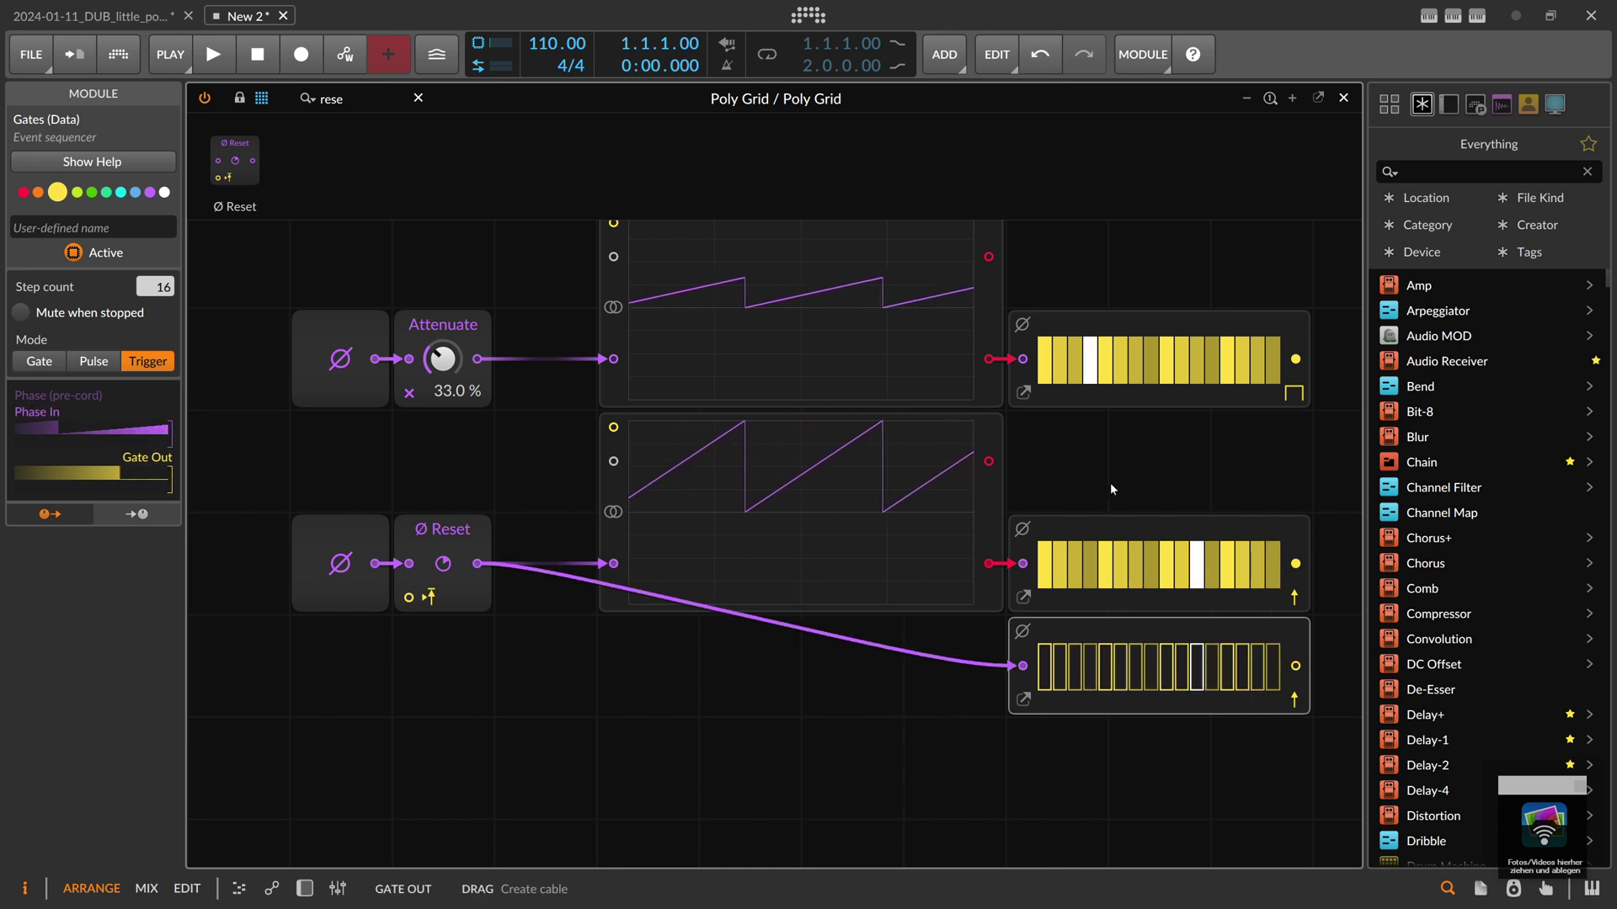
# - Add a Long Delay after the cleared Gates module and route its output to the reset input of Ø Reset
pyautogui.moveTo(364, 101); pyautogui.dragTo(205, 96)
pyautogui.press('BackSpace')
pyautogui.write('long')
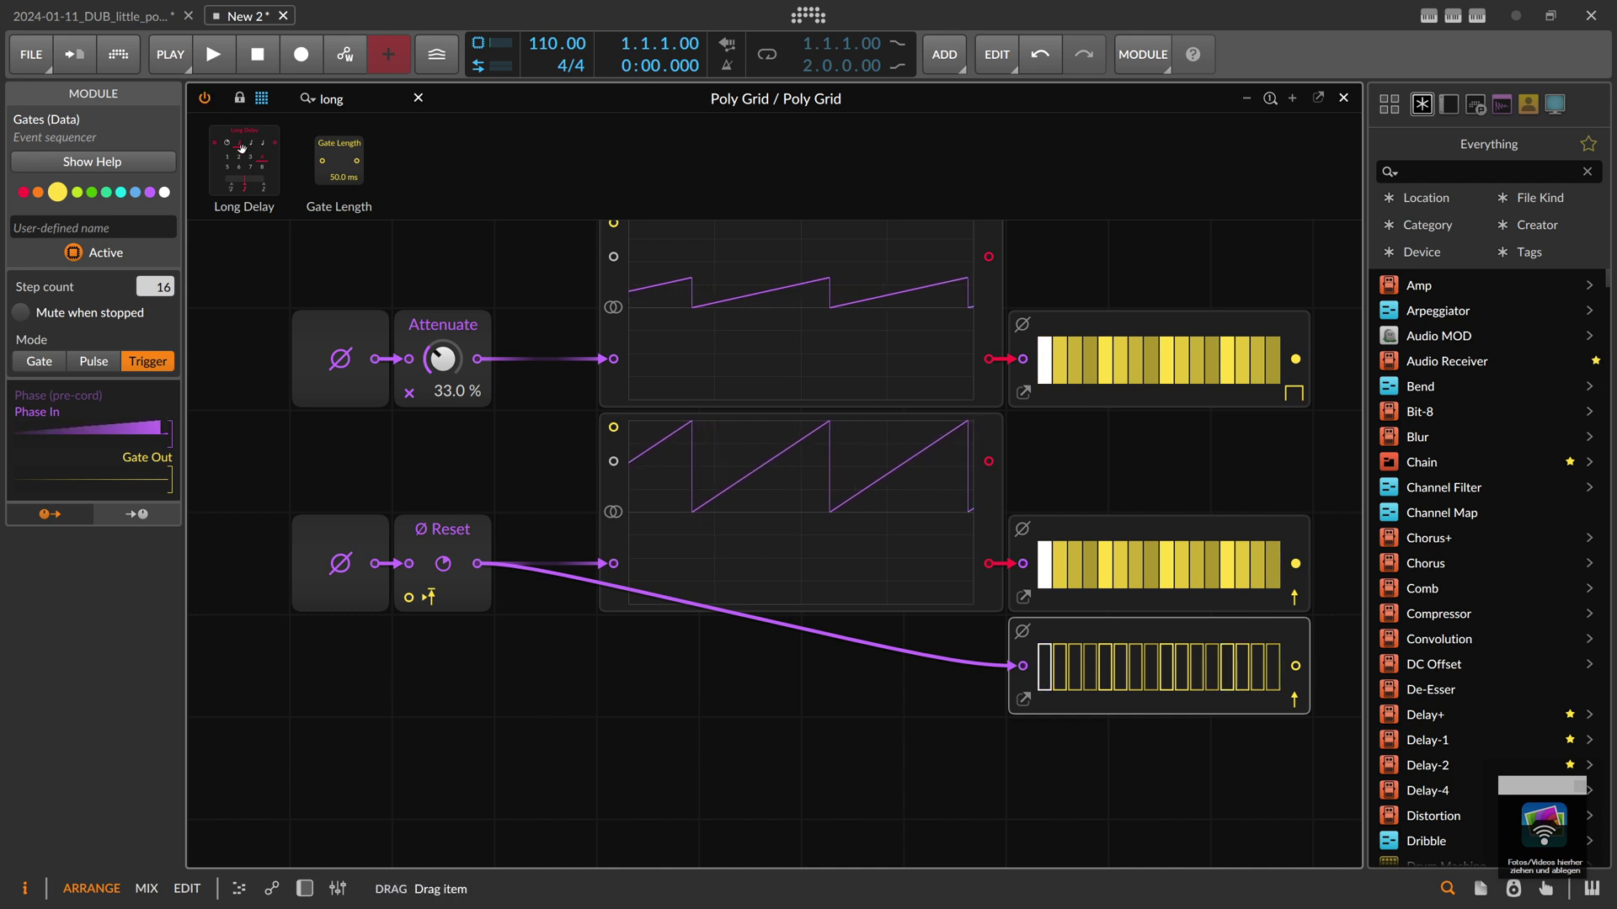
pyautogui.moveTo(242, 159); pyautogui.dragTo(1295, 666)
pyautogui.moveTo(1244, 479); pyautogui.dragTo(933, 400)
pyautogui.click(1052, 587)
pyautogui.moveTo(1113, 667); pyautogui.dragTo(1112, 787)
pyautogui.moveTo(965, 379); pyautogui.dragTo(1152, 376)
pyautogui.moveTo(1252, 424); pyautogui.dragTo(1147, 390)
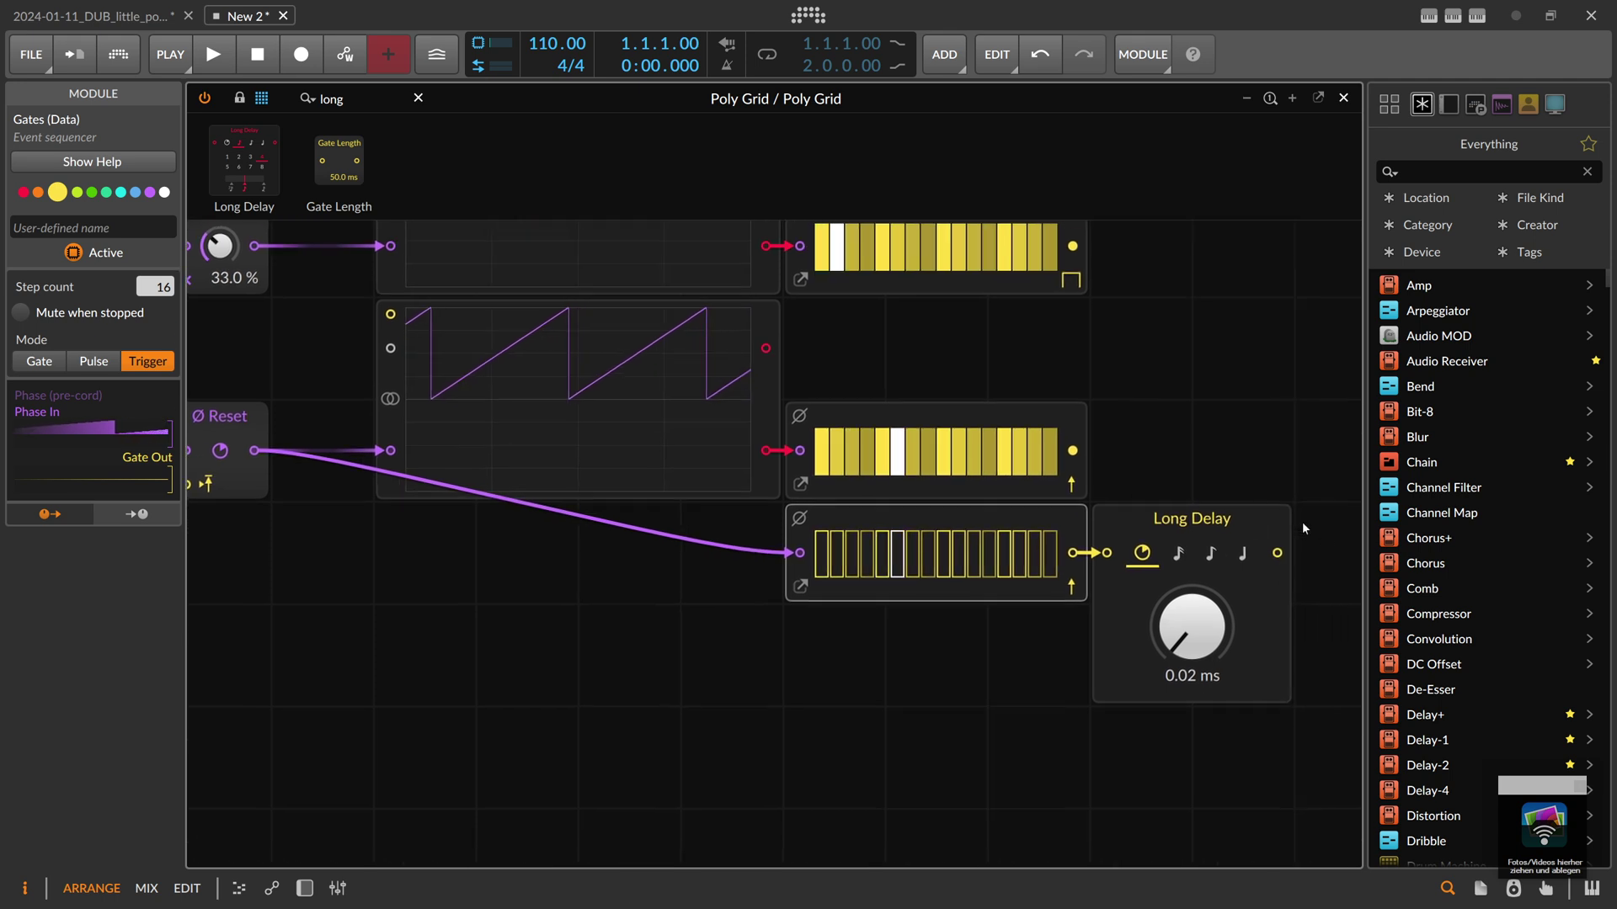
pyautogui.moveTo(1277, 553); pyautogui.dragTo(282, 497)
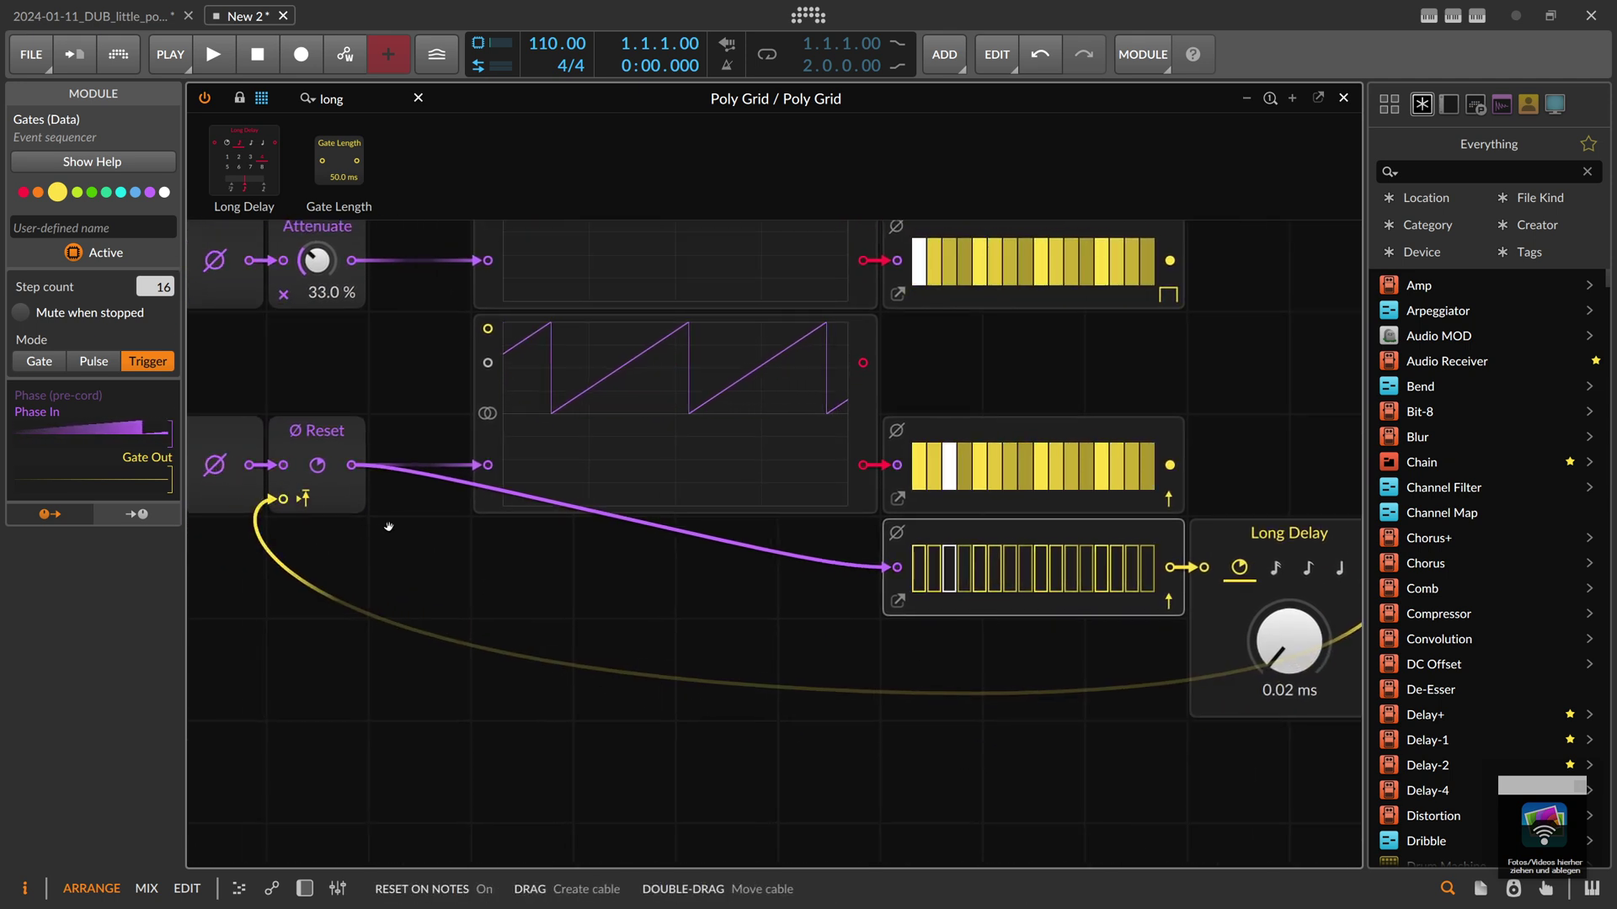
# - Activate only step 7 in the cleared Gates module and turn off steps 2, 4 and 6 in the Gates module above it
pyautogui.click(964, 566)
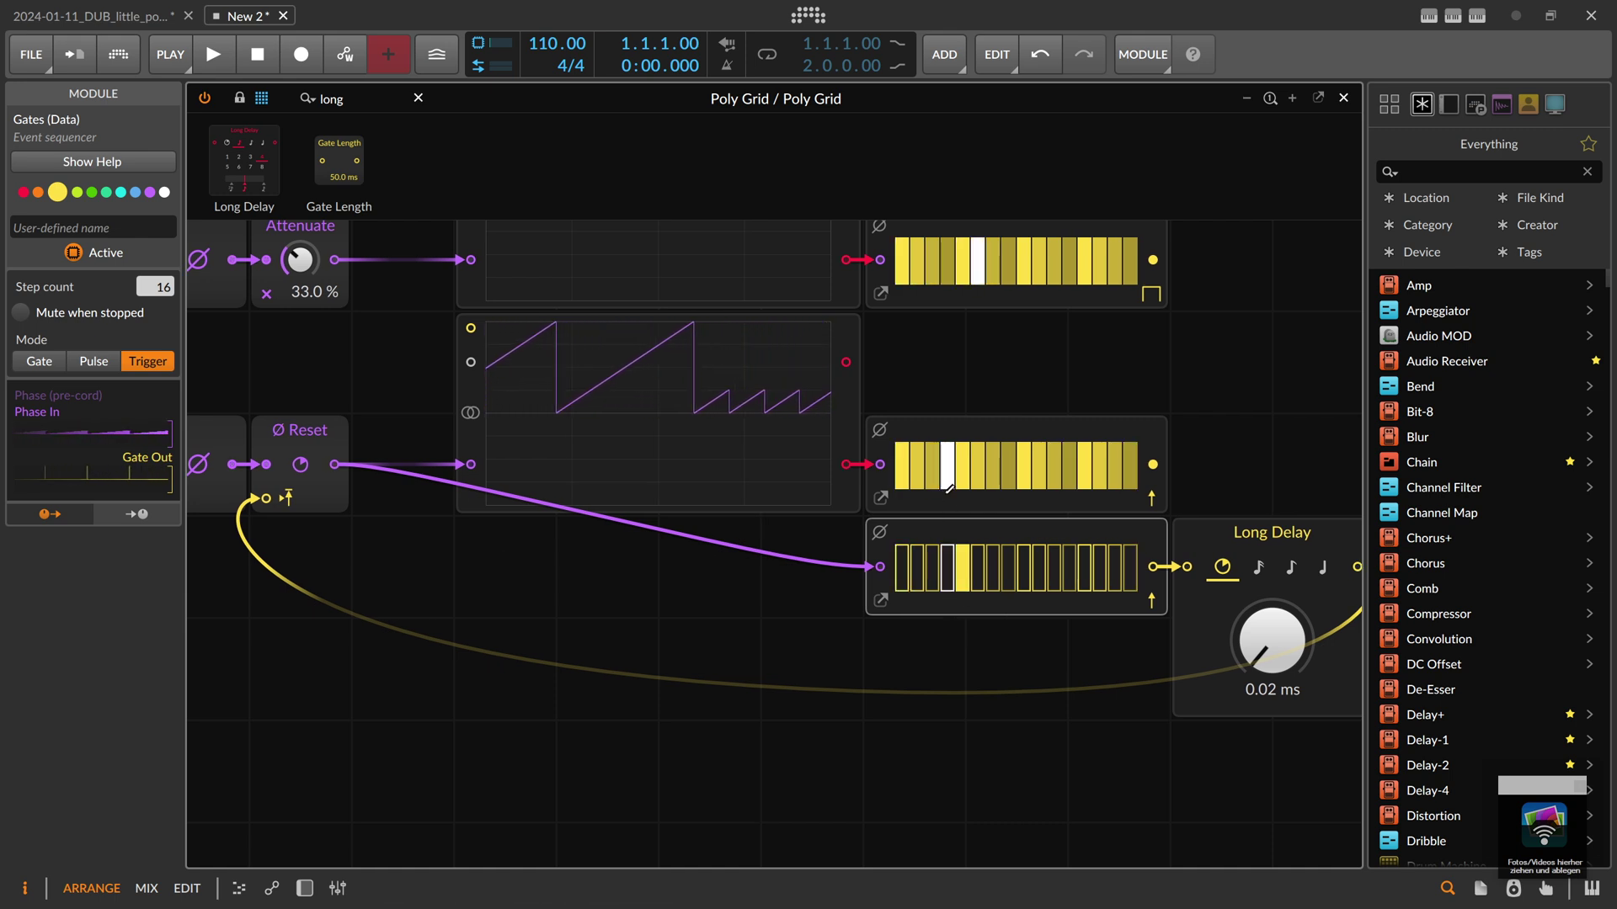
pyautogui.click(964, 566)
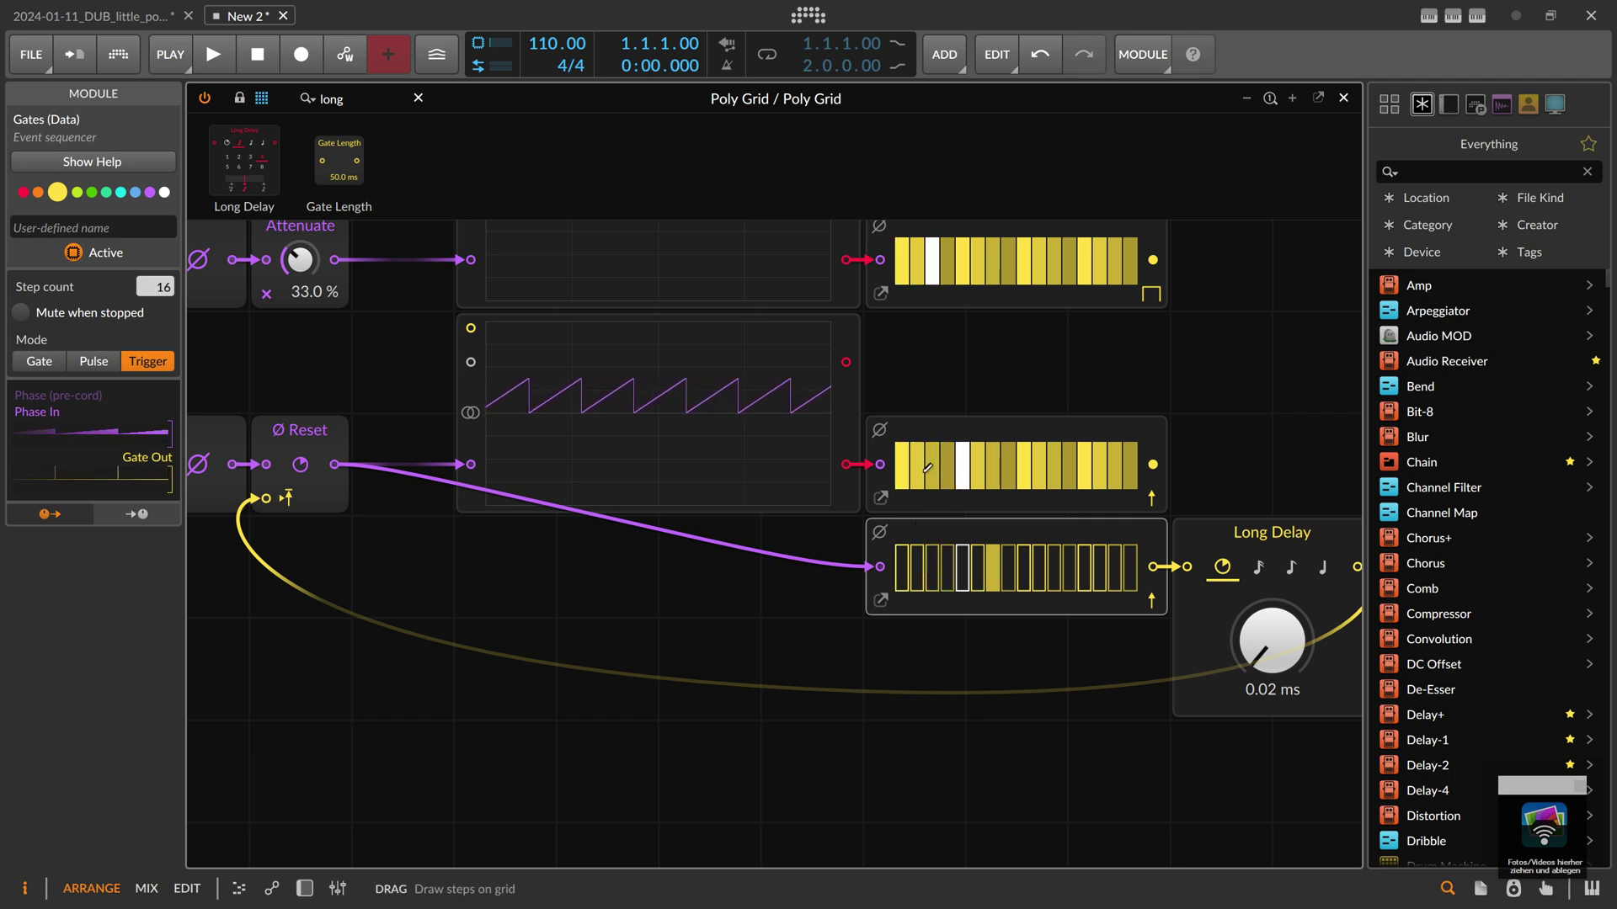
pyautogui.moveTo(938, 463); pyautogui.dragTo(953, 467)
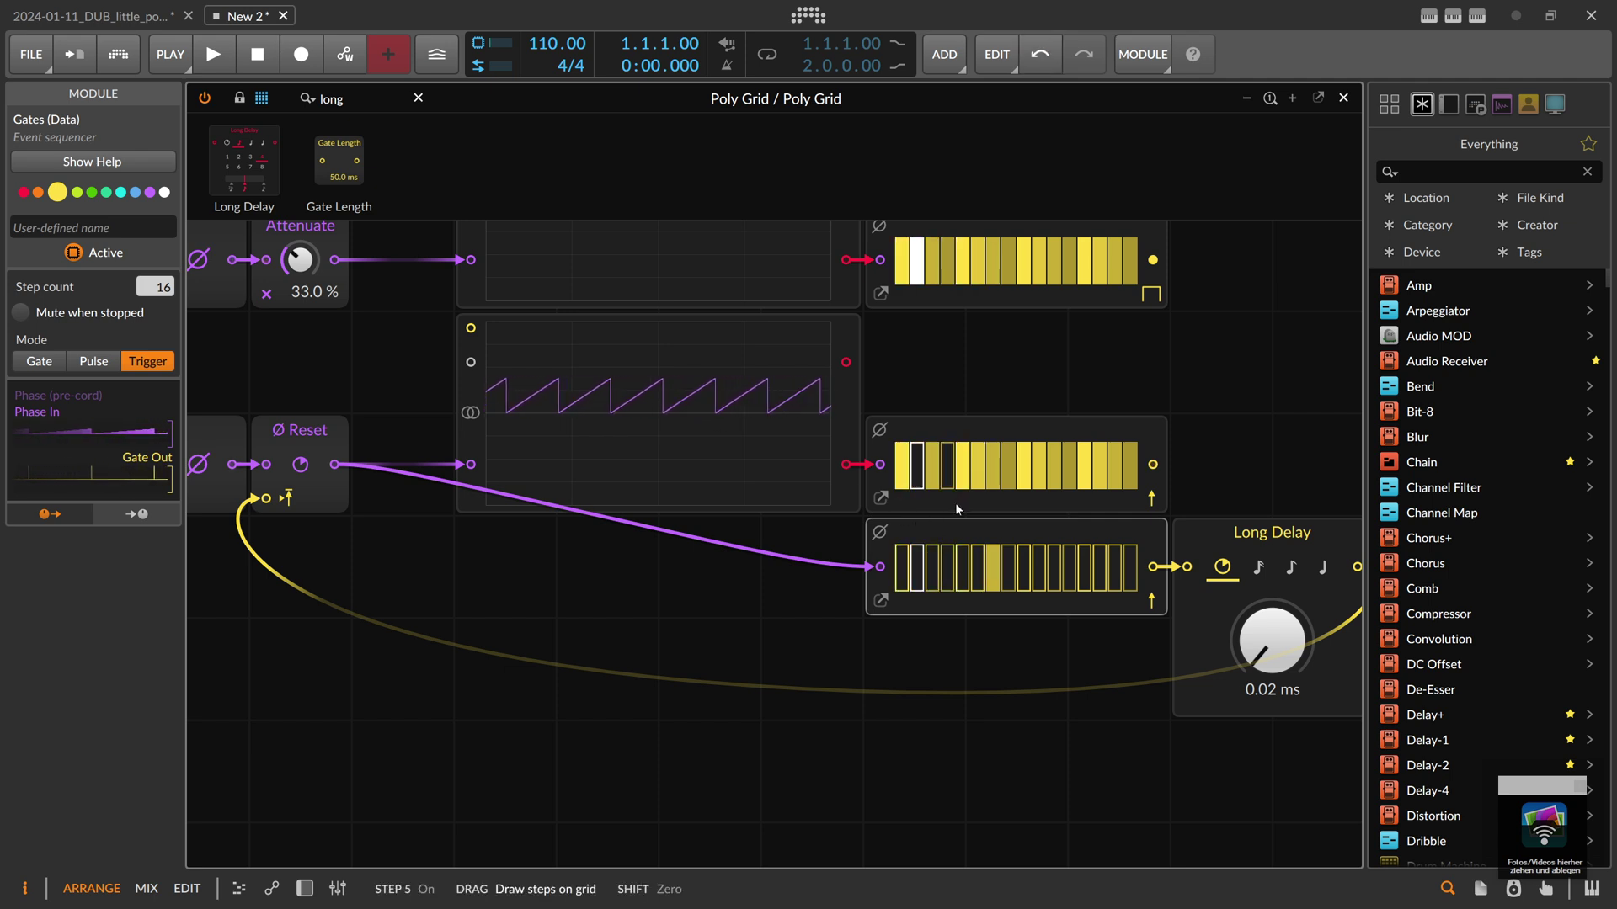
pyautogui.click(978, 464)
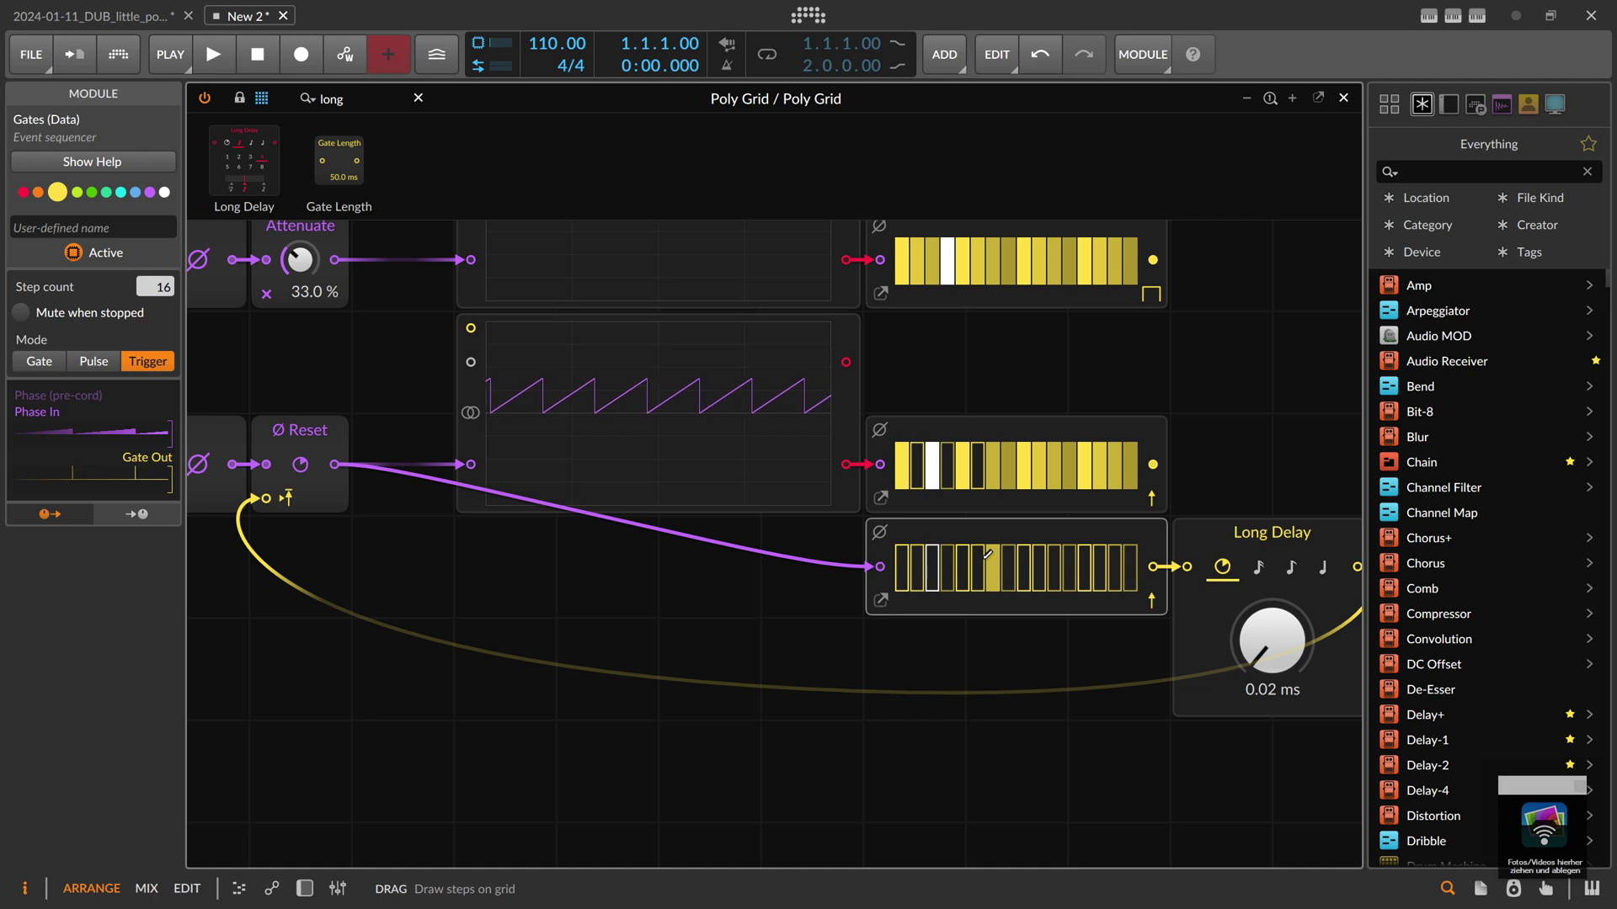
# - Delete the Gates module that sits between Ø Reset and Long Delay
pyautogui.scroll(3, 947, 463)
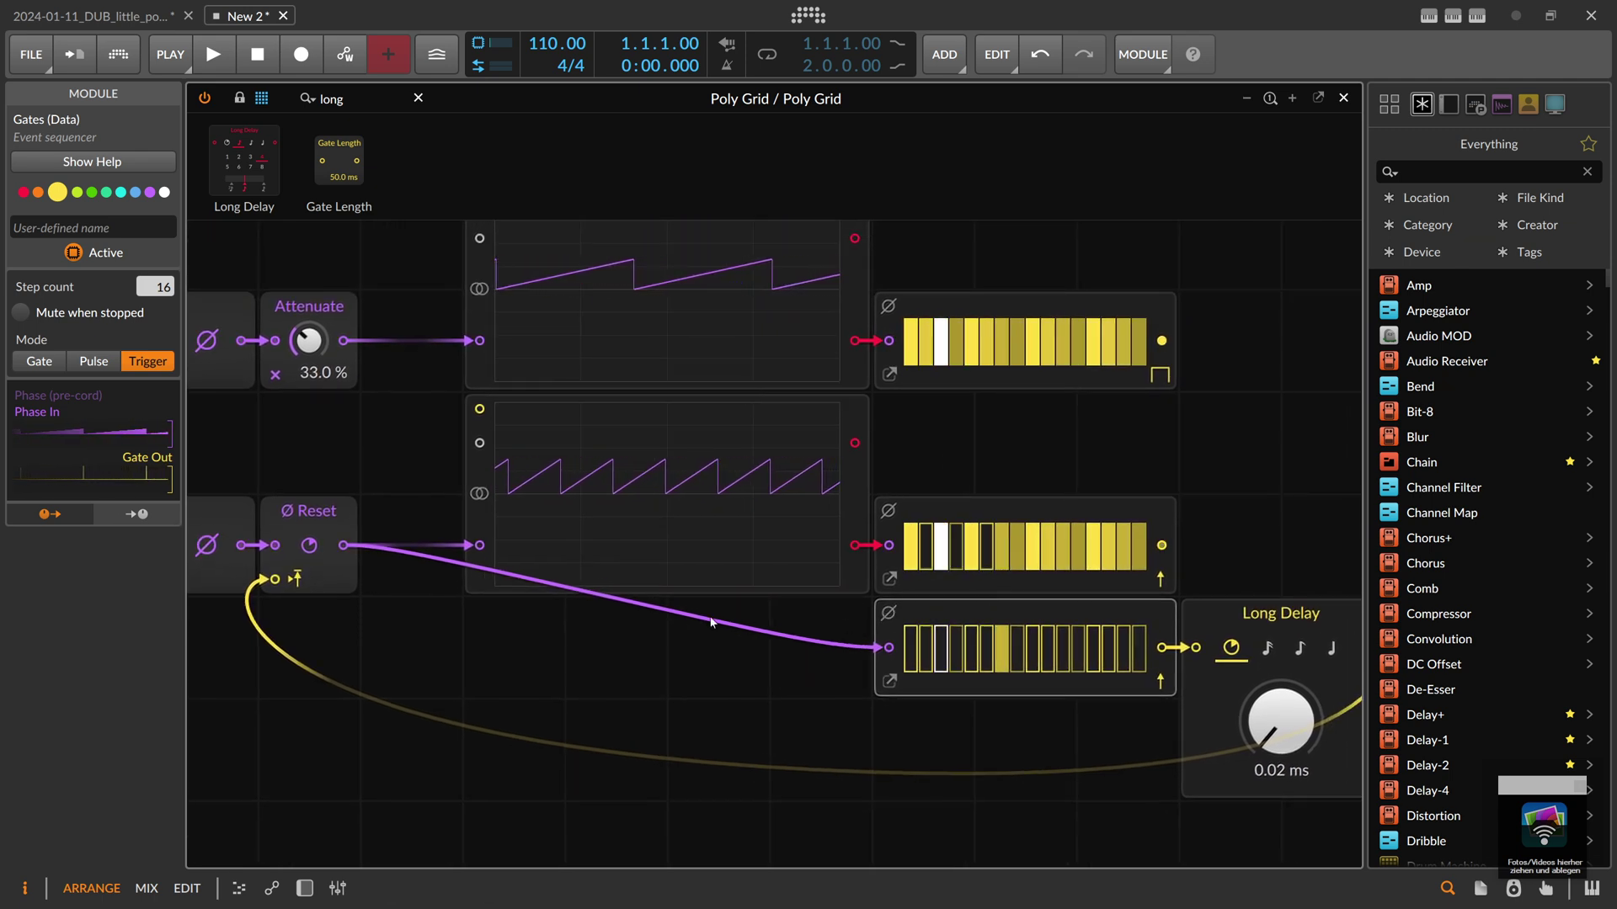
pyautogui.click(328, 541)
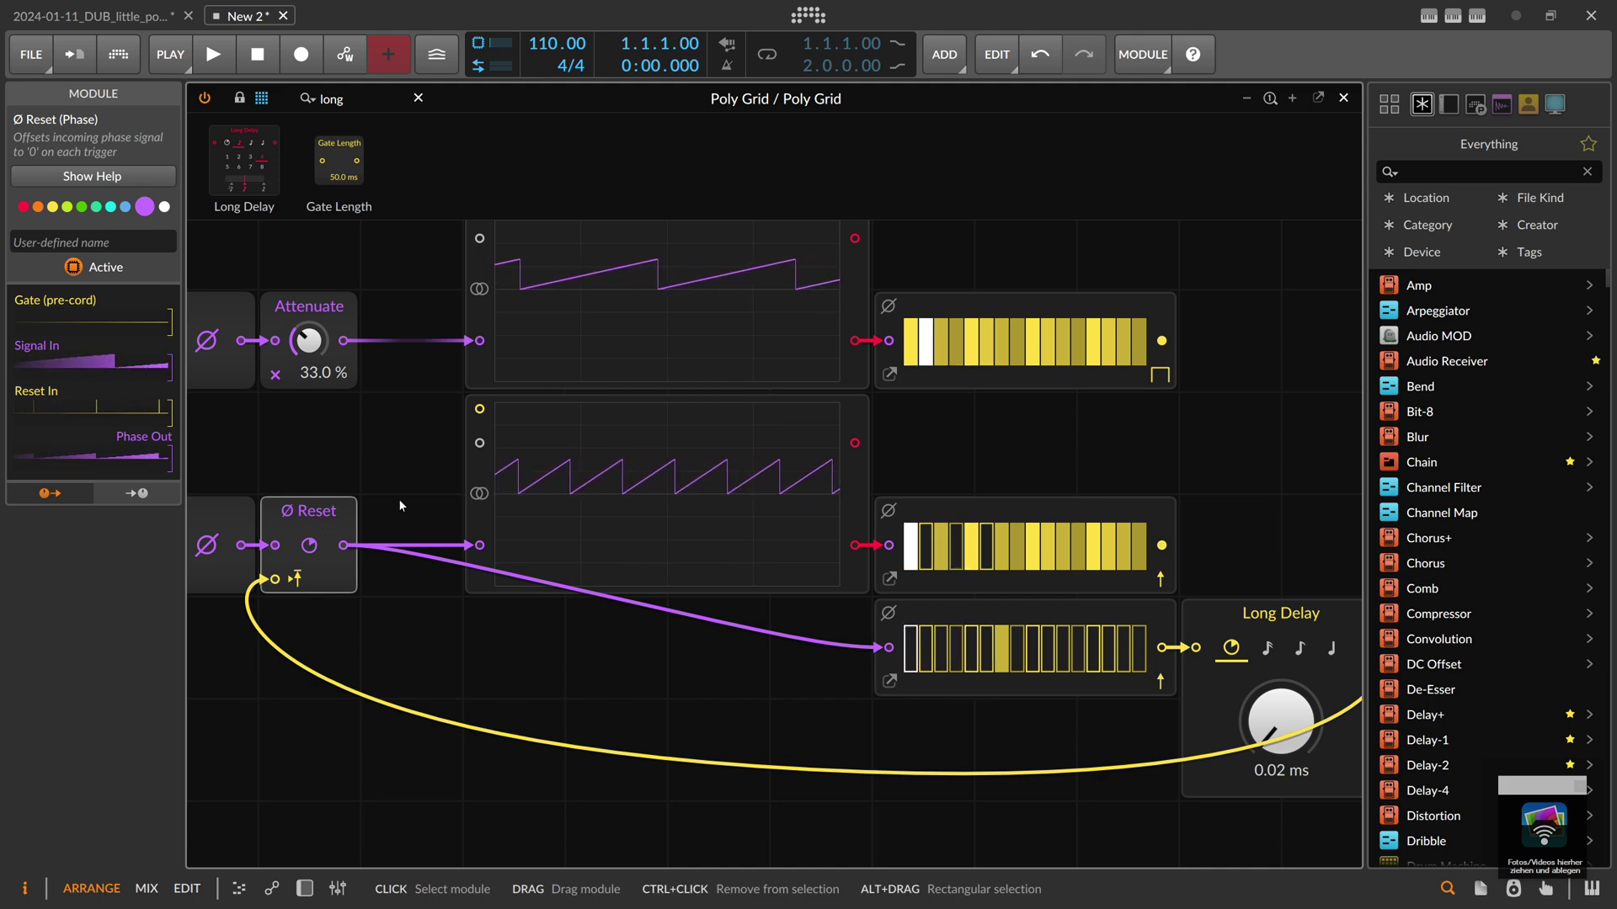
pyautogui.scroll(10, 416, 494)
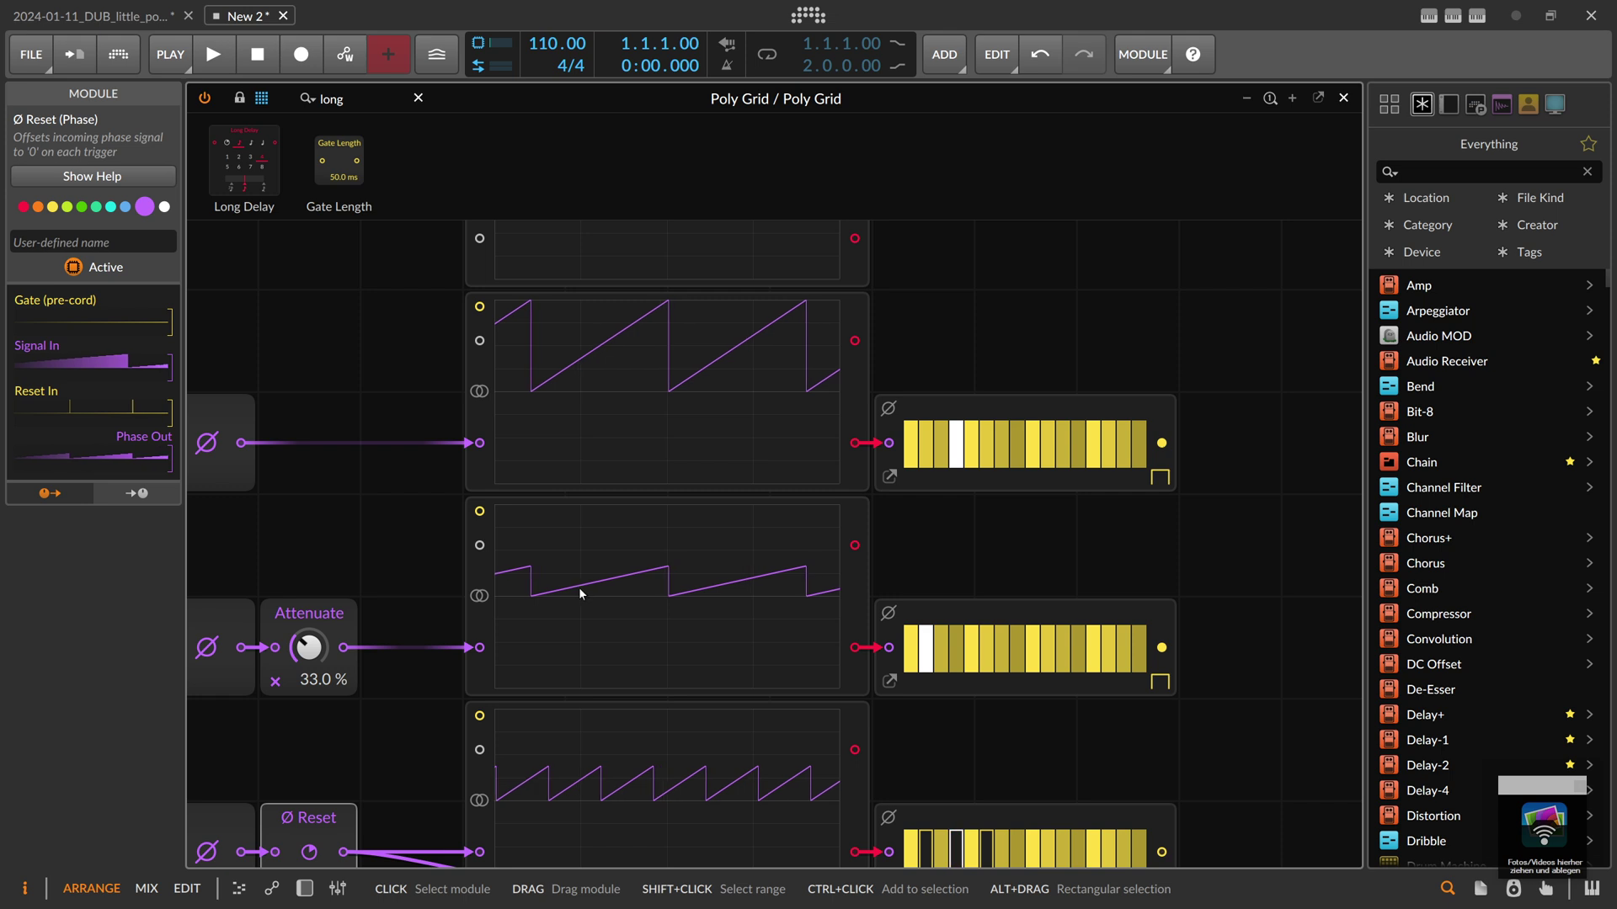
pyautogui.scroll(-7, 660, 533)
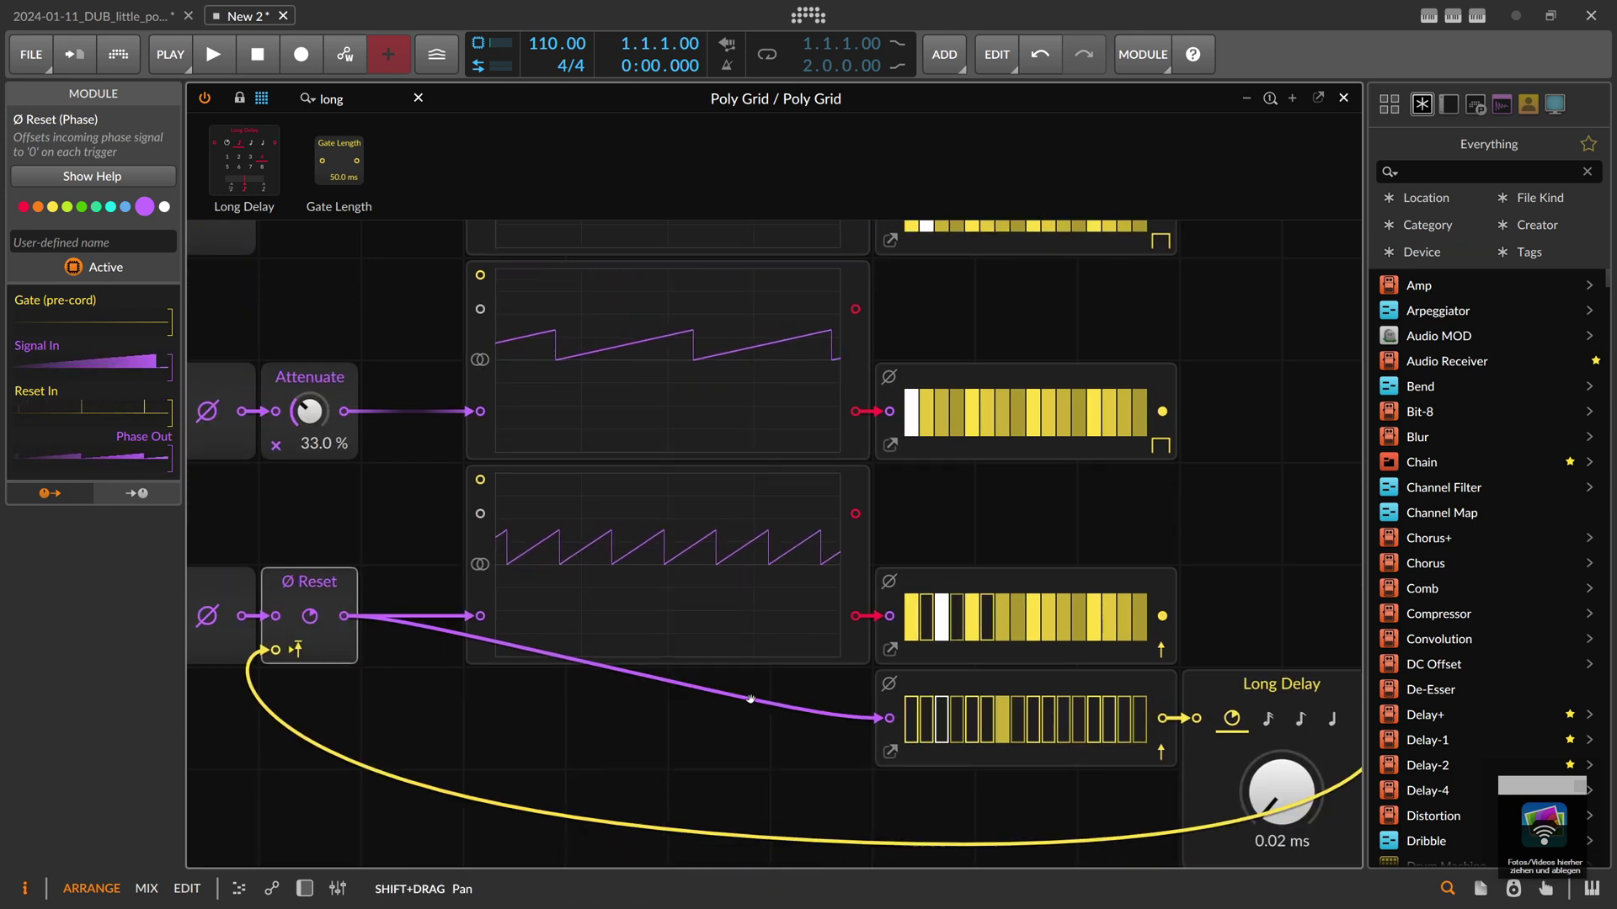
pyautogui.scroll(-3, 763, 679)
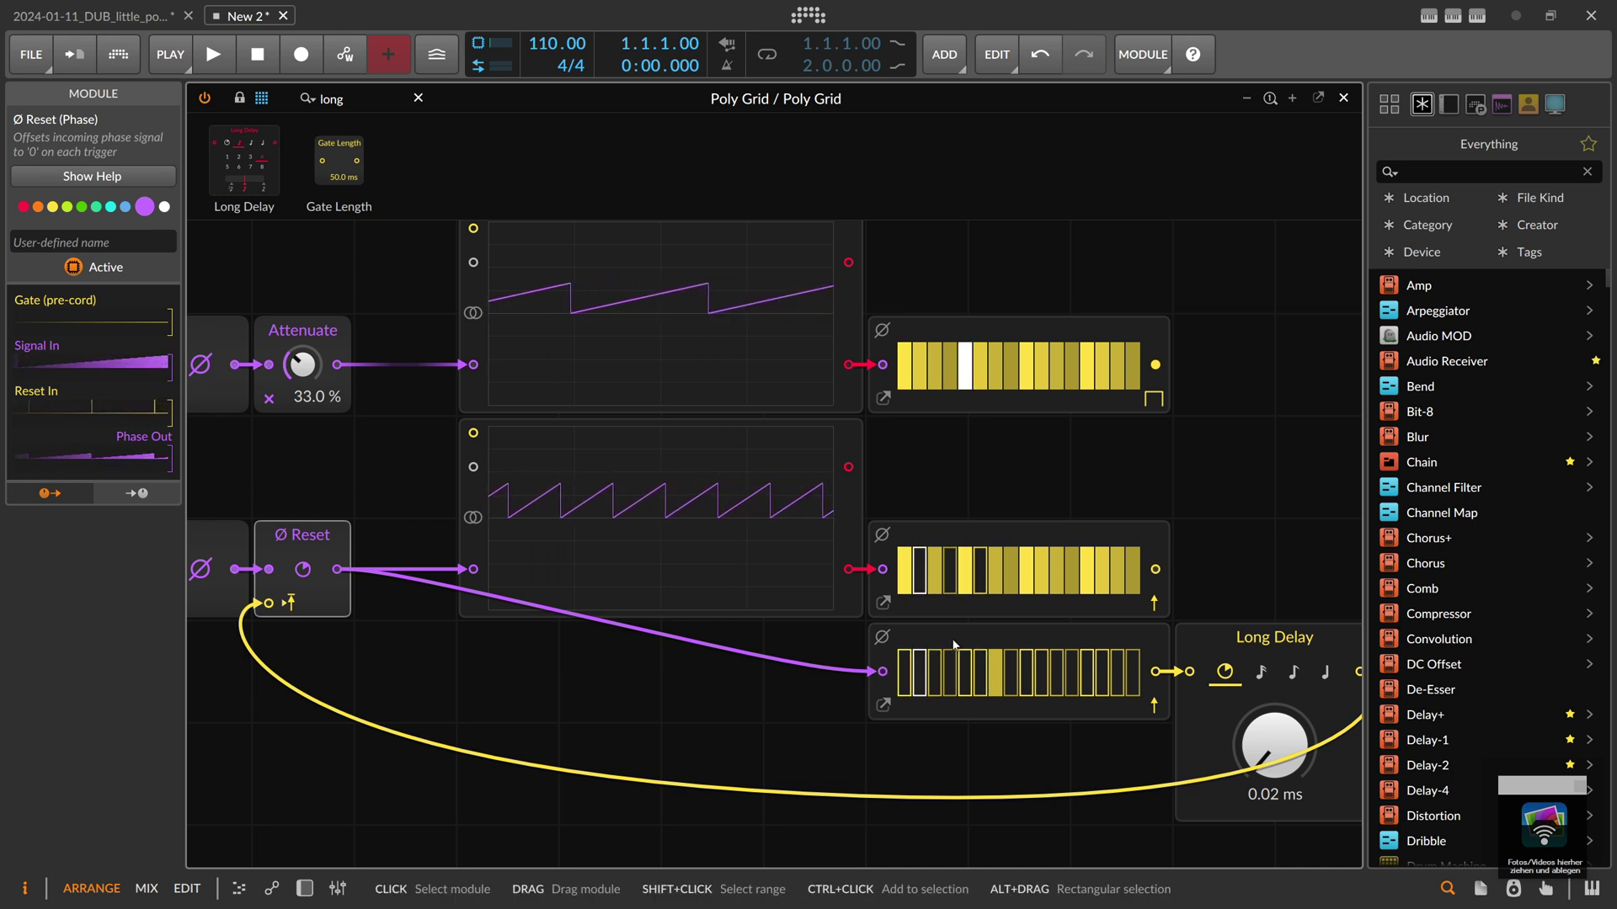
pyautogui.click(955, 643)
pyautogui.press('Delete')
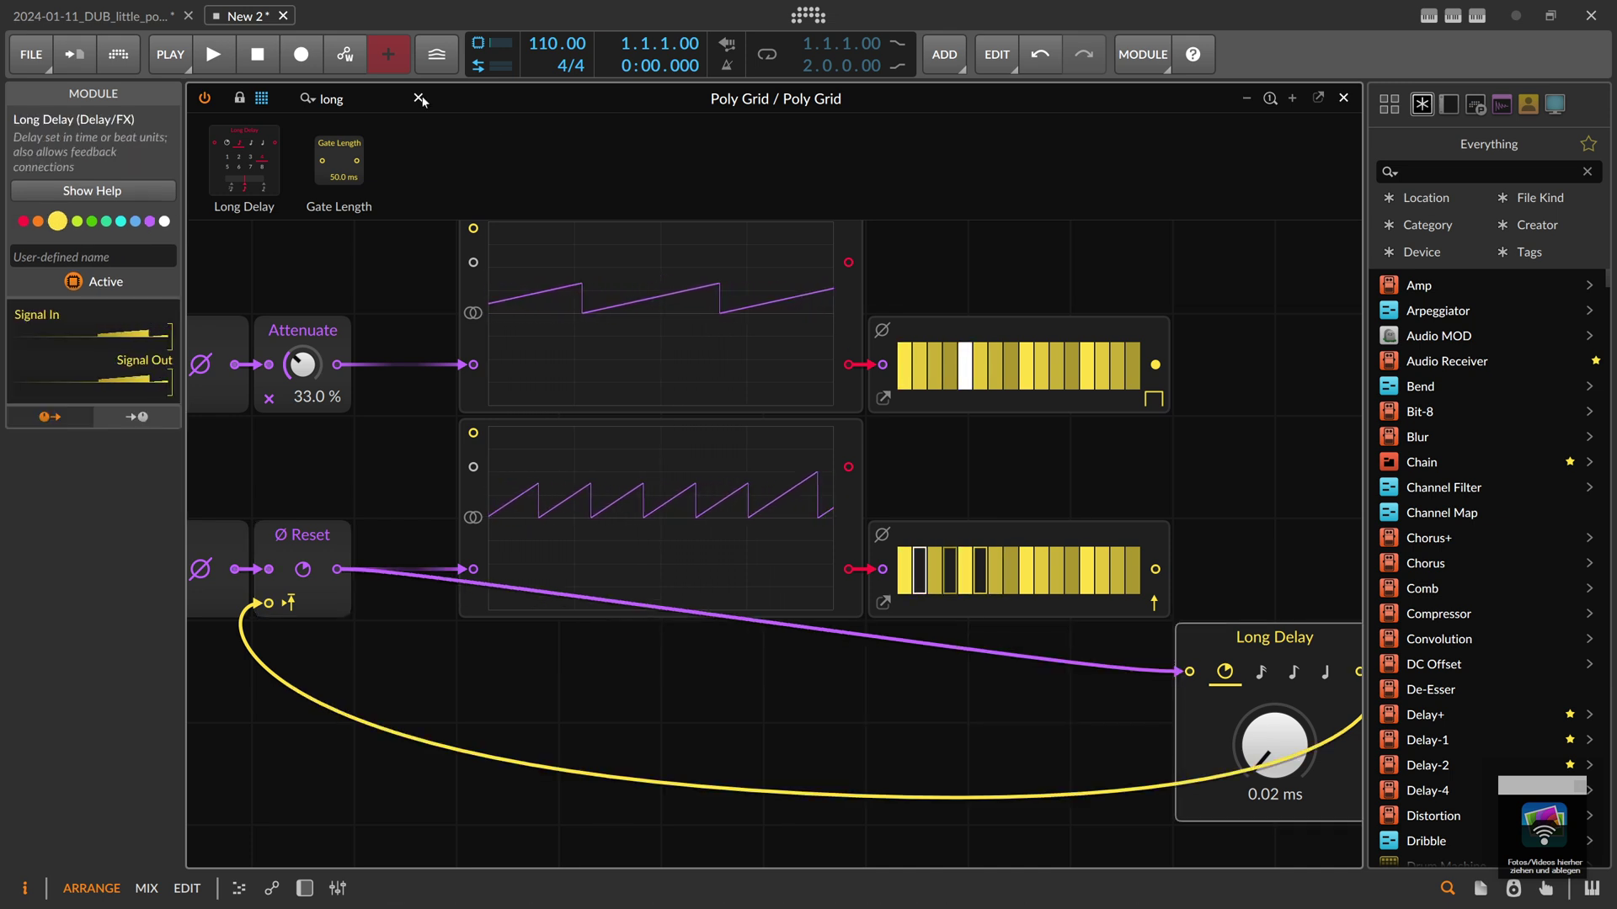
# - Insert an = comparator from the Logic modules between the Ø Reset output and the Long Delay input
pyautogui.press('BackSpace')
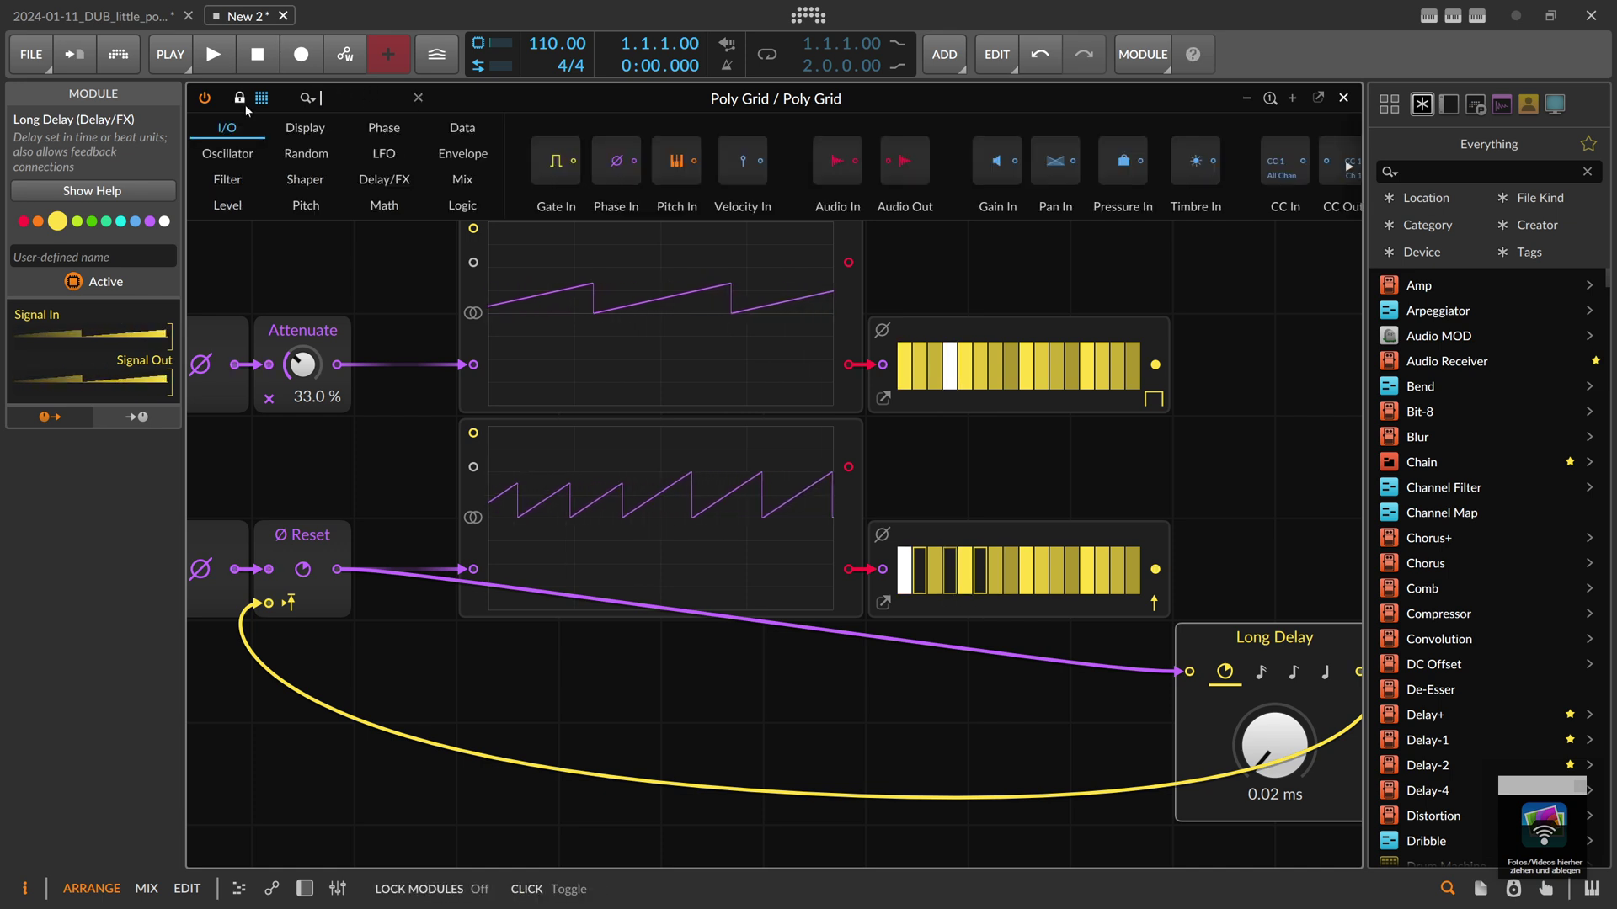
pyautogui.click(386, 202)
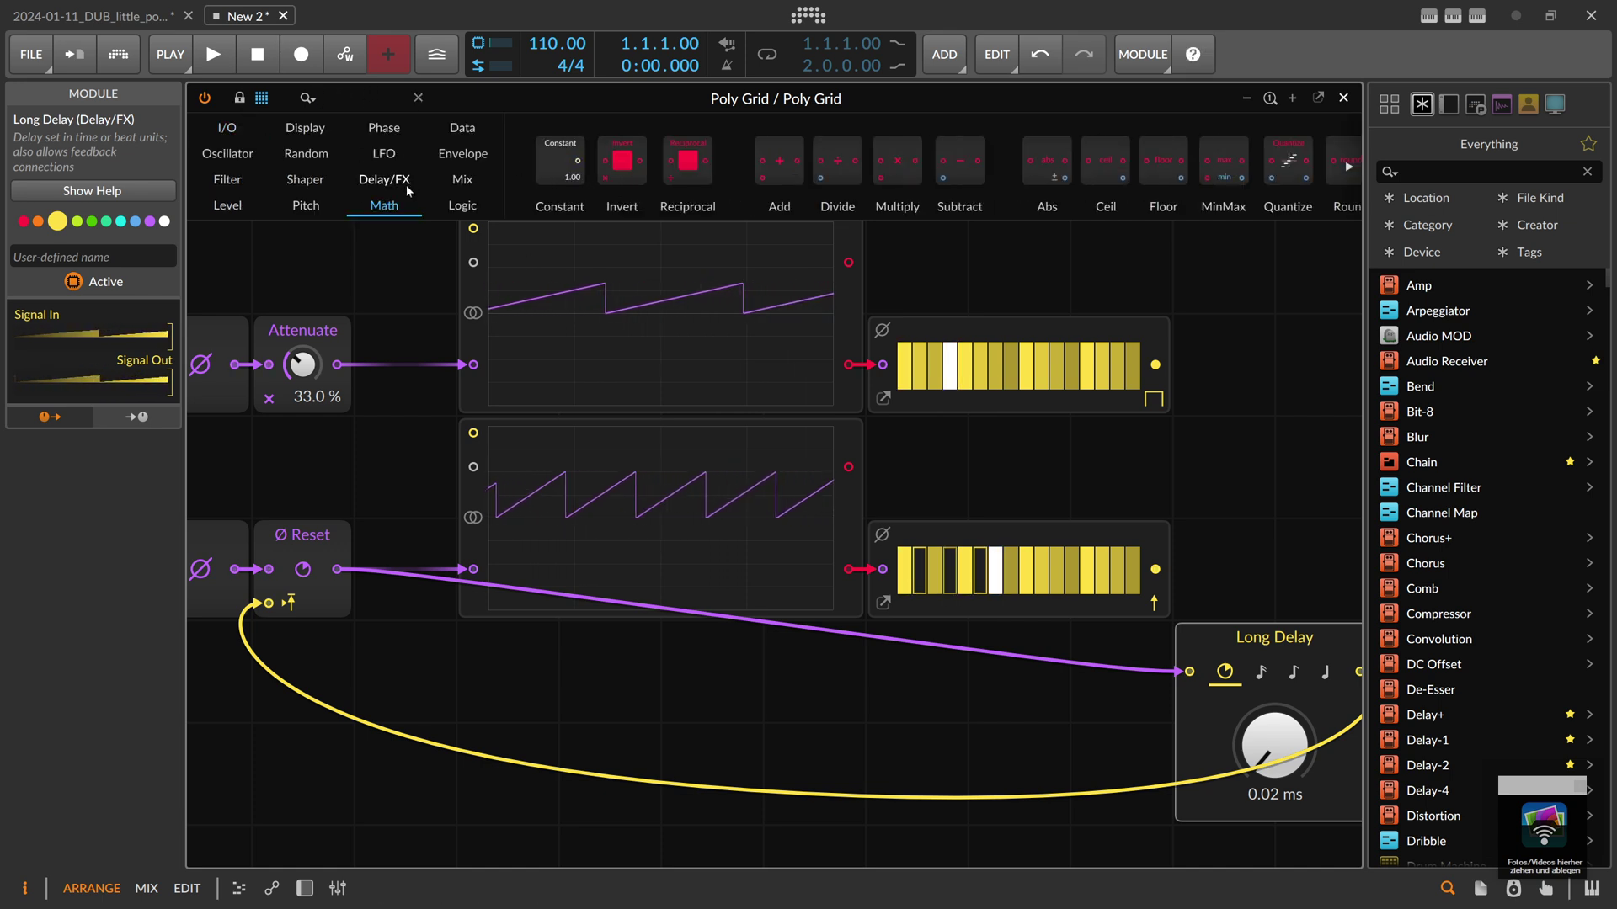
pyautogui.click(302, 207)
pyautogui.click(463, 205)
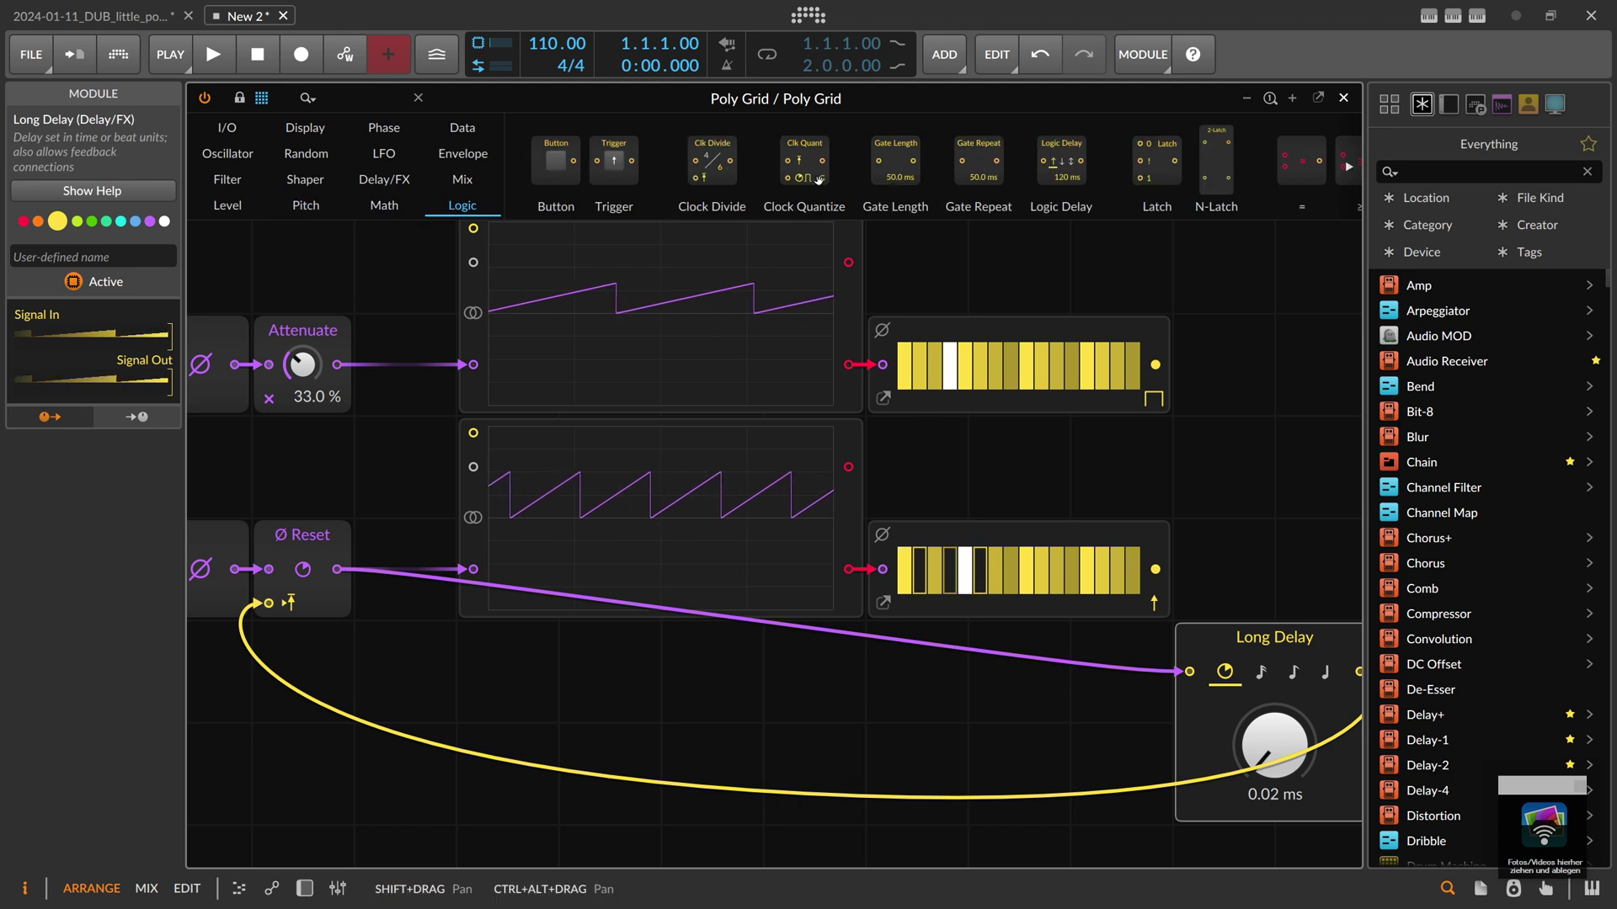
pyautogui.scroll(-5, 924, 160)
pyautogui.scroll(1, 924, 160)
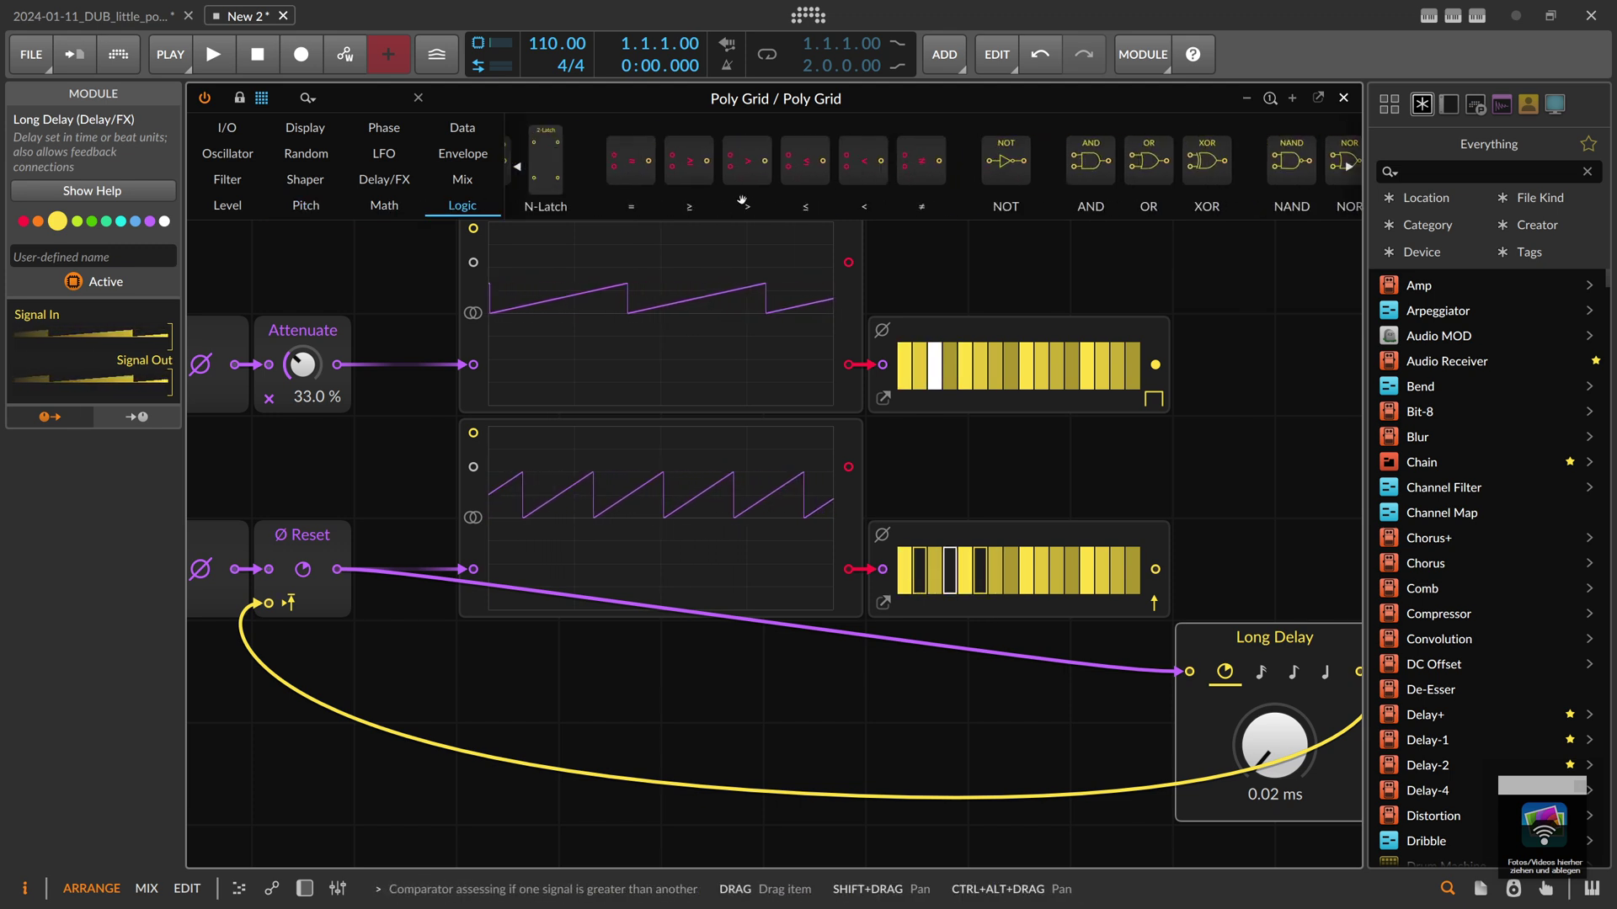
pyautogui.moveTo(887, 605); pyautogui.dragTo(900, 658)
pyautogui.moveTo(337, 570); pyautogui.dragTo(1189, 671)
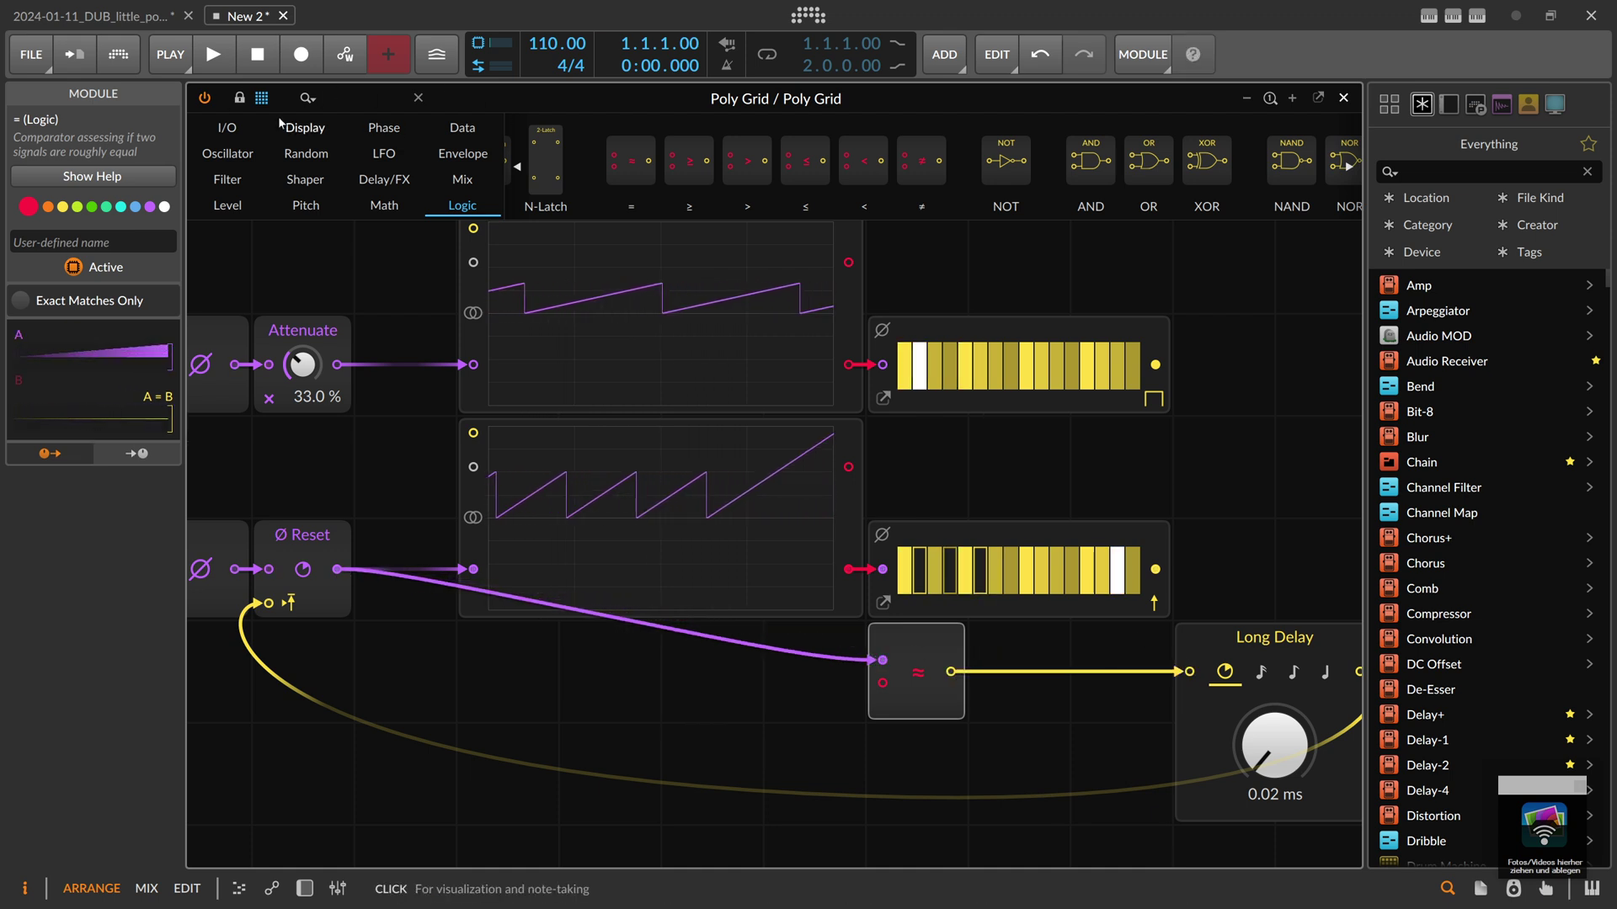
# - Add a Value module feeding the comparator's second input and set it to 33%
pyautogui.write('valu')
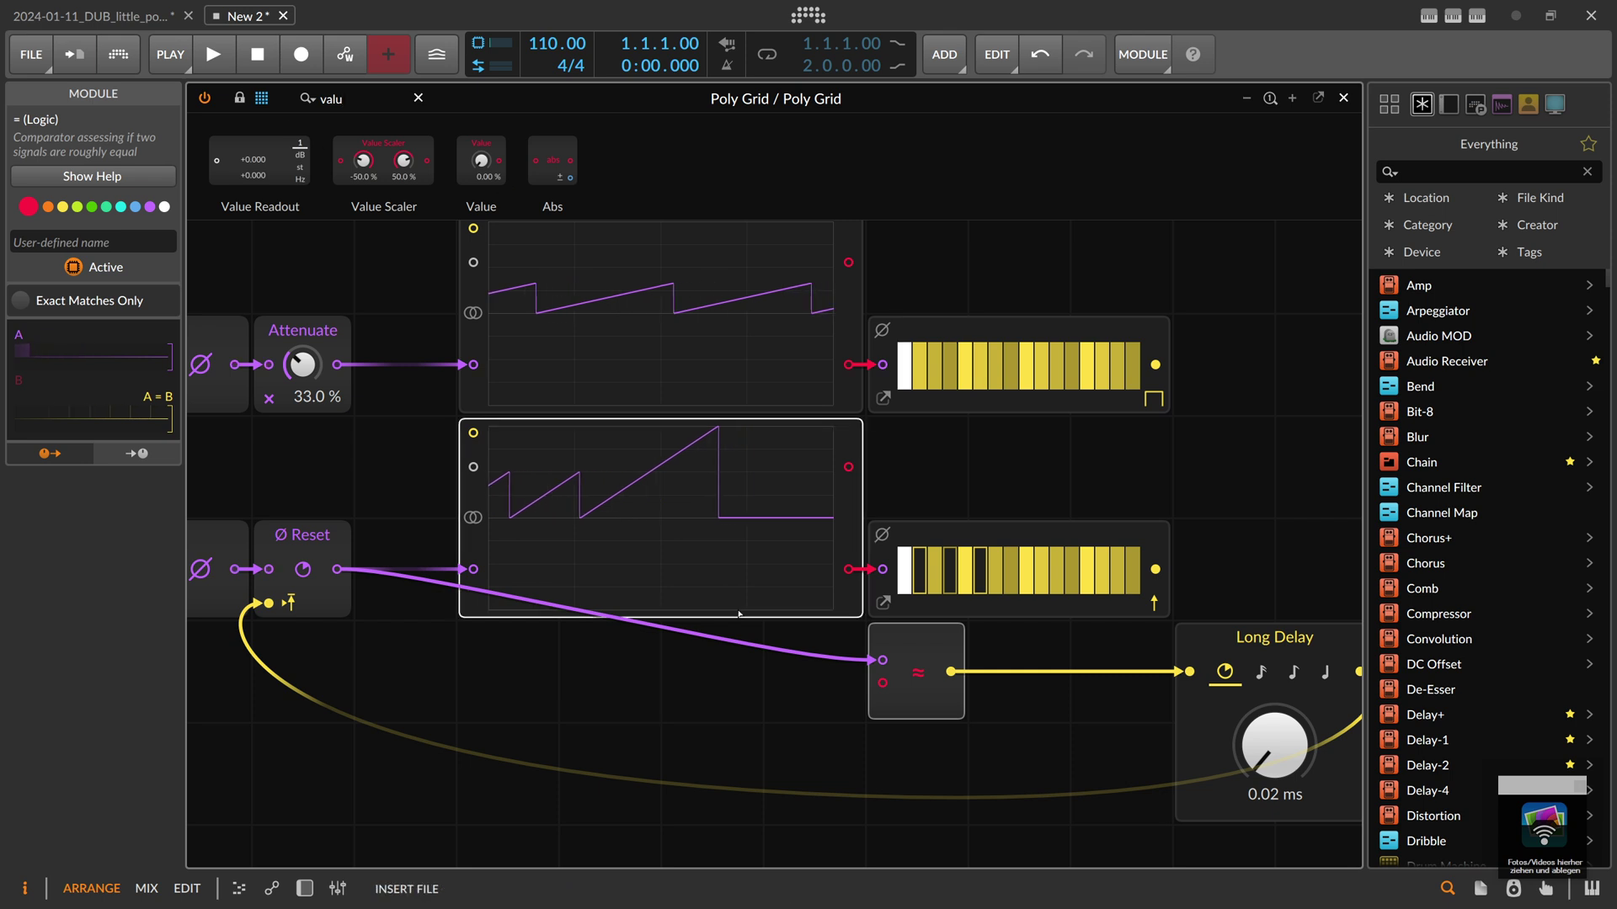
pyautogui.moveTo(742, 643); pyautogui.dragTo(820, 674)
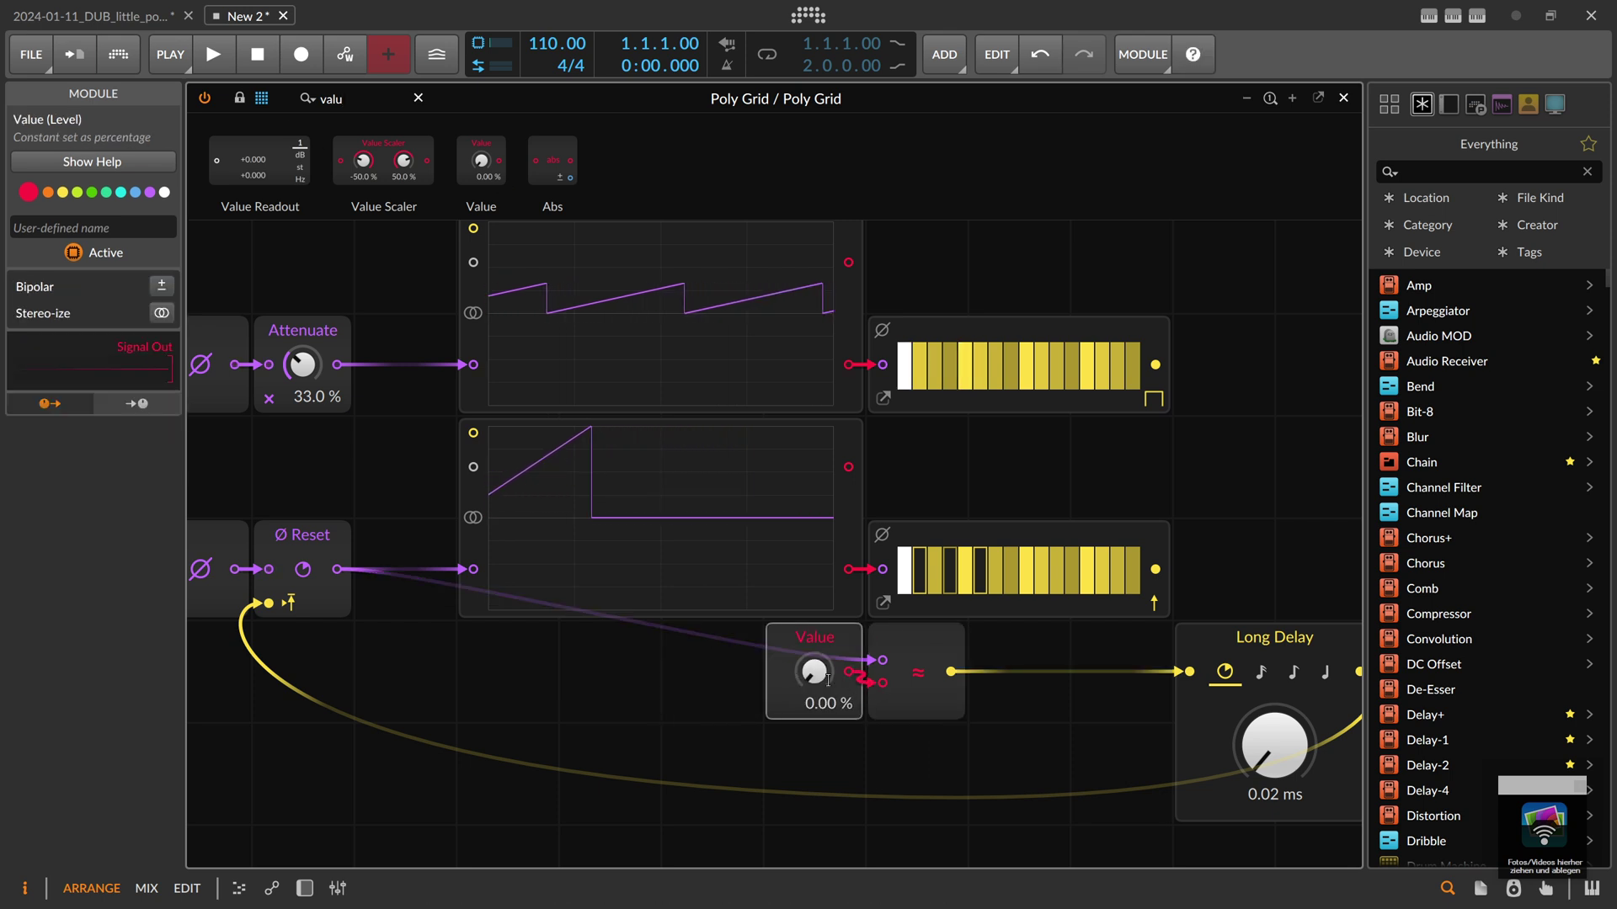
pyautogui.keyDown('ctrl'); pyautogui.click(821, 680); pyautogui.keyUp('ctrl')
pyautogui.write('33')
pyautogui.press('Return')
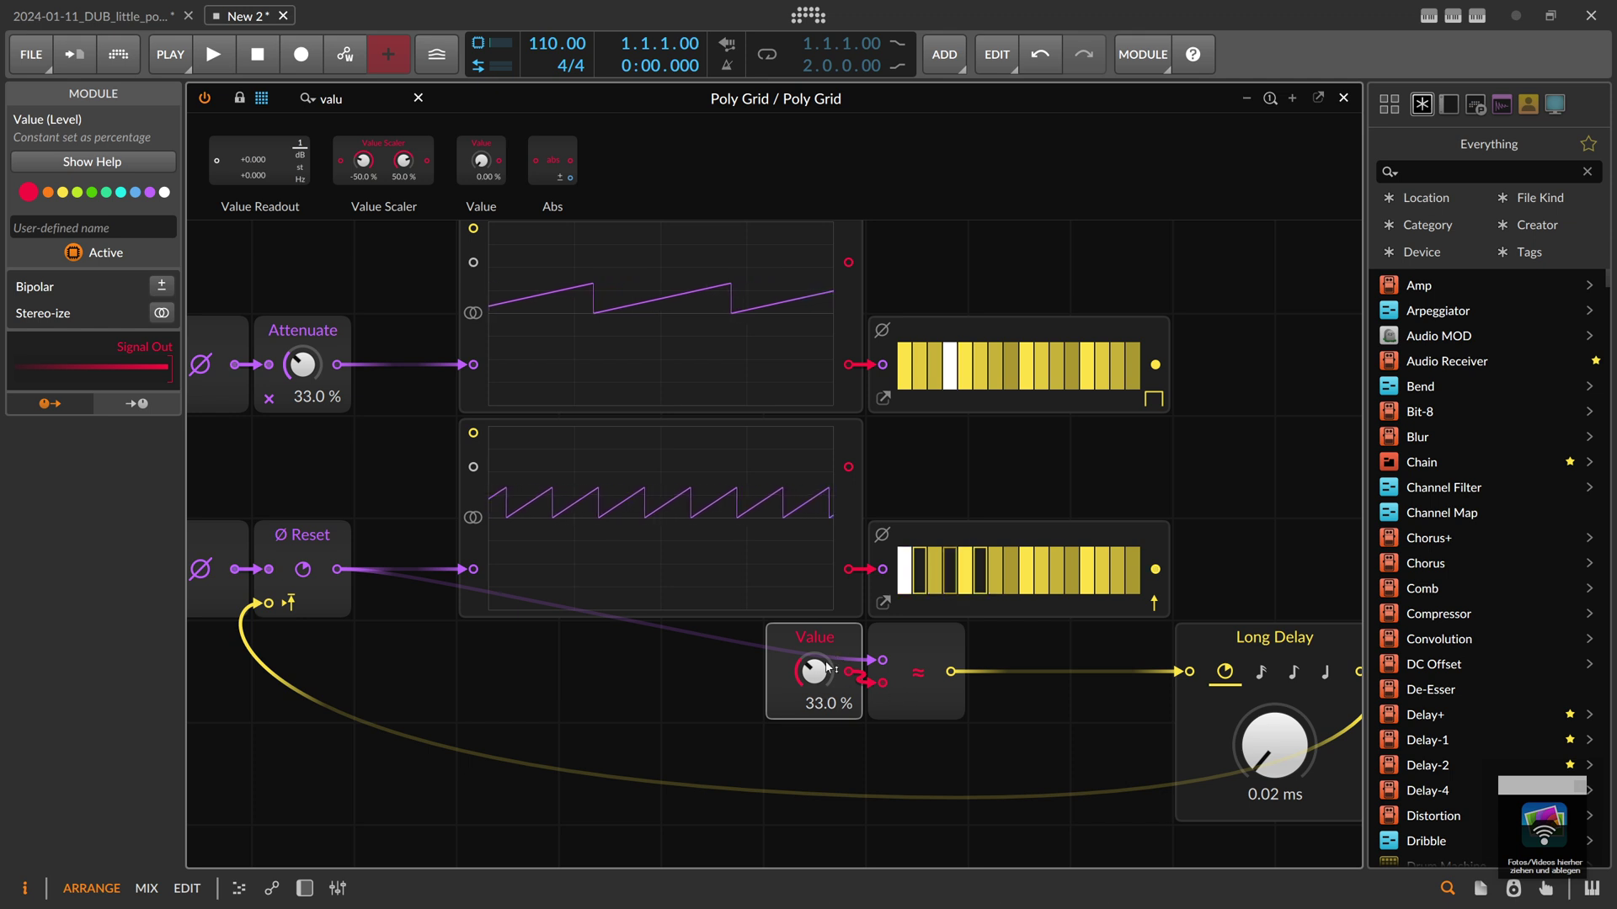
# - Place Long Delay directly beside the comparator and arrange the Value, comparator and Long Delay group beneath the Ø Reset row's oscilloscope
pyautogui.moveTo(1172, 641); pyautogui.dragTo(944, 663)
pyautogui.moveTo(1260, 699); pyautogui.dragTo(502, 646)
pyautogui.moveTo(328, 643); pyautogui.dragTo(442, 636)
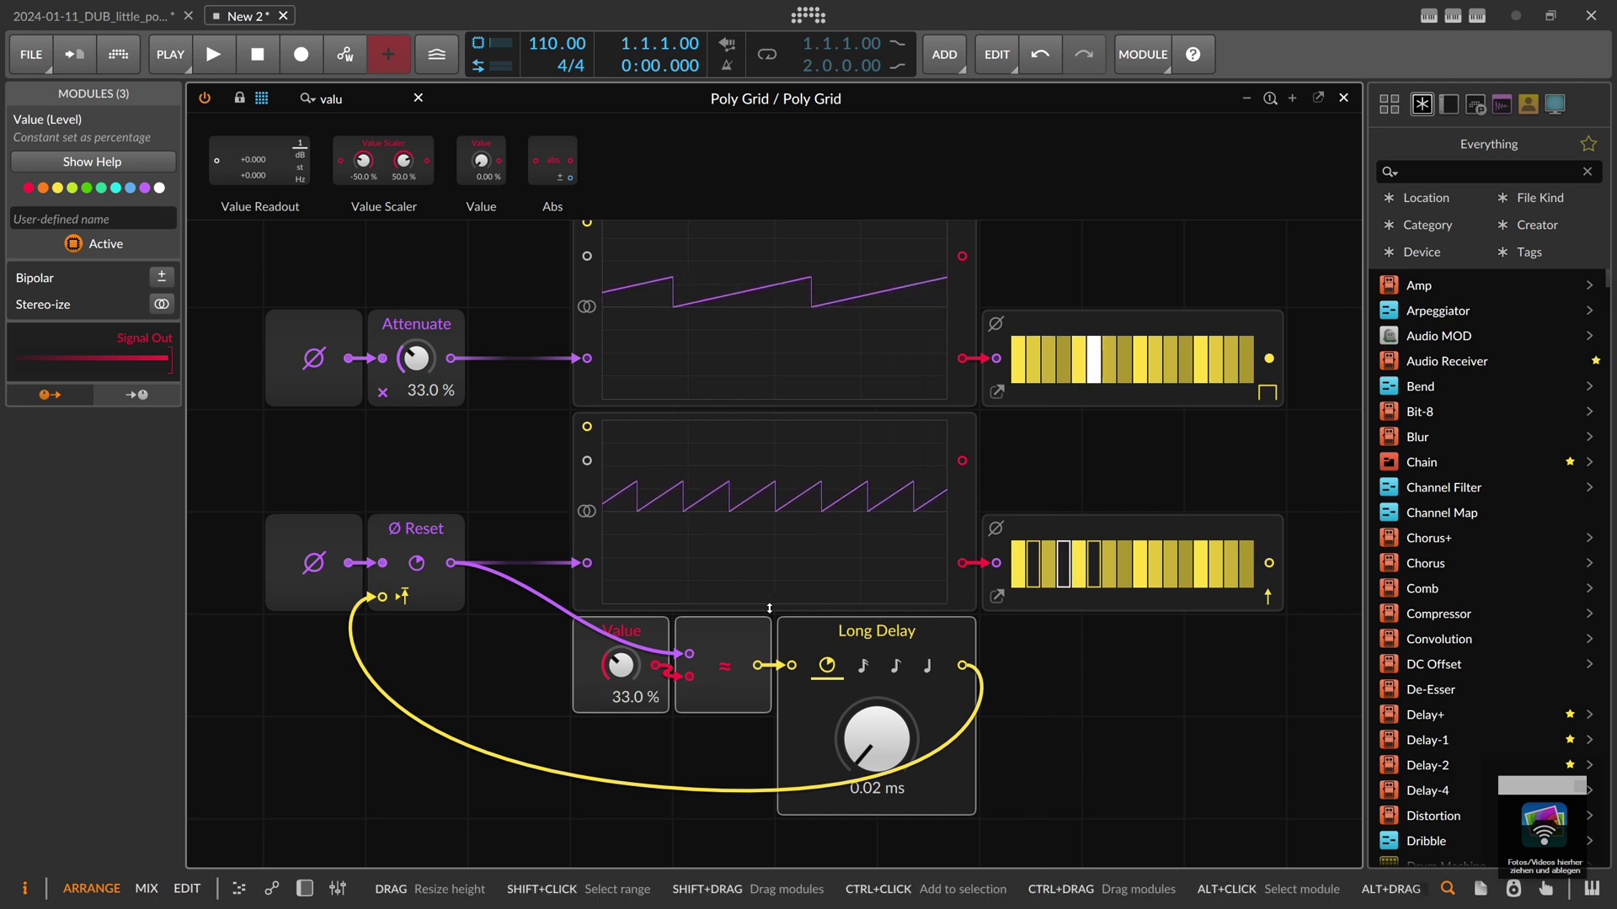
pyautogui.moveTo(586, 643); pyautogui.dragTo(648, 680)
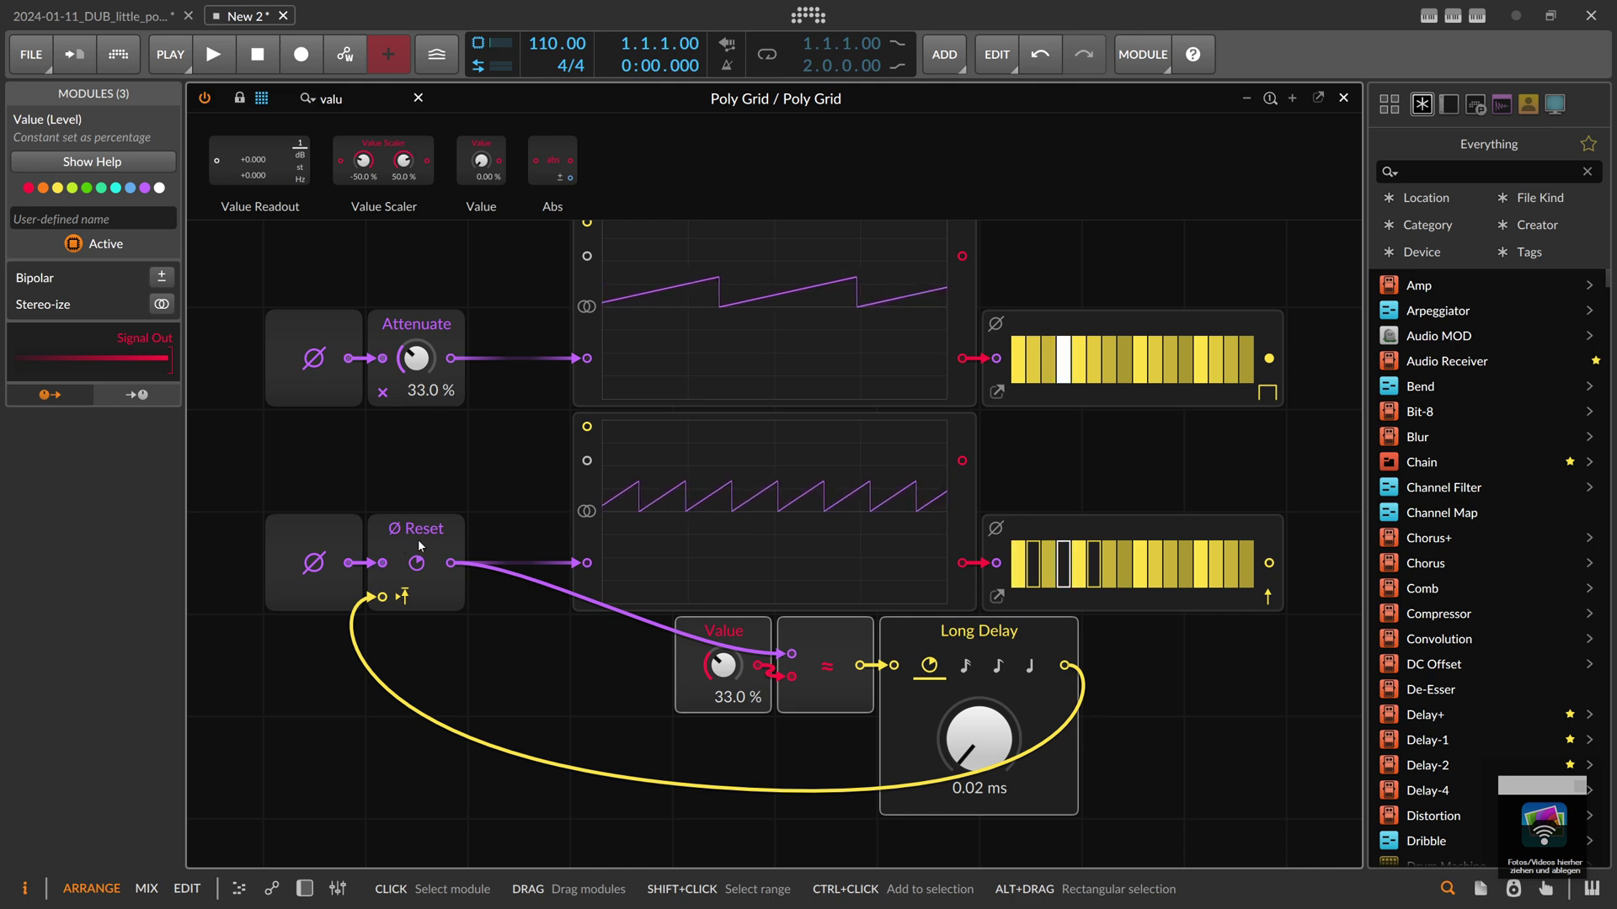
# - Review the Triggers, attenuated and Ø Reset rows, comparing their phase displays and the modules that form the reset loop
pyautogui.scroll(3, 506, 650)
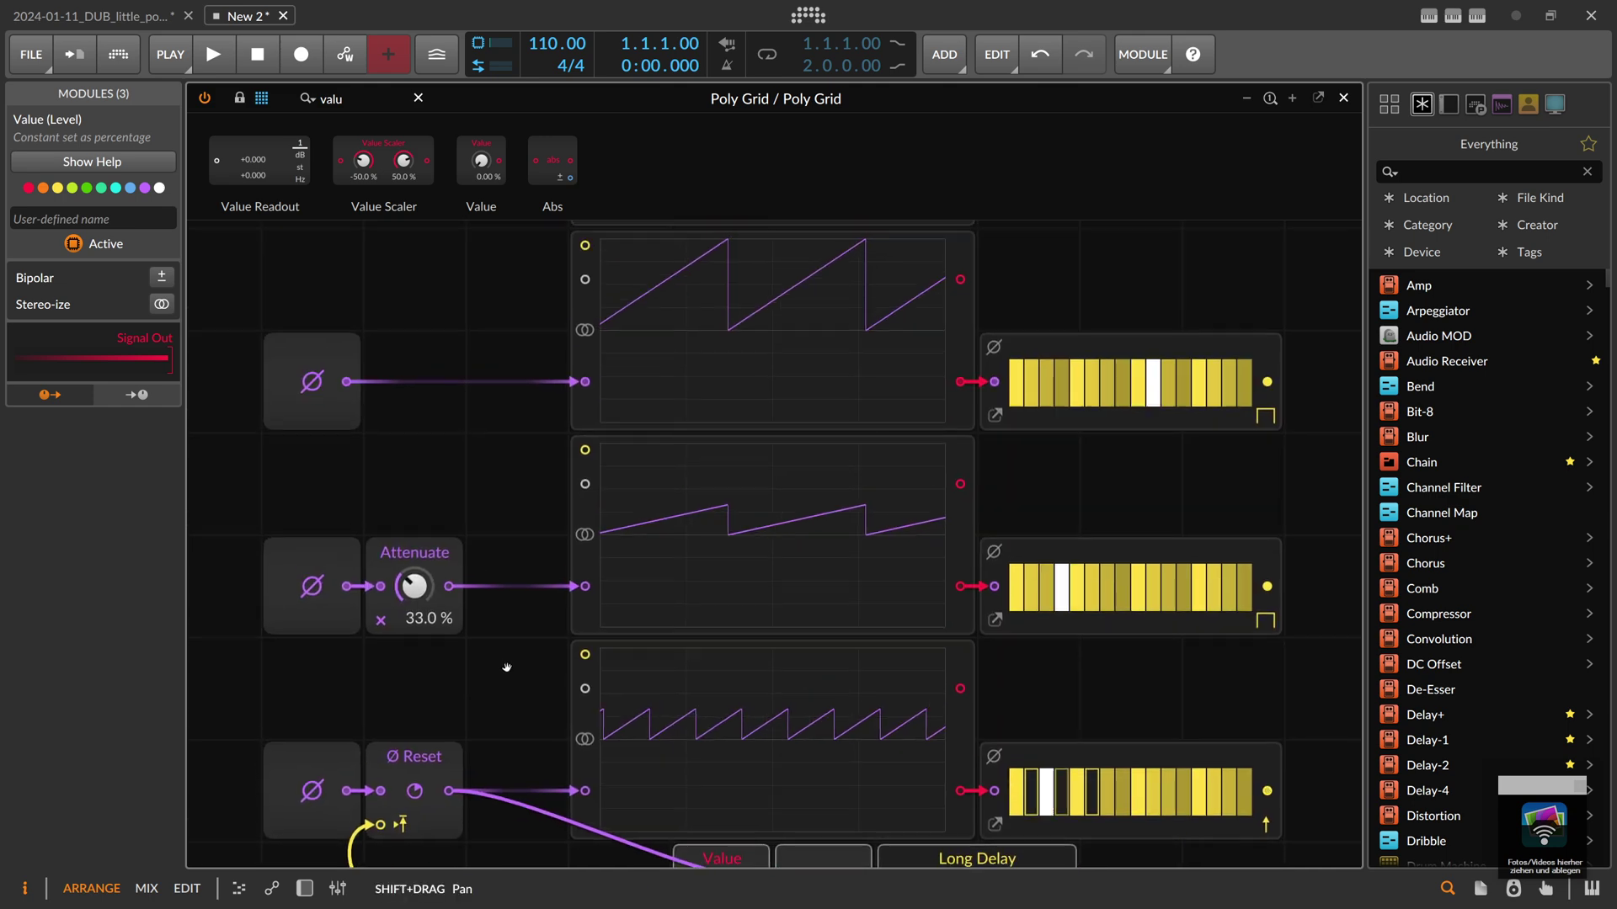
pyautogui.scroll(5, 506, 650)
pyautogui.click(404, 485)
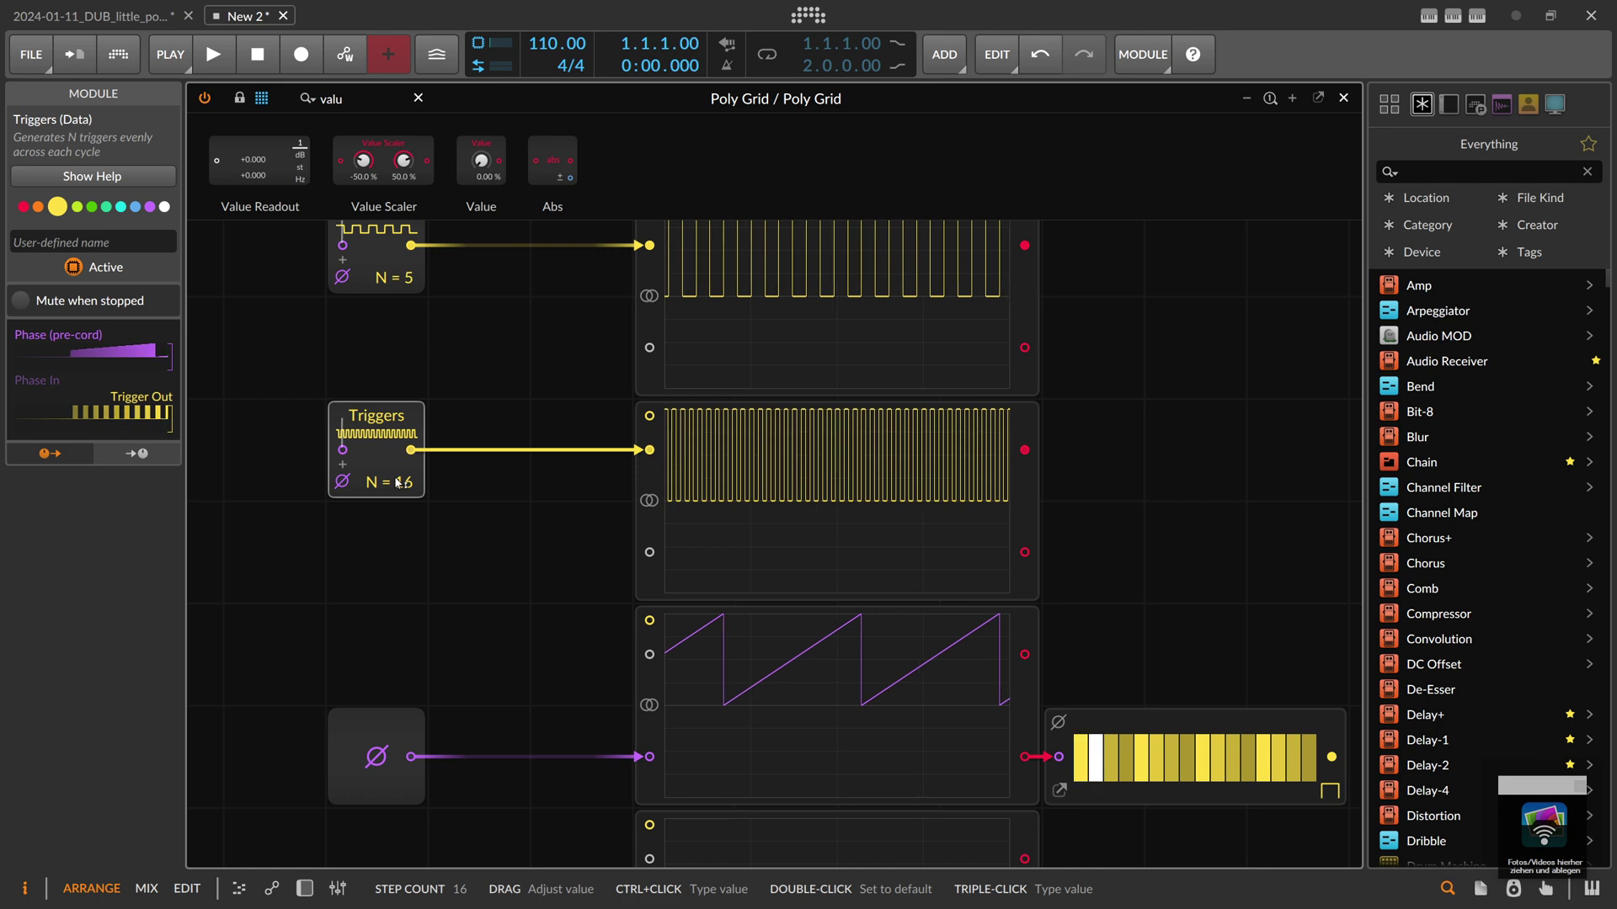
pyautogui.scroll(-8, 396, 482)
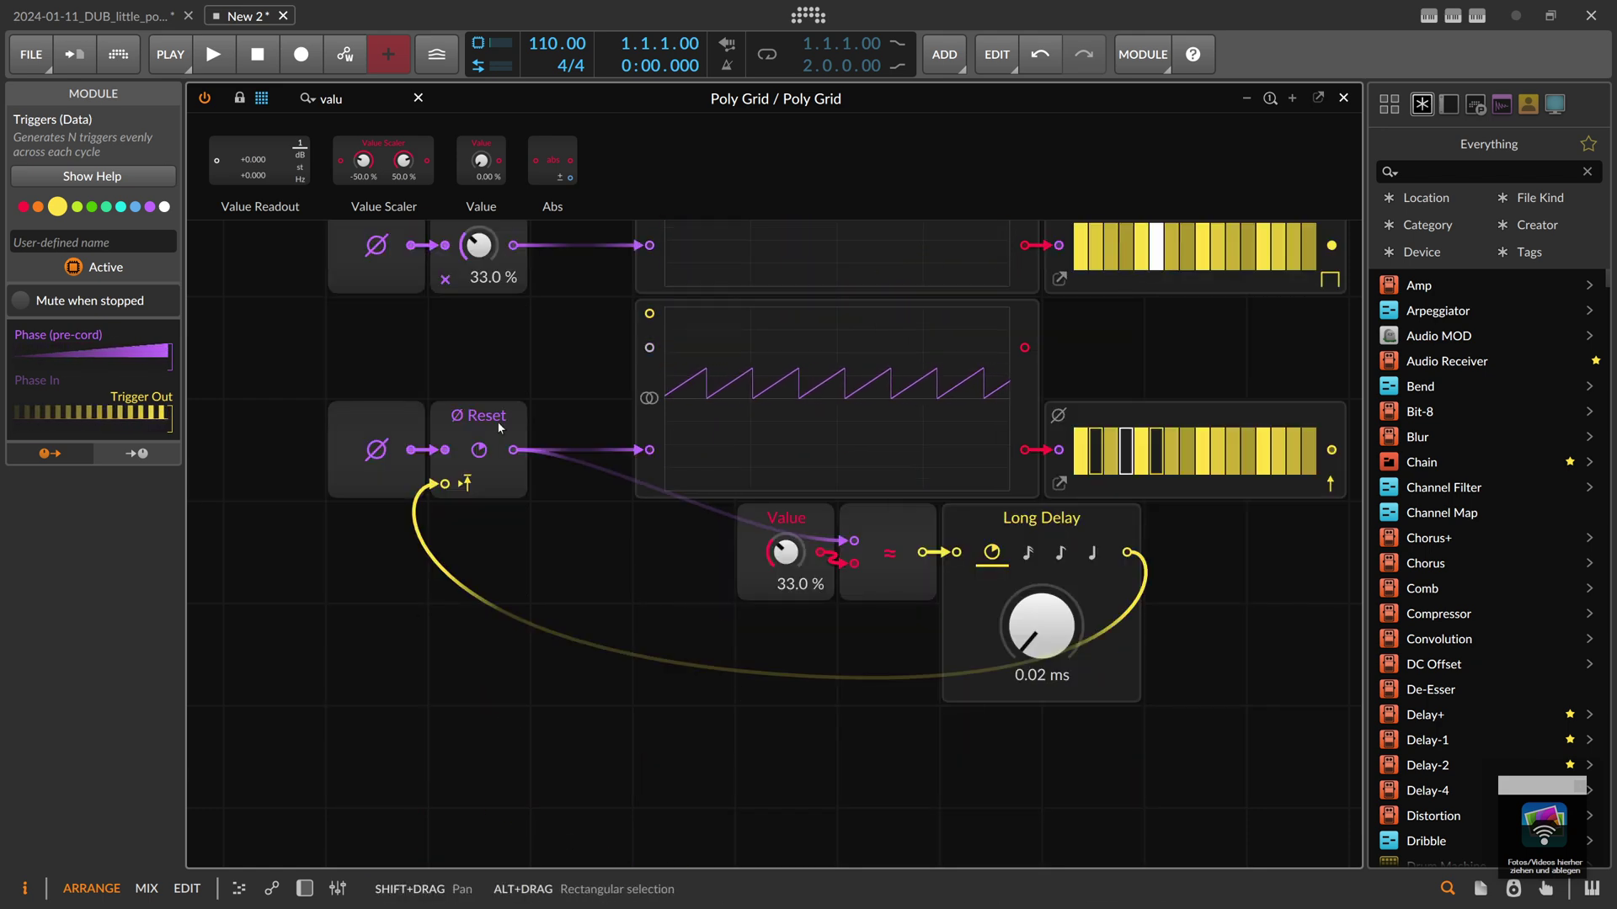
pyautogui.click(495, 423)
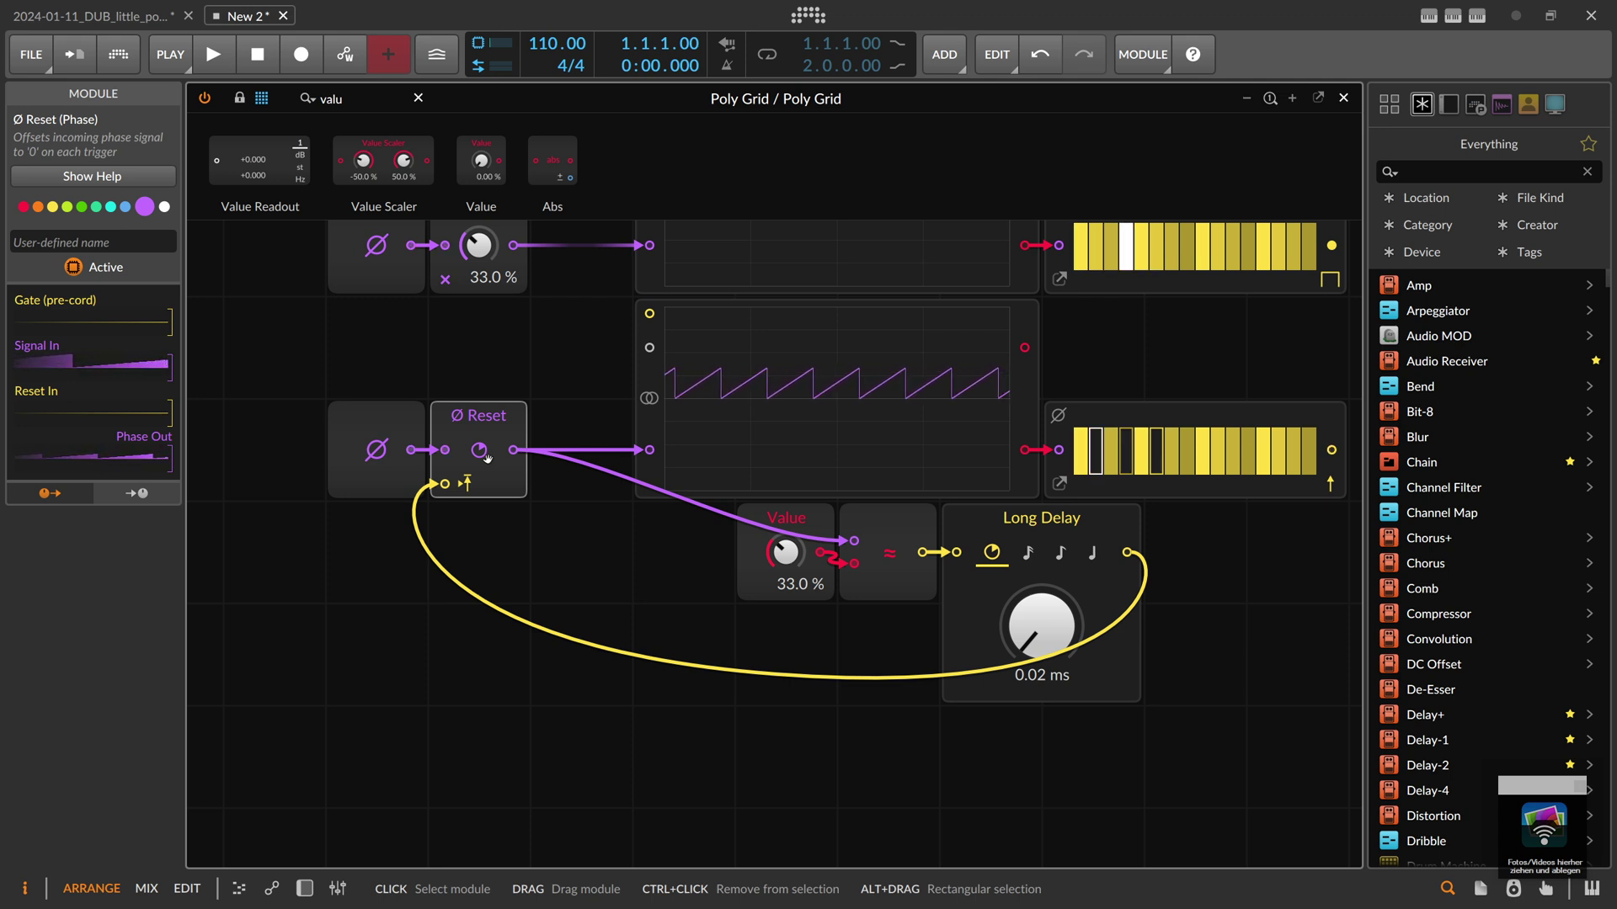
pyautogui.moveTo(663, 547); pyautogui.dragTo(1055, 678)
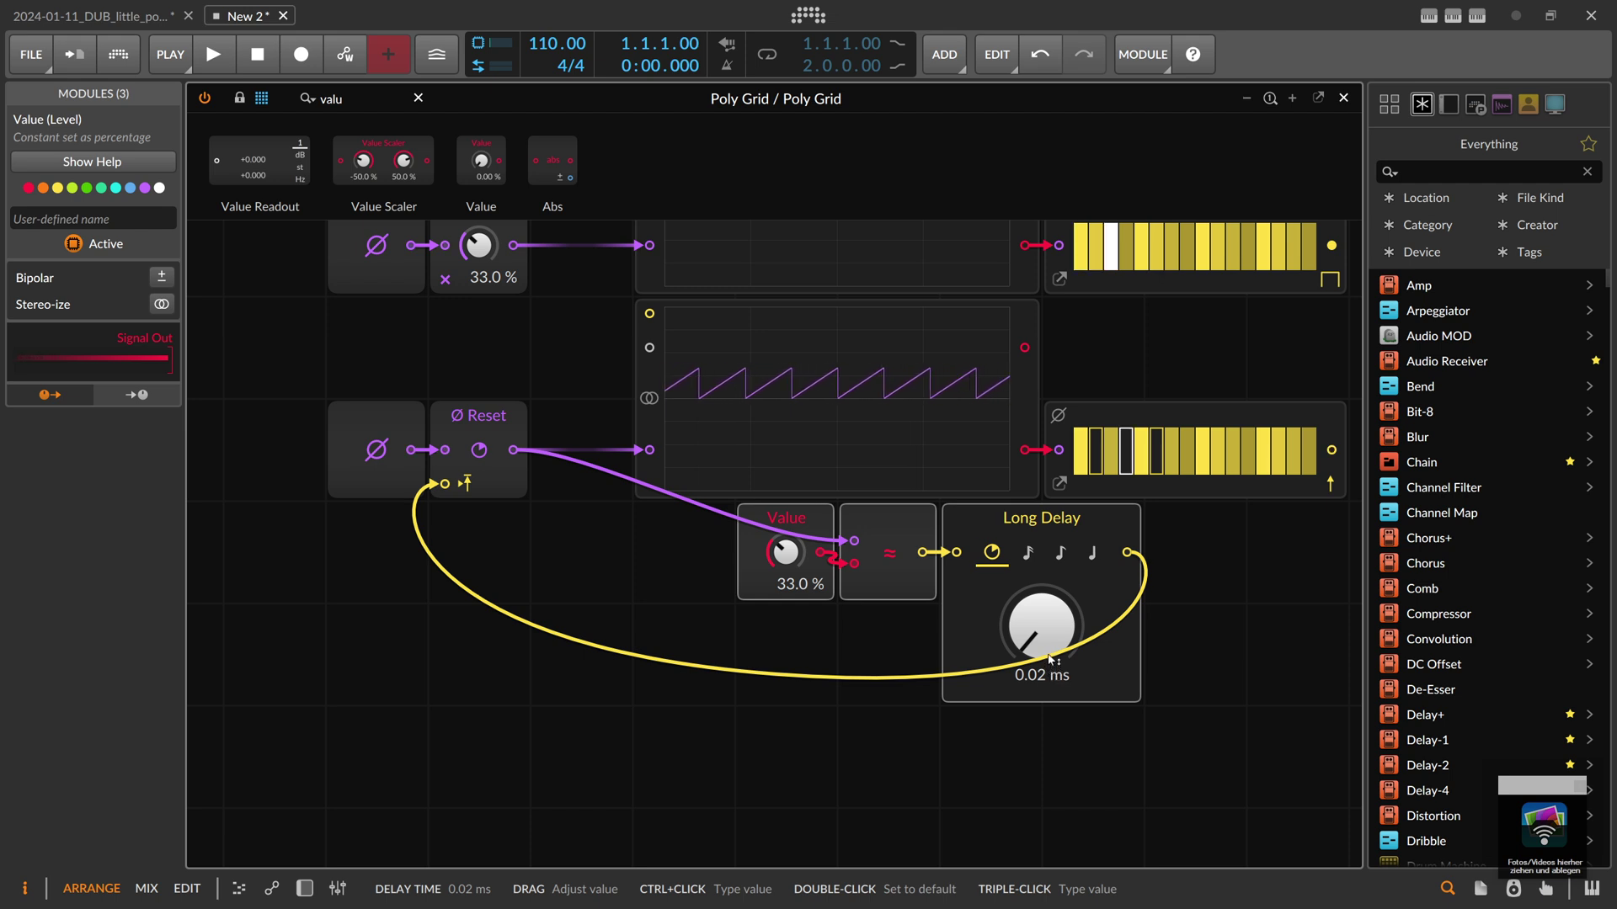
pyautogui.moveTo(607, 352); pyautogui.dragTo(539, 607)
pyautogui.scroll(-2, 531, 453)
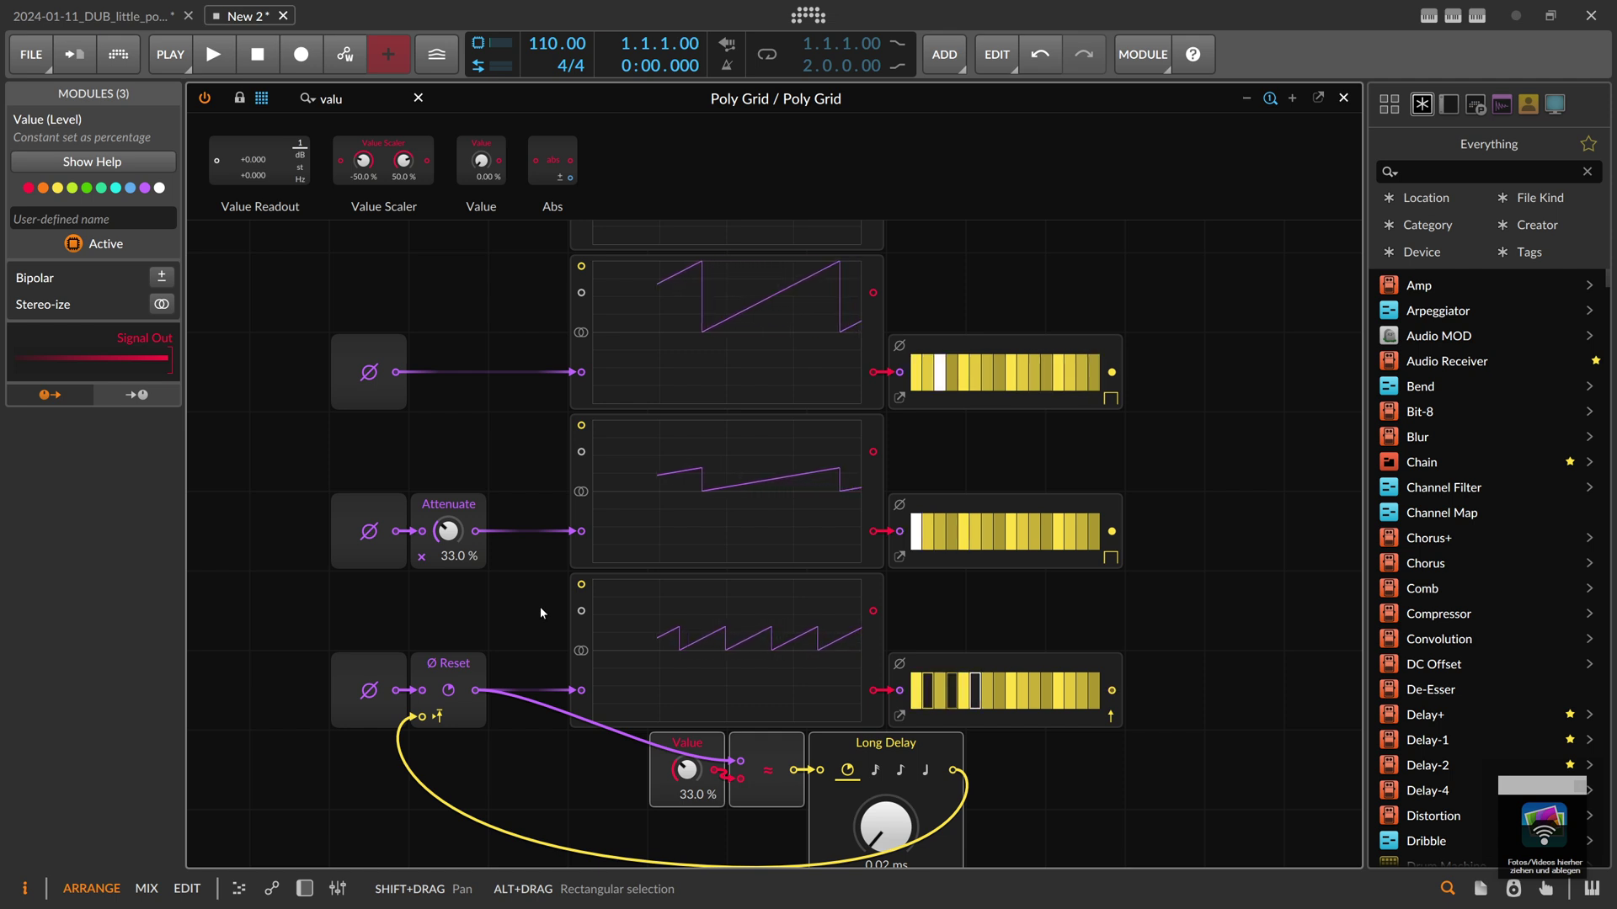